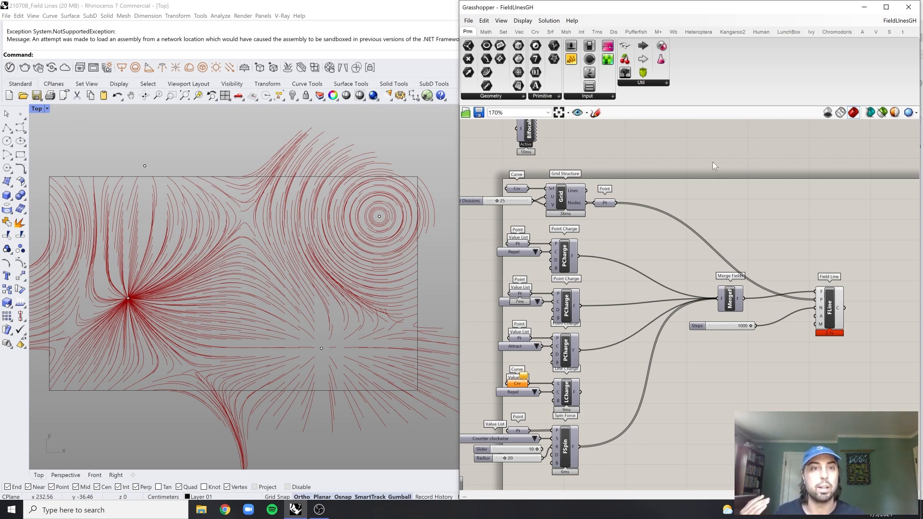
Examine the existing field line definition, from the grid and charge components through Merge Fields to Field Line, alongside its Rhino preview
{"action": "scroll", "coordinate": [844, 272], "scroll_direction": "up", "scroll_amount": 4}
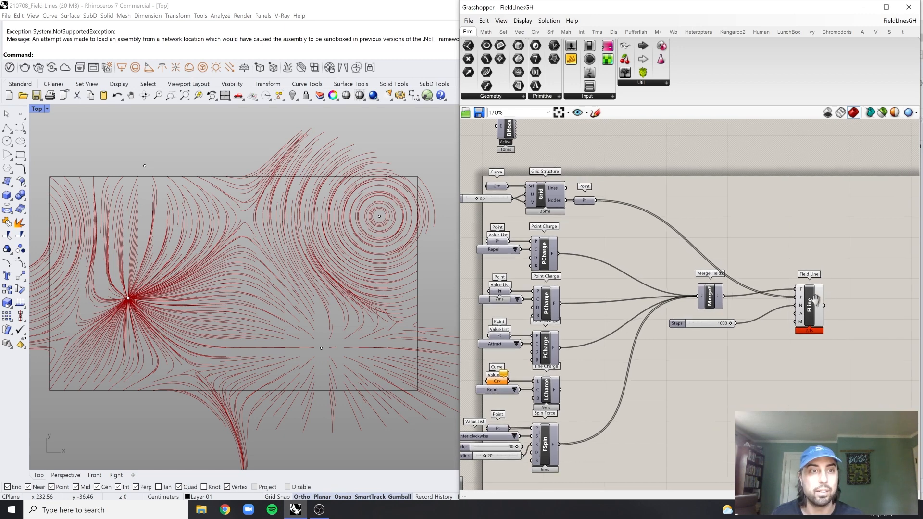
{"action": "scroll", "coordinate": [686, 220], "scroll_direction": "down", "scroll_amount": 1}
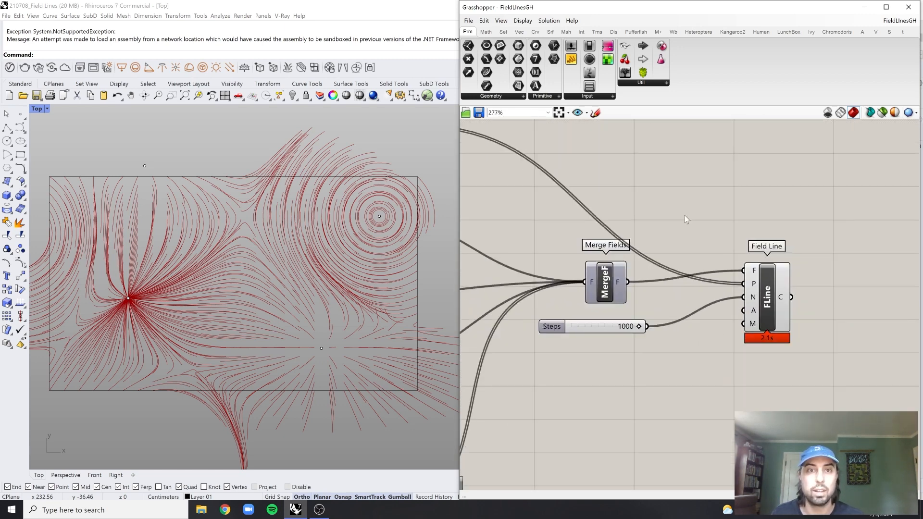
{"action": "right_click_drag", "start_coordinate": [634, 193], "coordinate": [649, 204]}
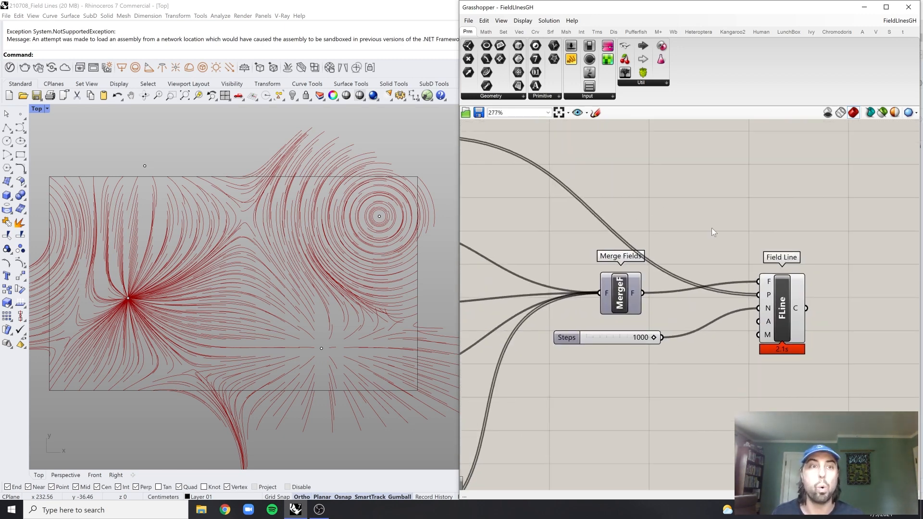
{"action": "left_click", "coordinate": [780, 303]}
{"action": "left_click", "coordinate": [735, 253]}
{"action": "right_click_drag", "start_coordinate": [734, 253], "coordinate": [749, 258]}
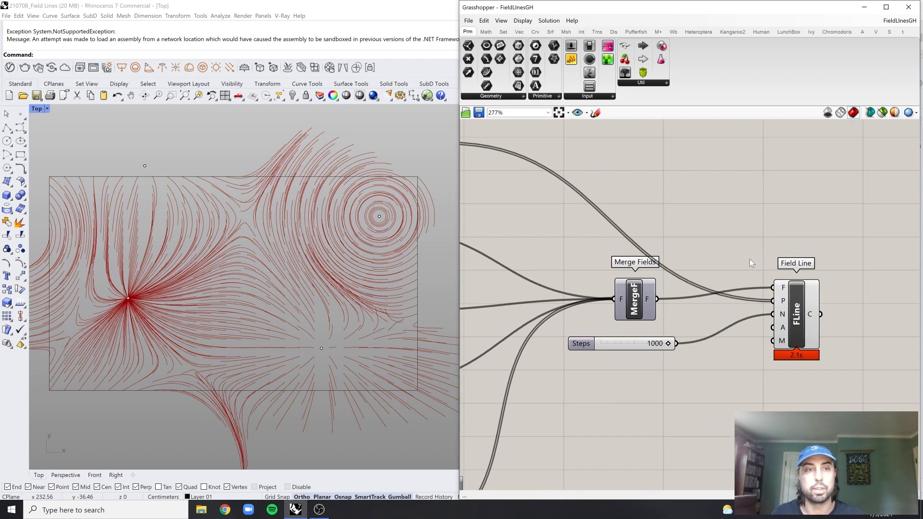
{"action": "scroll", "coordinate": [771, 341], "scroll_direction": "down", "scroll_amount": 2}
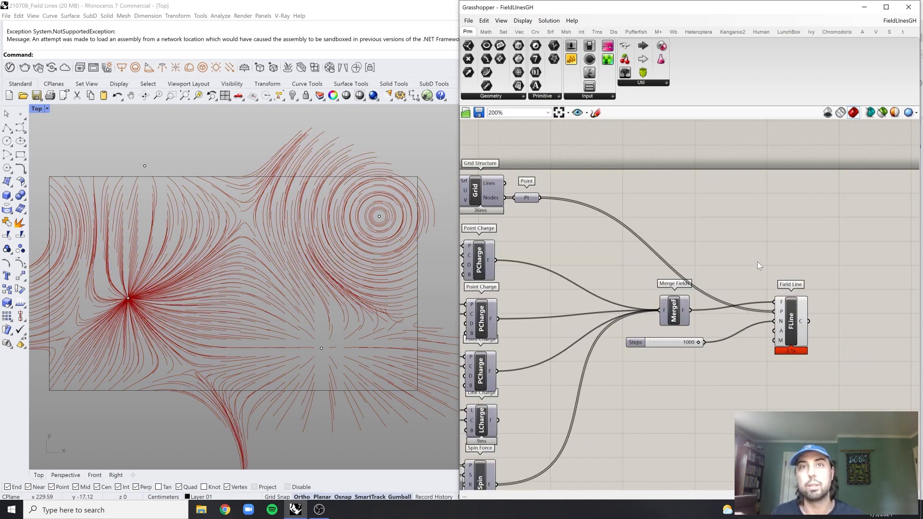
{"action": "right_click_drag", "start_coordinate": [387, 286], "coordinate": [399, 286]}
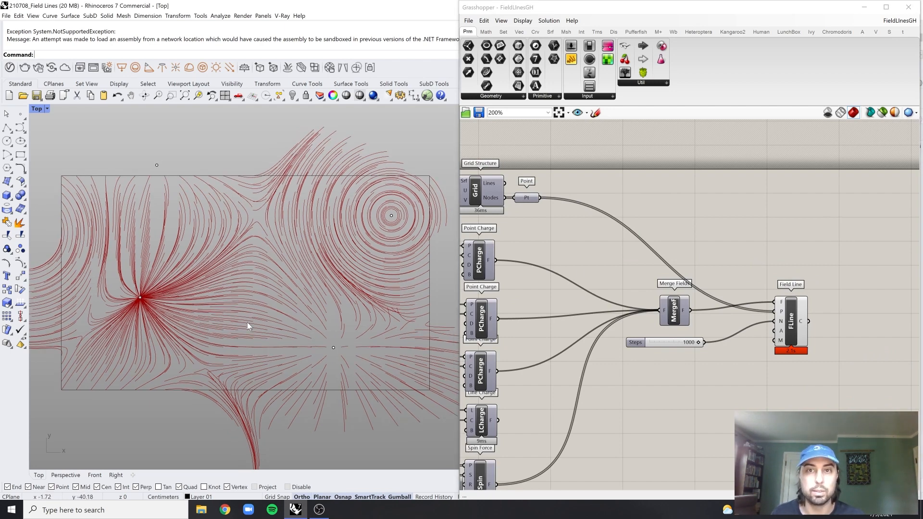
{"action": "left_click", "coordinate": [743, 193]}
{"action": "scroll", "coordinate": [702, 243], "scroll_direction": "down", "scroll_amount": 2}
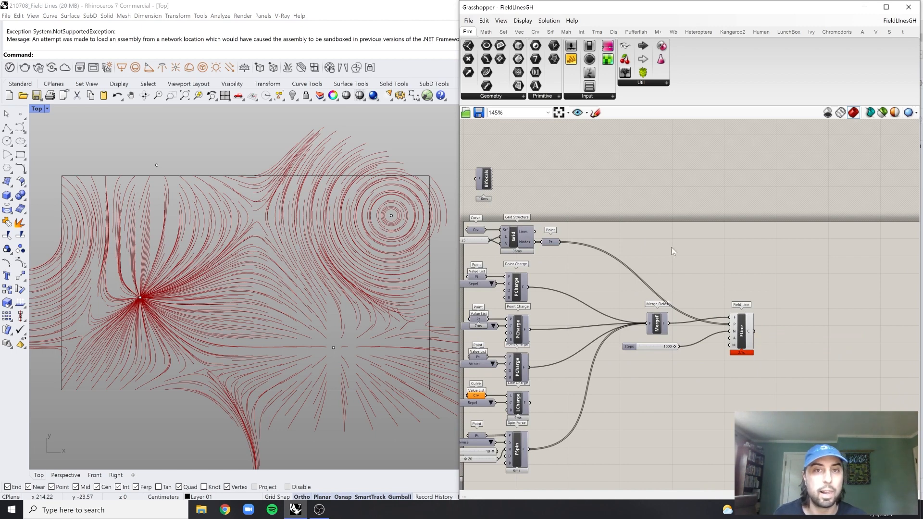
{"action": "scroll", "coordinate": [664, 245], "scroll_direction": "up", "scroll_amount": 1}
{"action": "scroll", "coordinate": [696, 233], "scroll_direction": "down", "scroll_amount": 1}
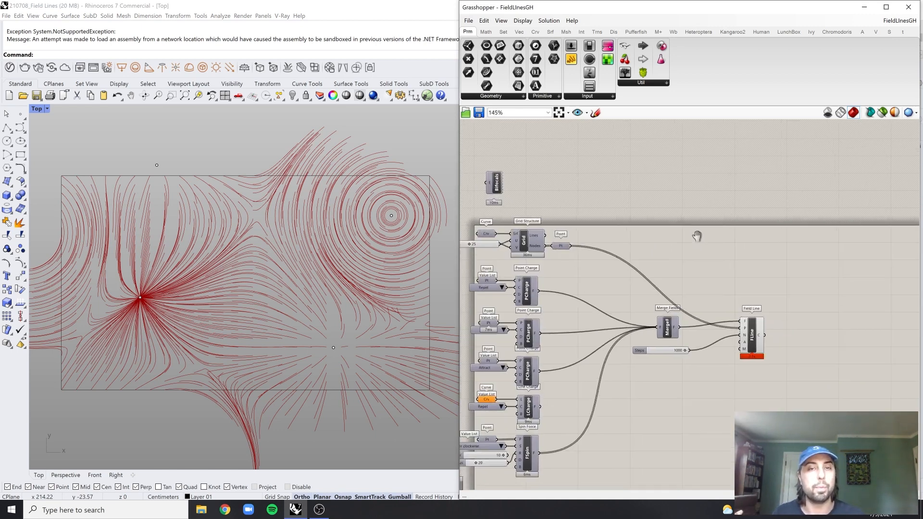
{"action": "scroll", "coordinate": [698, 242], "scroll_direction": "up", "scroll_amount": 1}
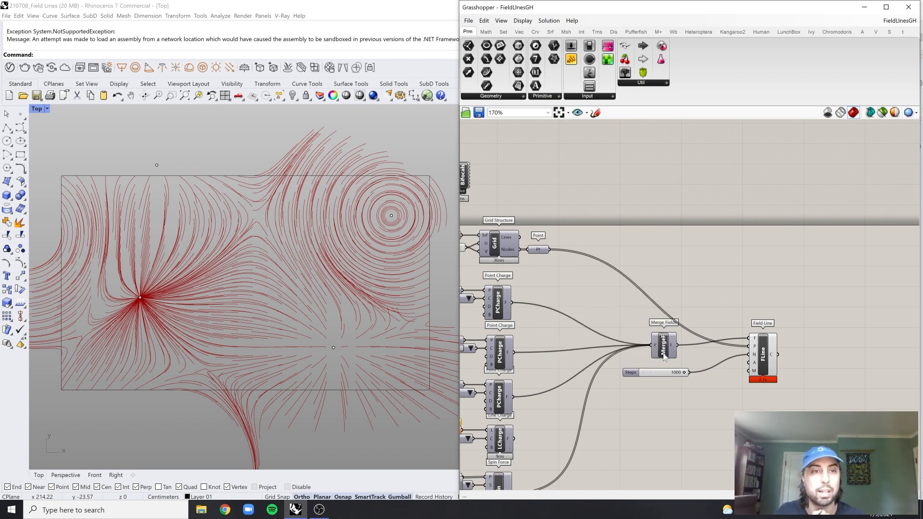
{"action": "scroll", "coordinate": [764, 361], "scroll_direction": "up", "scroll_amount": 2}
{"action": "scroll", "coordinate": [739, 324], "scroll_direction": "down", "scroll_amount": 2}
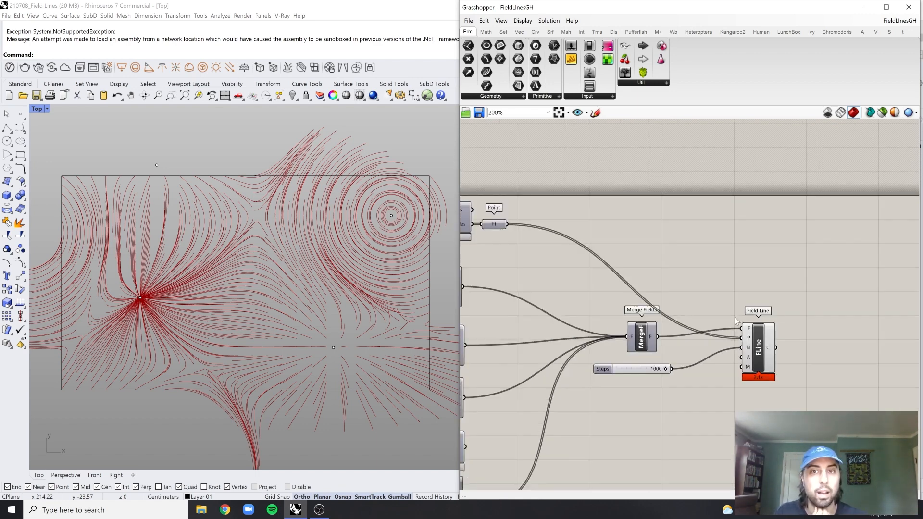
{"action": "double_click", "coordinate": [698, 295]}
{"action": "type", "text": "vect"}
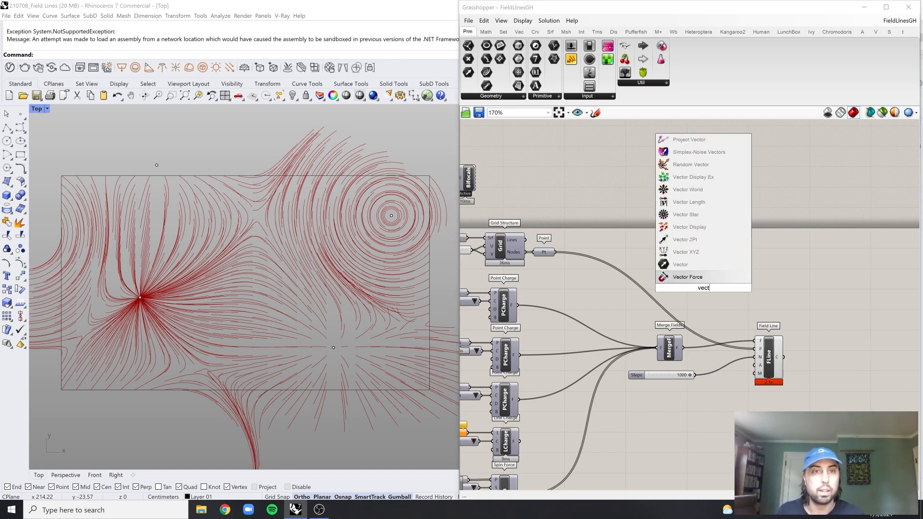
{"action": "key", "text": "Escape"}
Place a Tensor Display component above Field Line and connect the Merge Fields output to its F input
{"action": "left_click", "coordinate": [519, 32]}
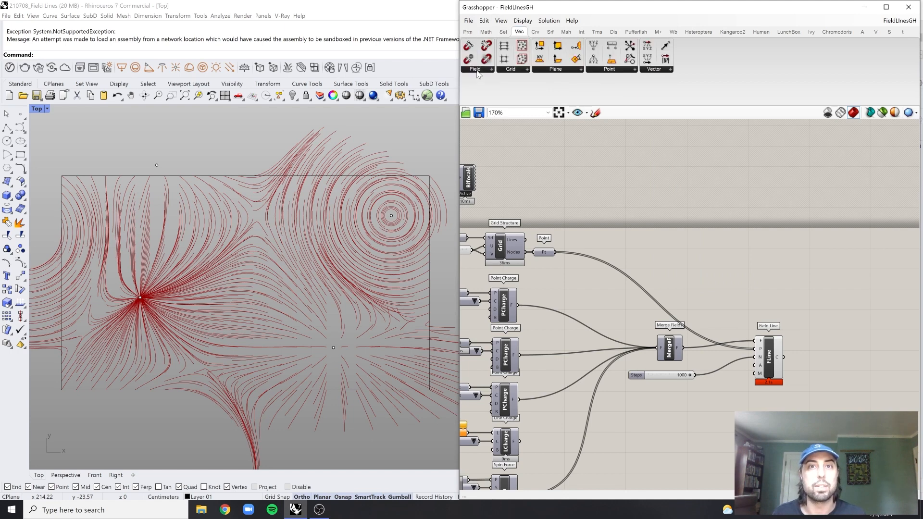
{"action": "left_click", "coordinate": [478, 70]}
{"action": "left_click", "coordinate": [487, 238]}
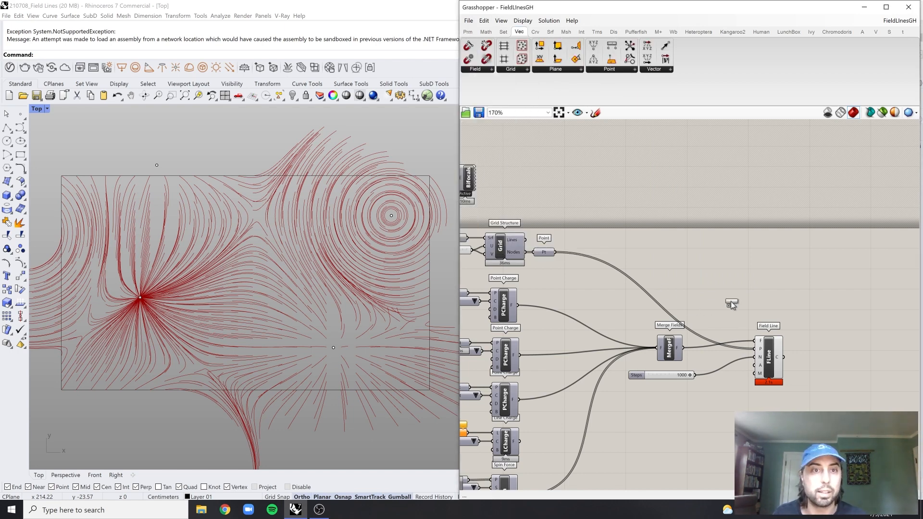
{"action": "left_click", "coordinate": [731, 303]}
{"action": "scroll", "coordinate": [694, 337], "scroll_direction": "up", "scroll_amount": 2}
{"action": "left_click_drag", "start_coordinate": [682, 353], "coordinate": [734, 276]}
{"action": "scroll", "coordinate": [602, 264], "scroll_direction": "down", "scroll_amount": 1}
{"action": "scroll", "coordinate": [556, 250], "scroll_direction": "up", "scroll_amount": 1}
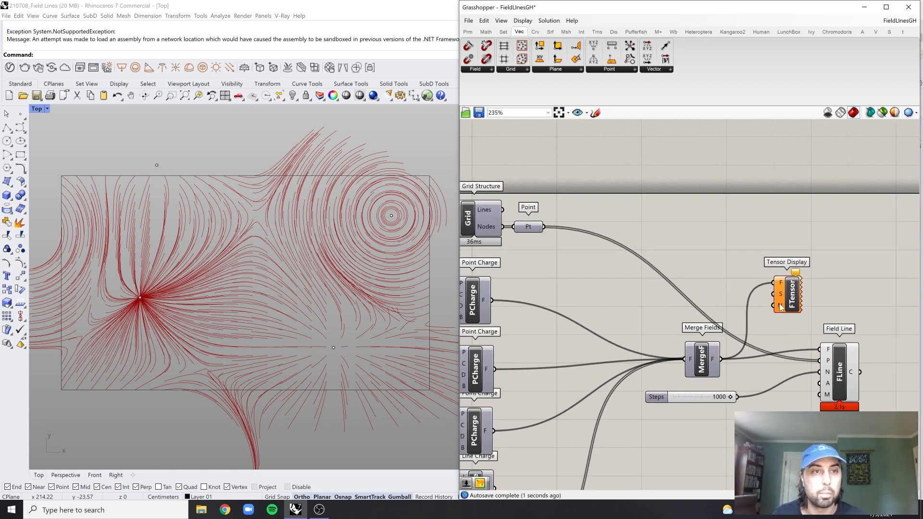
Connect the grid's boundary curve to the S input of Tensor Display
{"action": "right_click_drag", "start_coordinate": [529, 248], "coordinate": [597, 241]}
{"action": "left_click_drag", "start_coordinate": [612, 221], "coordinate": [842, 289]}
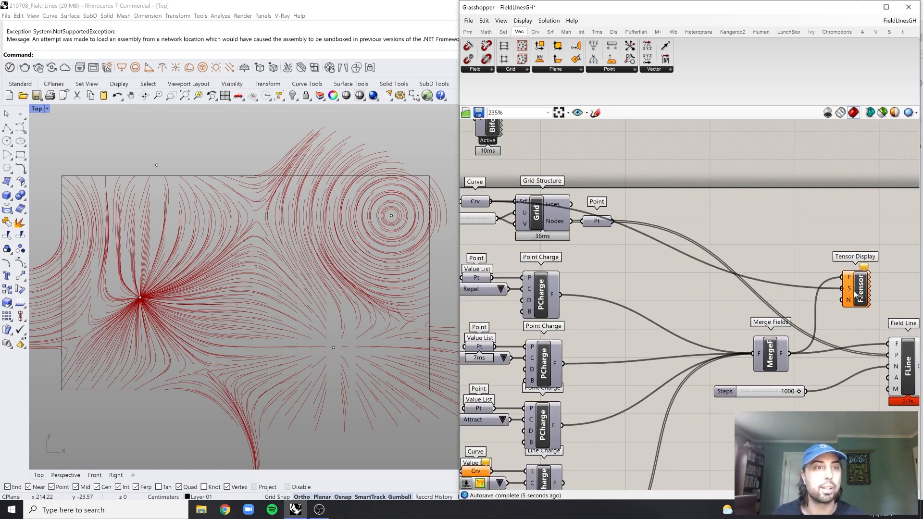
{"action": "scroll", "coordinate": [834, 270], "scroll_direction": "up", "scroll_amount": 2}
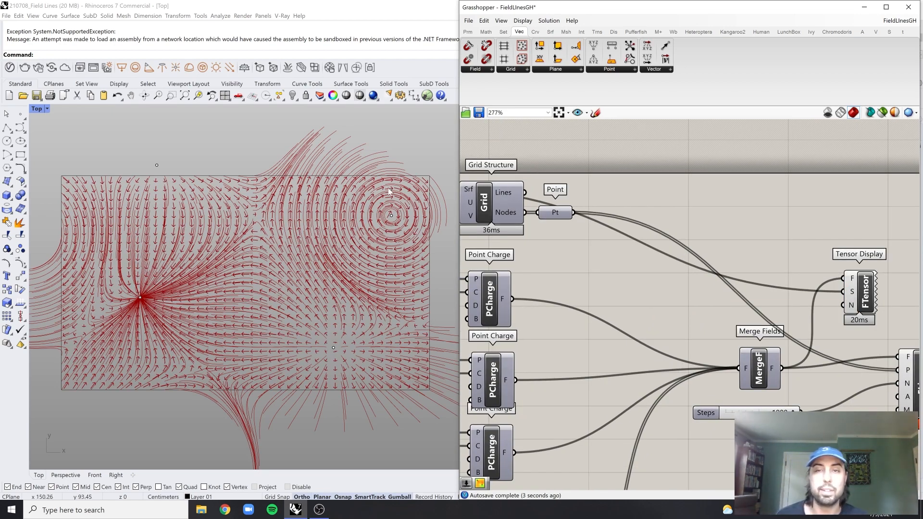
Turn off the preview of the Field Line component
{"action": "right_click_drag", "start_coordinate": [767, 291], "coordinate": [677, 231]}
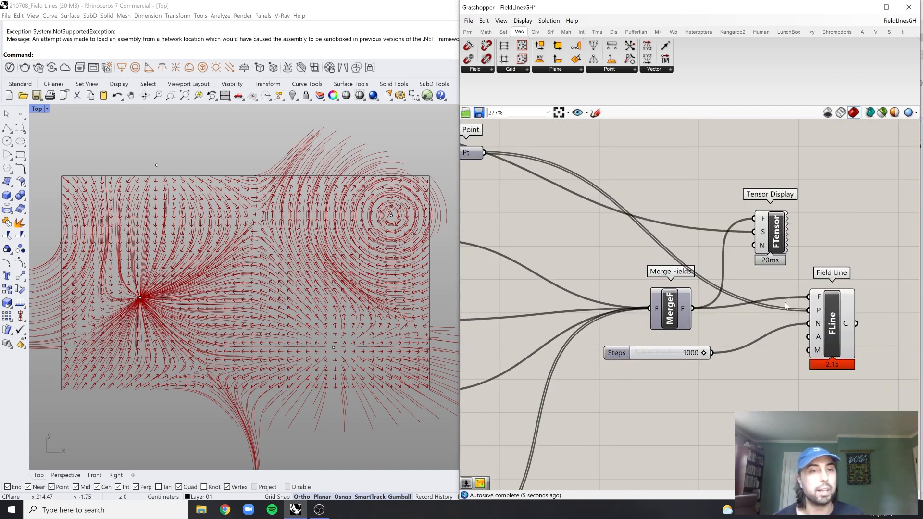
{"action": "left_click", "coordinate": [833, 321]}
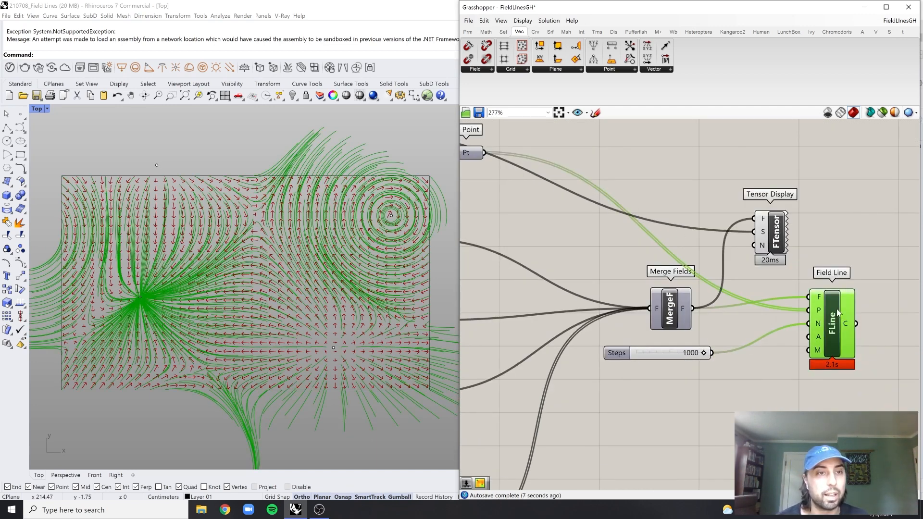
{"action": "middle_click", "coordinate": [838, 314]}
{"action": "left_click", "coordinate": [861, 289]}
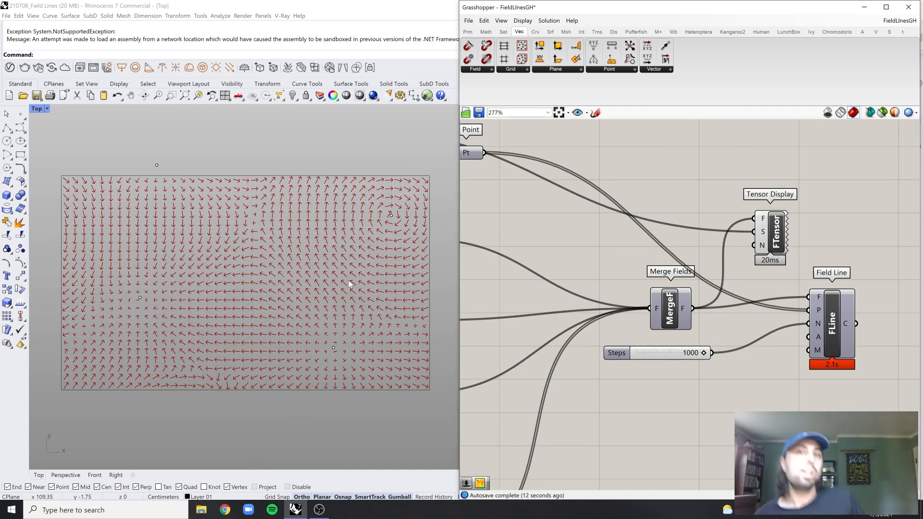
Move the Tensor Display component directly above Field Line, farther from Merge Fields
{"action": "scroll", "coordinate": [631, 266], "scroll_direction": "down", "scroll_amount": 2}
{"action": "right_click_drag", "start_coordinate": [632, 266], "coordinate": [642, 305]}
{"action": "scroll", "coordinate": [727, 297], "scroll_direction": "up", "scroll_amount": 2}
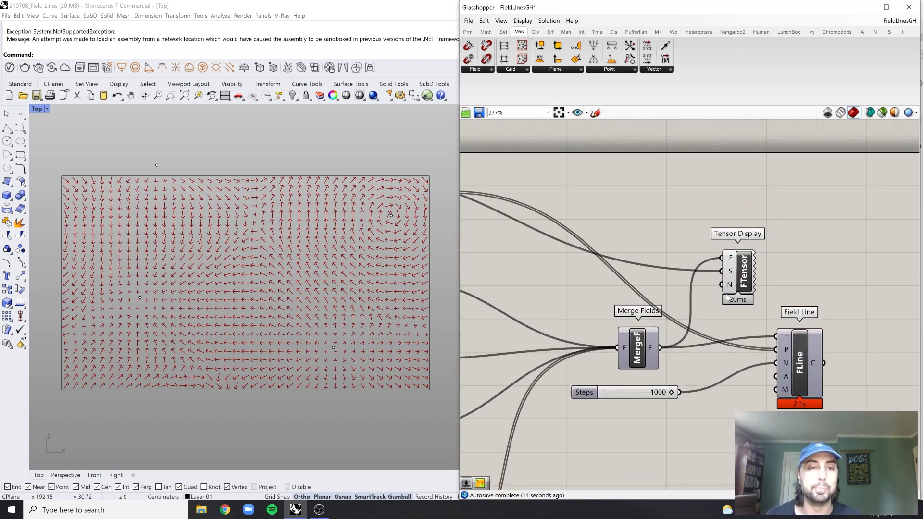
{"action": "left_click_drag", "start_coordinate": [727, 297], "coordinate": [797, 311]}
{"action": "left_click", "coordinate": [721, 238]}
{"action": "right_click_drag", "start_coordinate": [721, 237], "coordinate": [724, 250]}
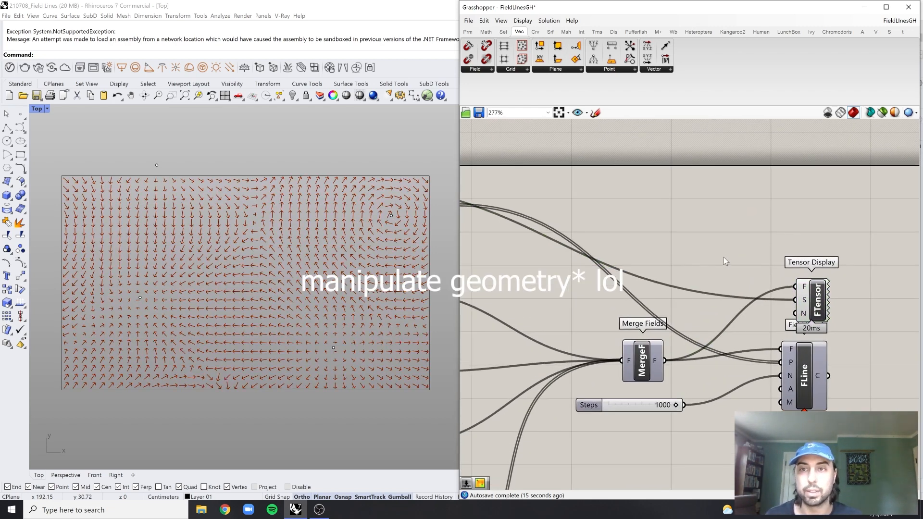
Add a Mesh Surface component in the empty canvas area above the Grid Structure group
{"action": "scroll", "coordinate": [703, 250], "scroll_direction": "down", "scroll_amount": 1}
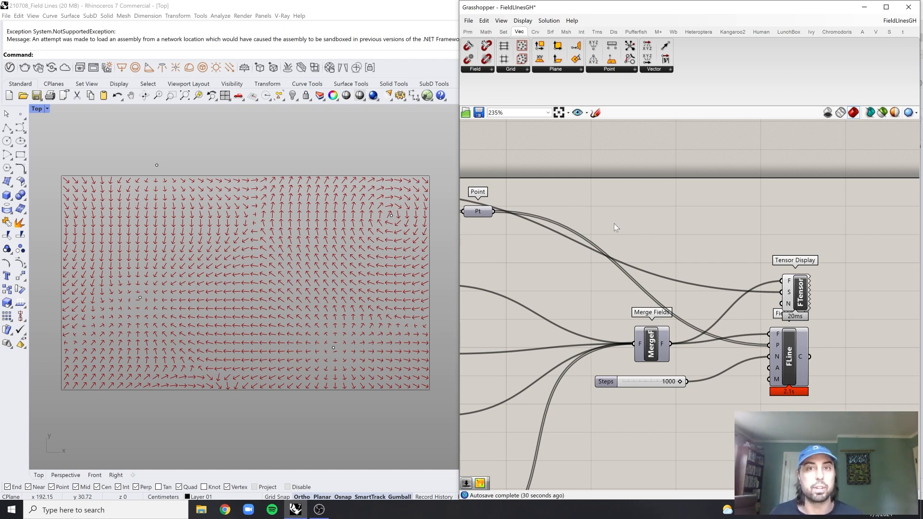
{"action": "scroll", "coordinate": [625, 226], "scroll_direction": "down", "scroll_amount": 2}
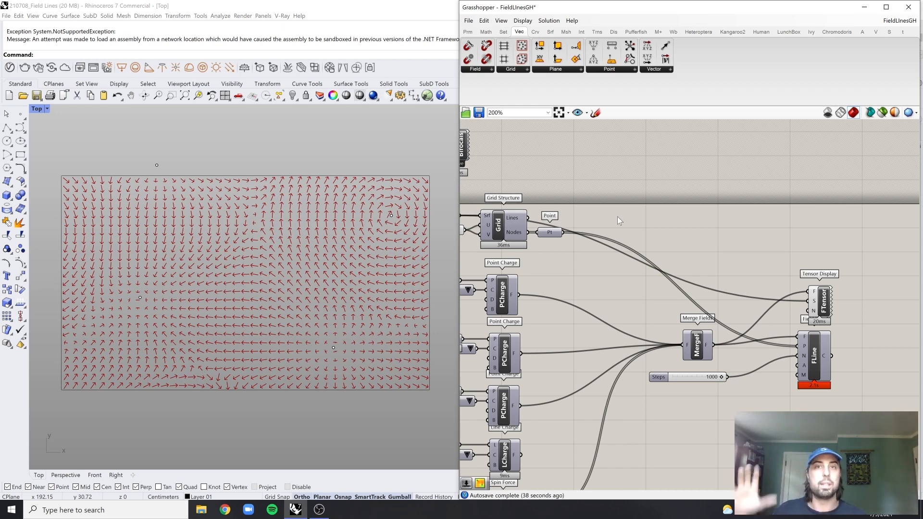
{"action": "right_click_drag", "start_coordinate": [635, 188], "coordinate": [689, 203]}
{"action": "double_click", "coordinate": [700, 201]}
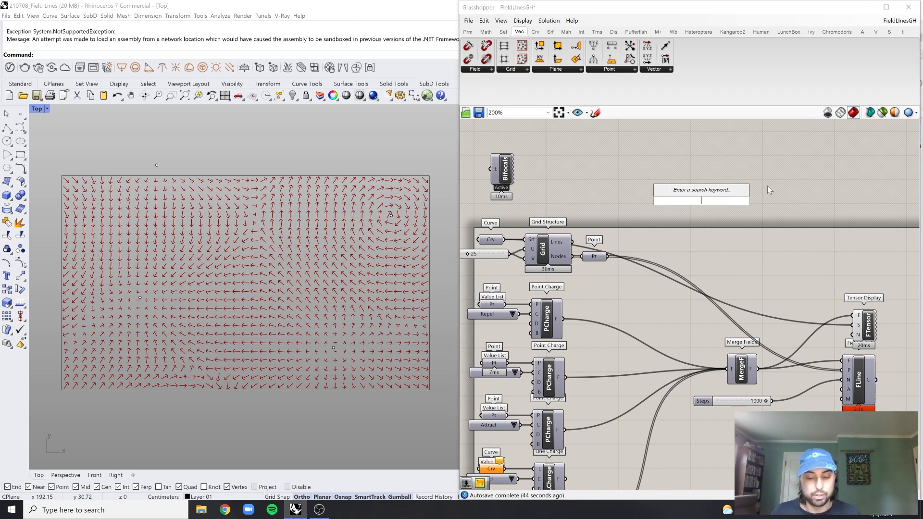
{"action": "type", "text": "mesh"}
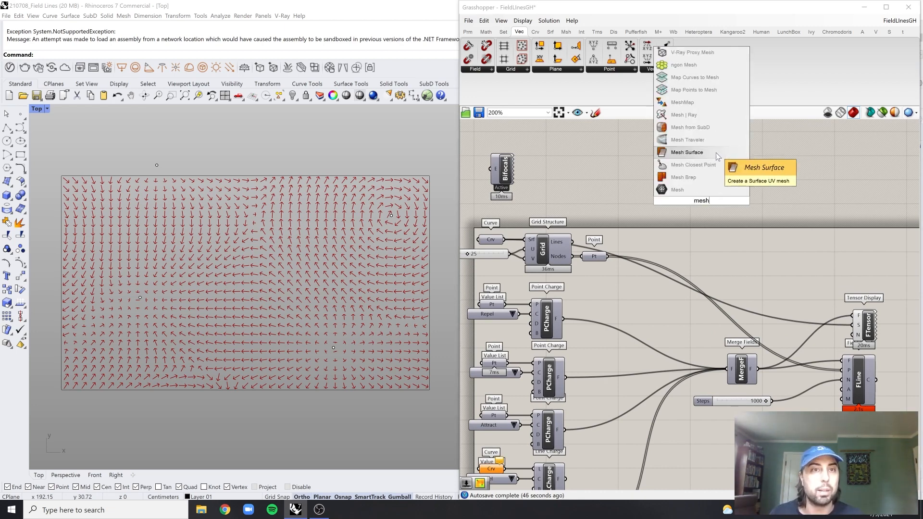
{"action": "left_click", "coordinate": [687, 152]}
{"action": "left_click_drag", "start_coordinate": [704, 206], "coordinate": [696, 195]}
{"action": "right_click_drag", "start_coordinate": [647, 197], "coordinate": [655, 207]}
{"action": "left_click", "coordinate": [639, 215]}
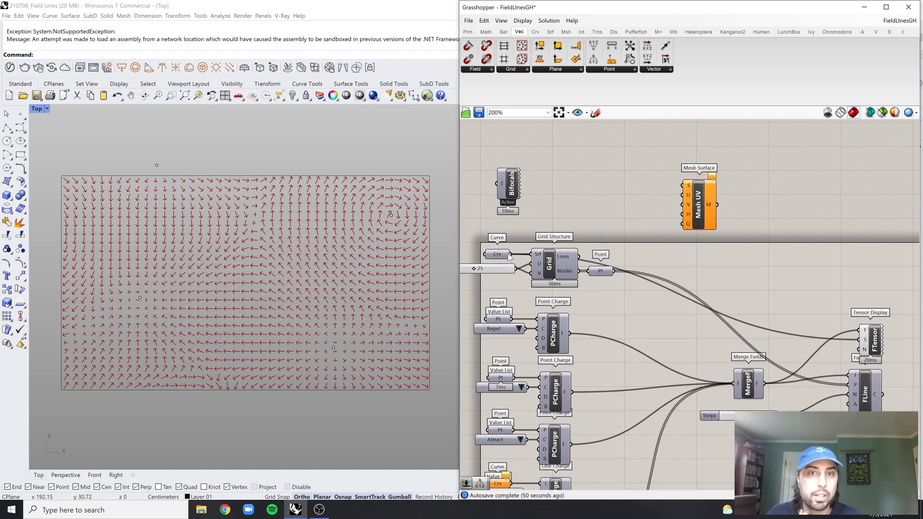
Connect the boundary curve to the S input of Mesh Surface and move the component farther from the Grid Structure
{"action": "left_click_drag", "start_coordinate": [510, 254], "coordinate": [691, 190]}
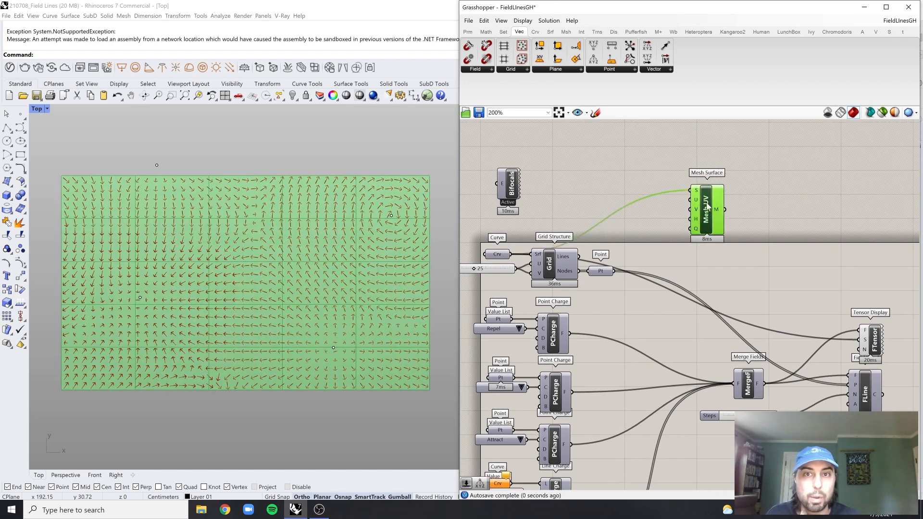
{"action": "left_click", "coordinate": [787, 204]}
{"action": "scroll", "coordinate": [787, 204], "scroll_direction": "up", "scroll_amount": 2}
{"action": "right_click_drag", "start_coordinate": [651, 207], "coordinate": [727, 195]}
{"action": "left_click_drag", "start_coordinate": [728, 208], "coordinate": [751, 205]}
{"action": "left_click", "coordinate": [689, 199]}
Copy the grid's division slider with value 25 beside Mesh Surface and connect it to the U and V inputs
{"action": "right_click_drag", "start_coordinate": [546, 269], "coordinate": [586, 262]}
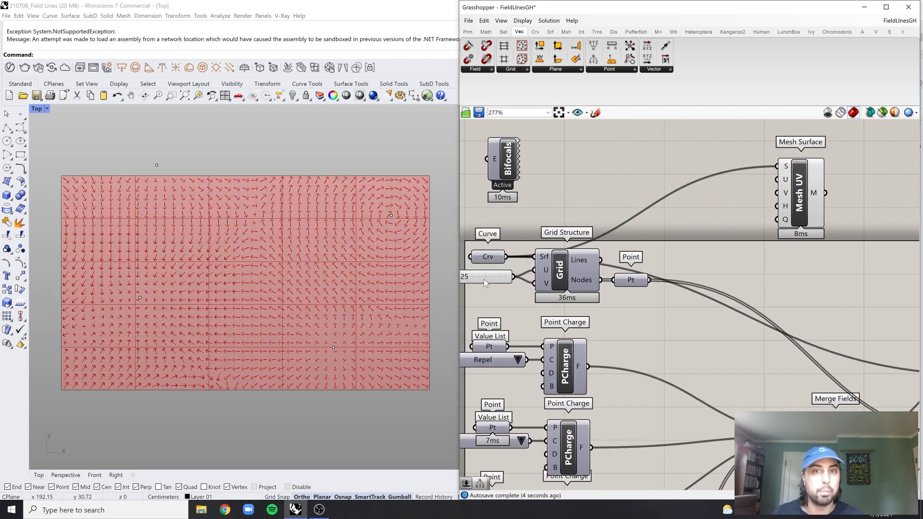
{"action": "left_click_drag", "start_coordinate": [487, 283], "coordinate": [756, 211]}
{"action": "scroll", "coordinate": [712, 192], "scroll_direction": "up", "scroll_amount": 2}
{"action": "scroll", "coordinate": [791, 217], "scroll_direction": "down", "scroll_amount": 1}
{"action": "mouse_move", "coordinate": [791, 216]}
{"action": "right_mouse_down"}
{"action": "mouse_move", "coordinate": [761, 220]}
{"action": "mouse_move", "coordinate": [792, 203]}
{"action": "right_mouse_up"}
{"action": "left_click", "coordinate": [812, 214]}
{"action": "left_click", "coordinate": [729, 209]}
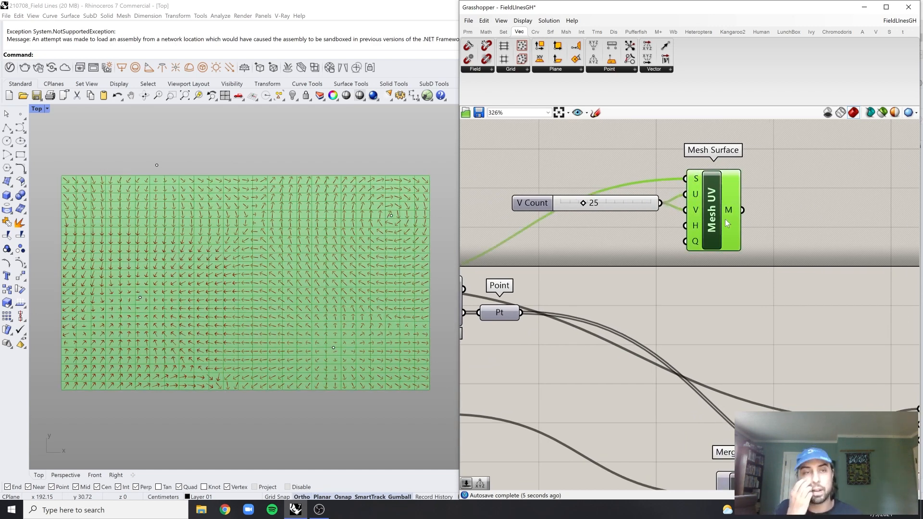
Switch the Rhino viewport to Perspective and view the UV mesh at an angle
{"action": "mouse_move", "coordinate": [731, 207]}
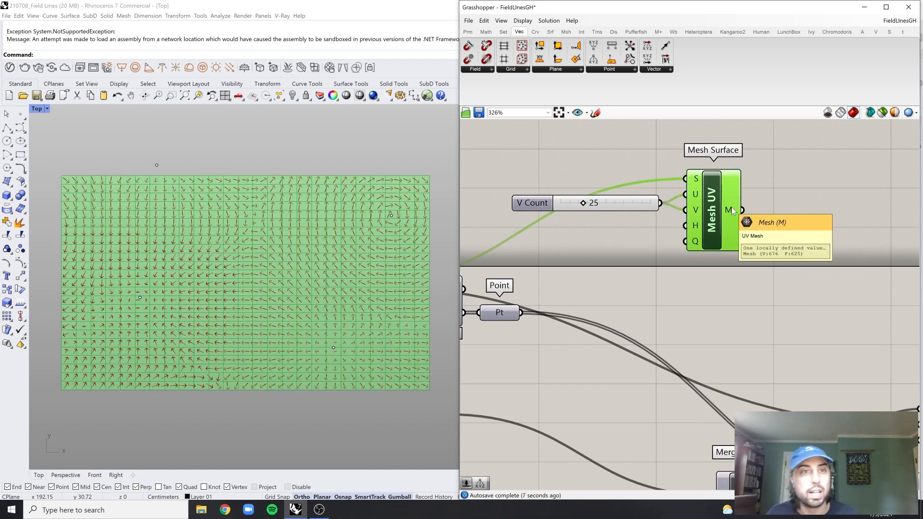
{"action": "scroll", "coordinate": [731, 210], "scroll_direction": "down", "scroll_amount": 2}
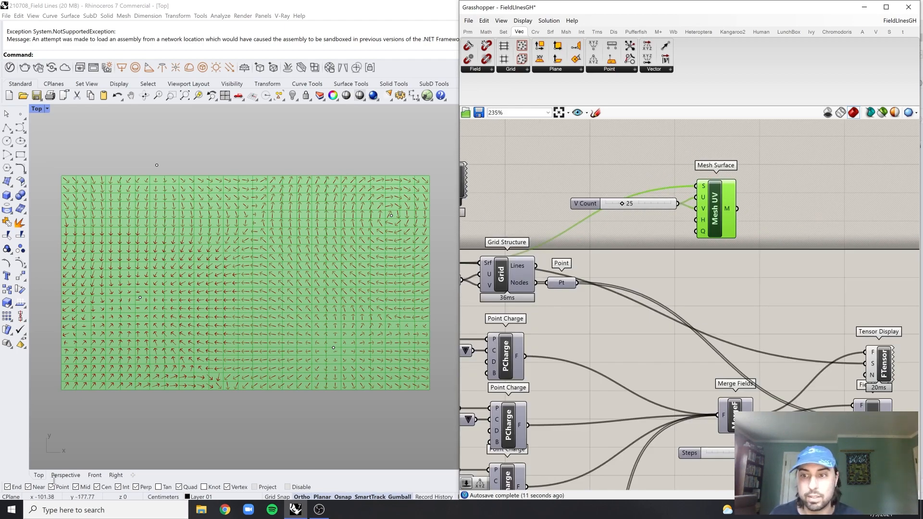
{"action": "left_click", "coordinate": [59, 477]}
{"action": "right_click_drag", "start_coordinate": [307, 317], "coordinate": [315, 339]}
{"action": "right_click_drag", "start_coordinate": [315, 339], "coordinate": [308, 304], "text": "shift"}
Examine the mesh output of the Mesh Surface component and its preview in the Perspective viewport
{"action": "left_click", "coordinate": [752, 224]}
{"action": "right_click_drag", "start_coordinate": [805, 222], "coordinate": [769, 225]}
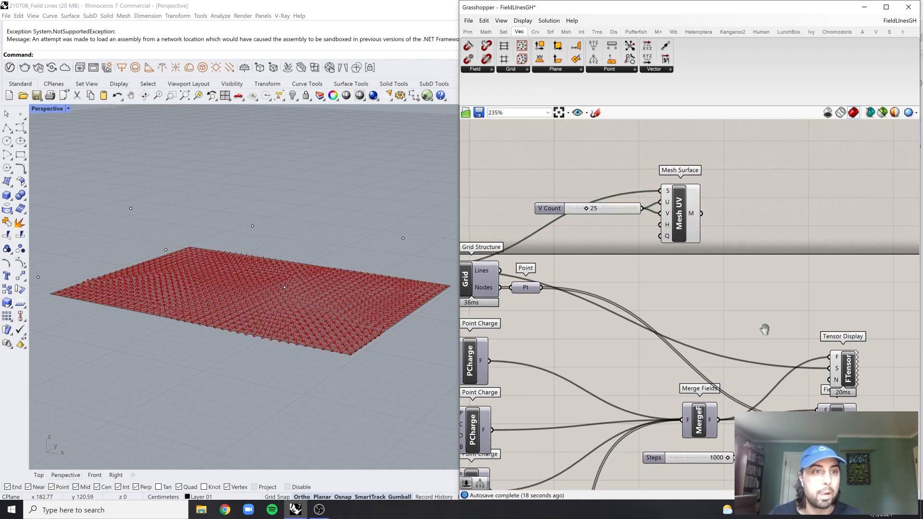
{"action": "right_click_drag", "start_coordinate": [765, 330], "coordinate": [746, 317]}
{"action": "left_click", "coordinate": [676, 216]}
{"action": "left_click", "coordinate": [692, 262]}
{"action": "scroll", "coordinate": [682, 231], "scroll_direction": "up", "scroll_amount": 2}
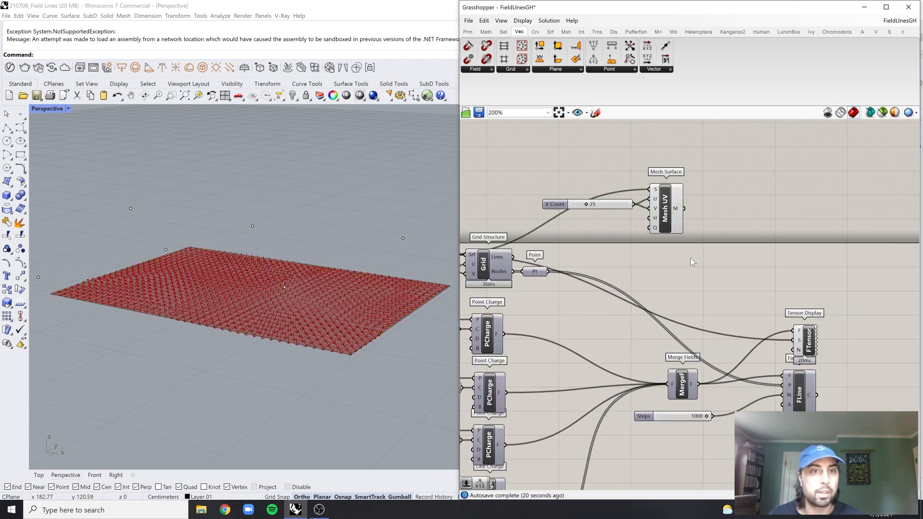
{"action": "left_click", "coordinate": [676, 206]}
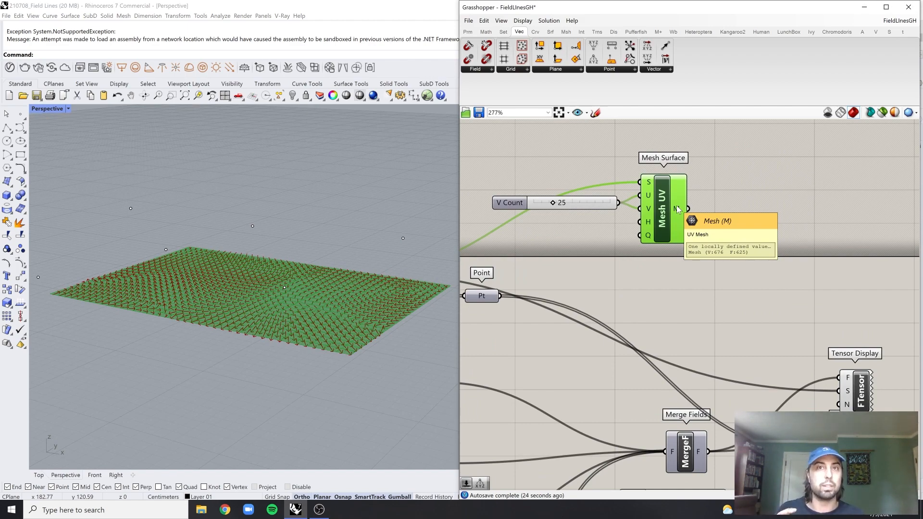
{"action": "left_click", "coordinate": [727, 217]}
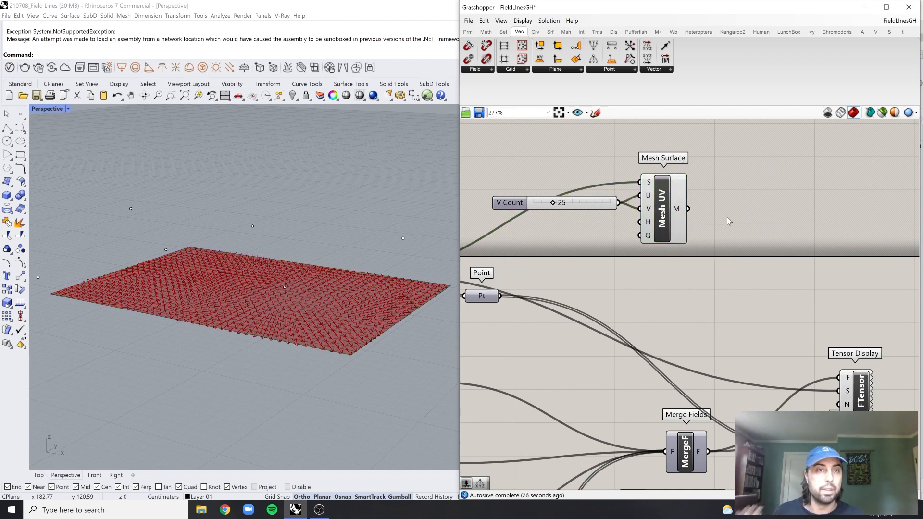
Add a Deconstruct Mesh component beside Mesh Surface and connect the mesh output to its M input
{"action": "double_click", "coordinate": [730, 219]}
{"action": "type", "text": "decons"}
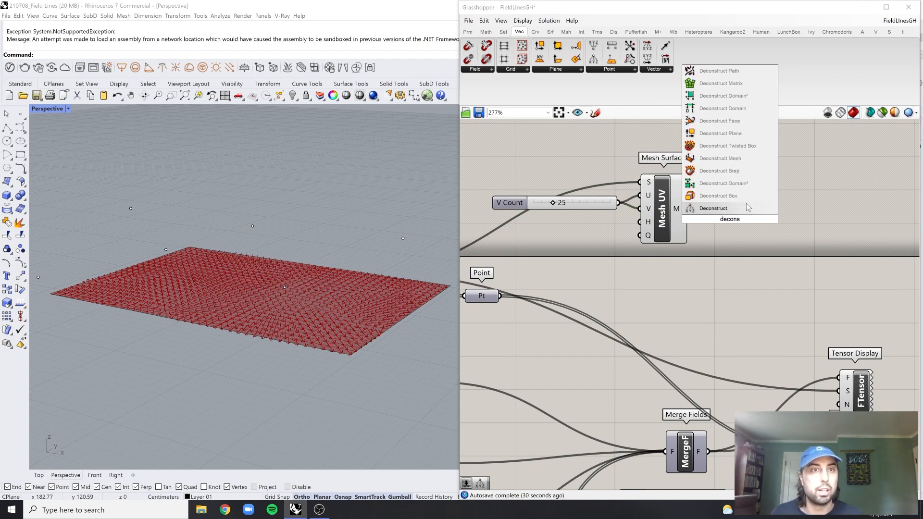
{"action": "left_click", "coordinate": [745, 164]}
{"action": "left_click_drag", "start_coordinate": [689, 209], "coordinate": [704, 209]}
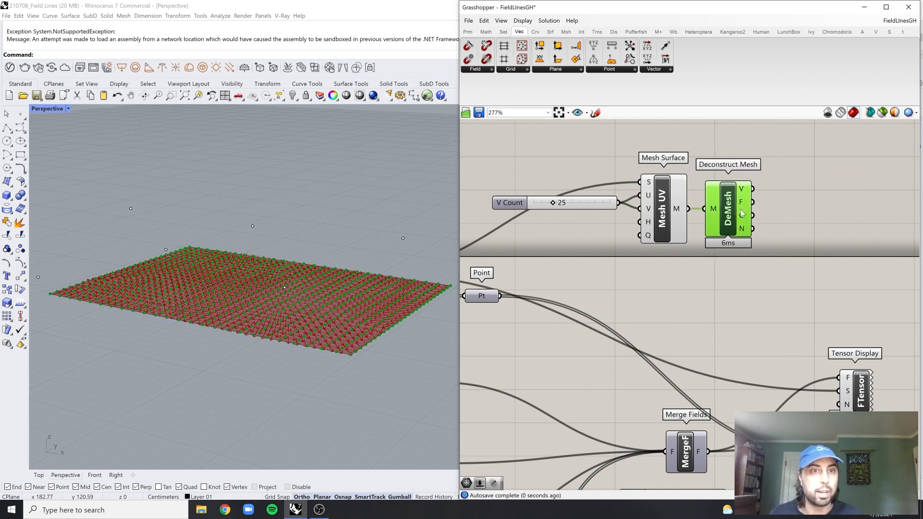
{"action": "right_click_drag", "start_coordinate": [797, 194], "coordinate": [741, 202]}
{"action": "left_click", "coordinate": [741, 202]}
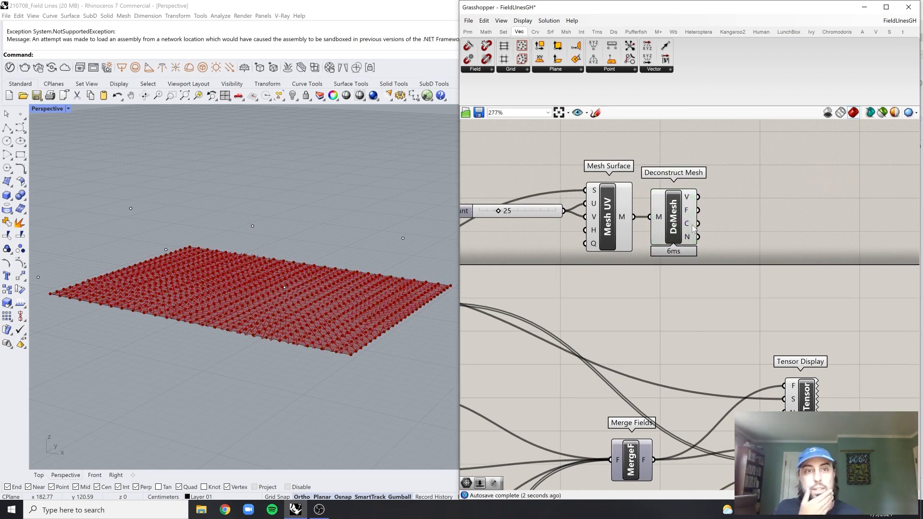
Examine the Vertices output of Deconstruct Mesh, then trace the wires from the Grid Structure's Nodes points to the field components
{"action": "right_click_drag", "start_coordinate": [744, 228], "coordinate": [719, 235]}
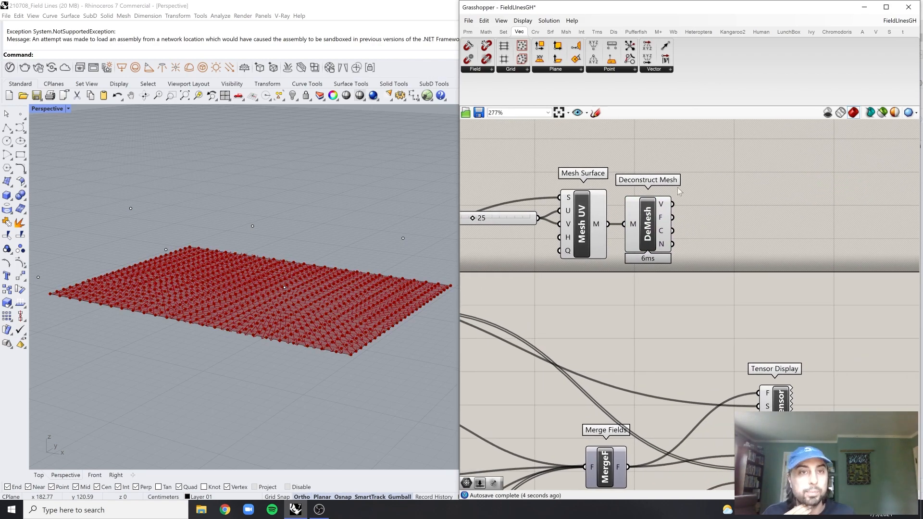
{"action": "left_click", "coordinate": [663, 205]}
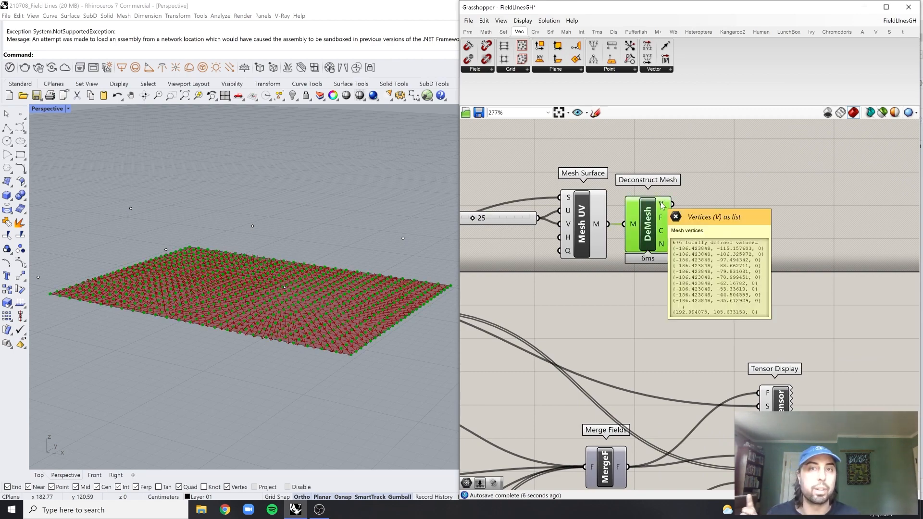
{"action": "right_click_drag", "start_coordinate": [427, 260], "coordinate": [433, 284]}
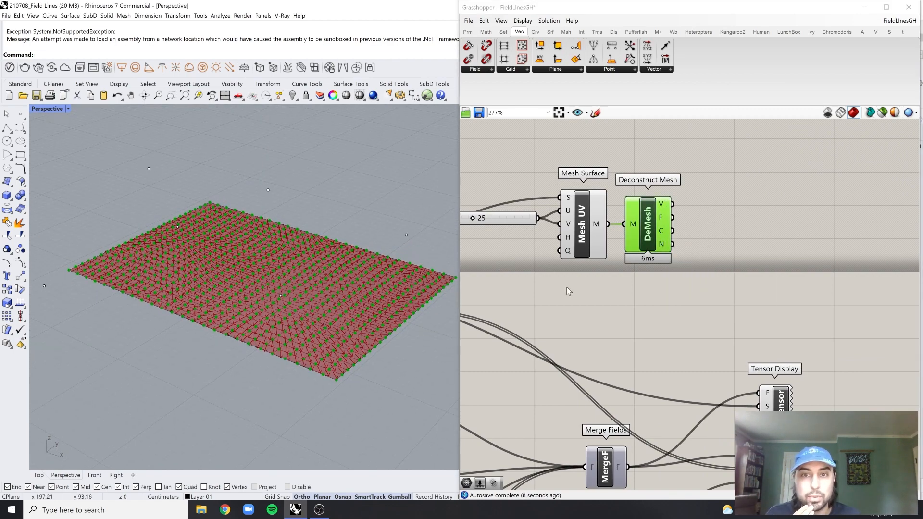
{"action": "scroll", "coordinate": [634, 279], "scroll_direction": "down", "scroll_amount": 1}
{"action": "right_click_drag", "start_coordinate": [634, 279], "coordinate": [771, 248]}
{"action": "right_click_drag", "start_coordinate": [519, 270], "coordinate": [607, 267]}
{"action": "scroll", "coordinate": [653, 245], "scroll_direction": "up", "scroll_amount": 2}
{"action": "left_click_drag", "start_coordinate": [688, 237], "coordinate": [555, 303]}
{"action": "left_click", "coordinate": [722, 268]}
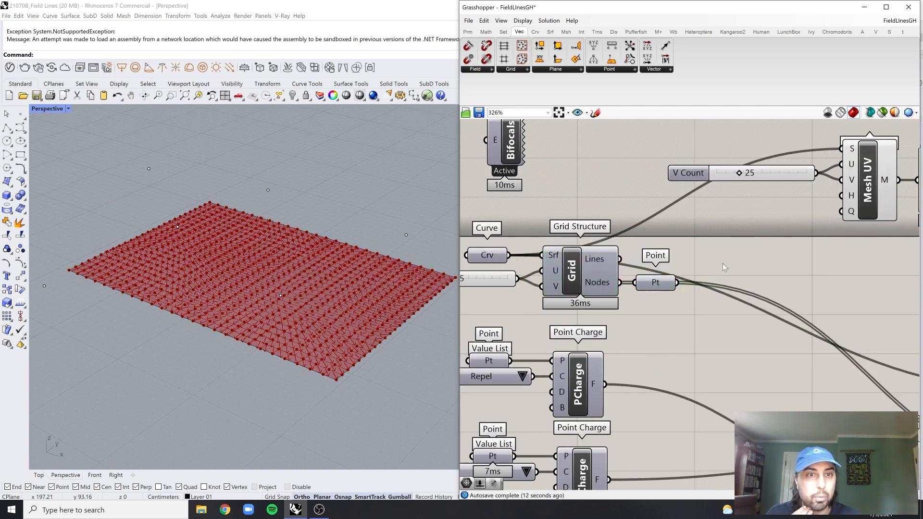
{"action": "right_click_drag", "start_coordinate": [728, 279], "coordinate": [594, 257]}
{"action": "scroll", "coordinate": [593, 258], "scroll_direction": "down", "scroll_amount": 3}
{"action": "scroll", "coordinate": [625, 276], "scroll_direction": "up", "scroll_amount": 2}
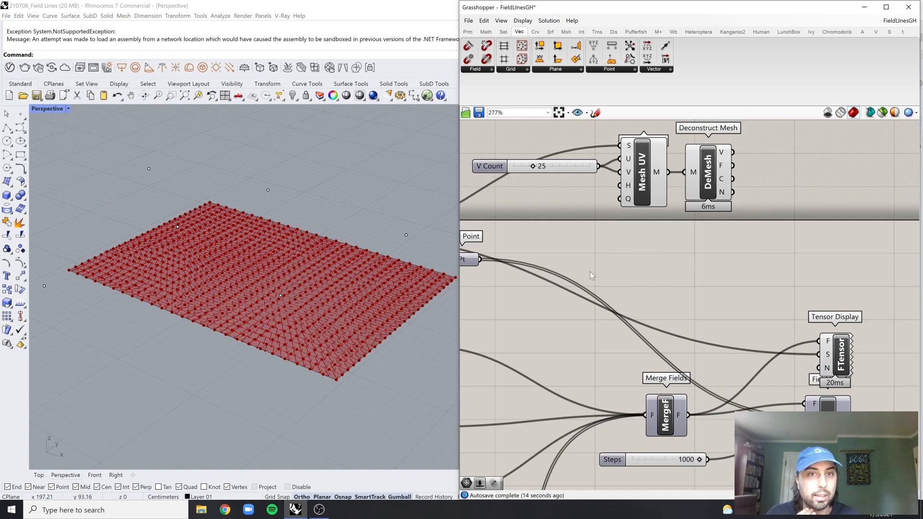
Collect the Deconstruct Mesh vertices in a new Point parameter and connect it to Field Line's P input in place of the grid points
{"action": "right_click_drag", "start_coordinate": [493, 265], "coordinate": [504, 265]}
{"action": "right_click_drag", "start_coordinate": [744, 235], "coordinate": [622, 233]}
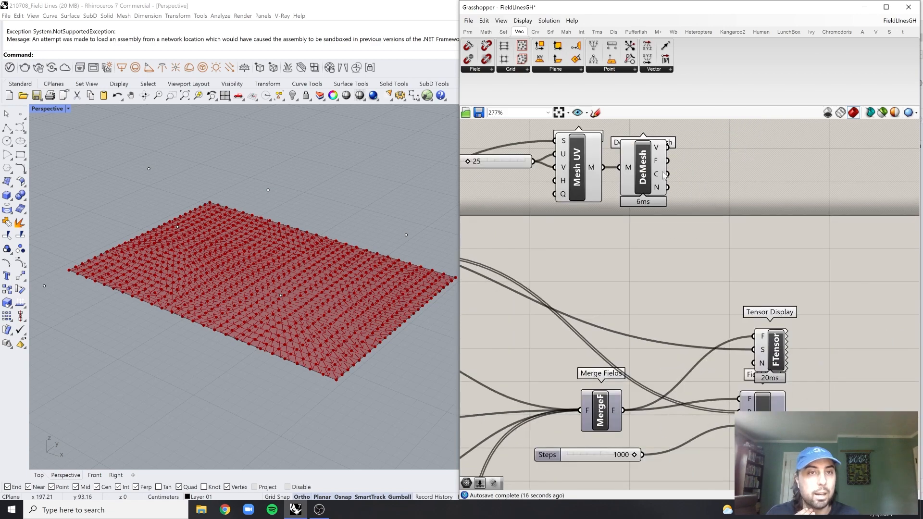
{"action": "double_click", "coordinate": [775, 185]}
{"action": "type", "text": "point"}
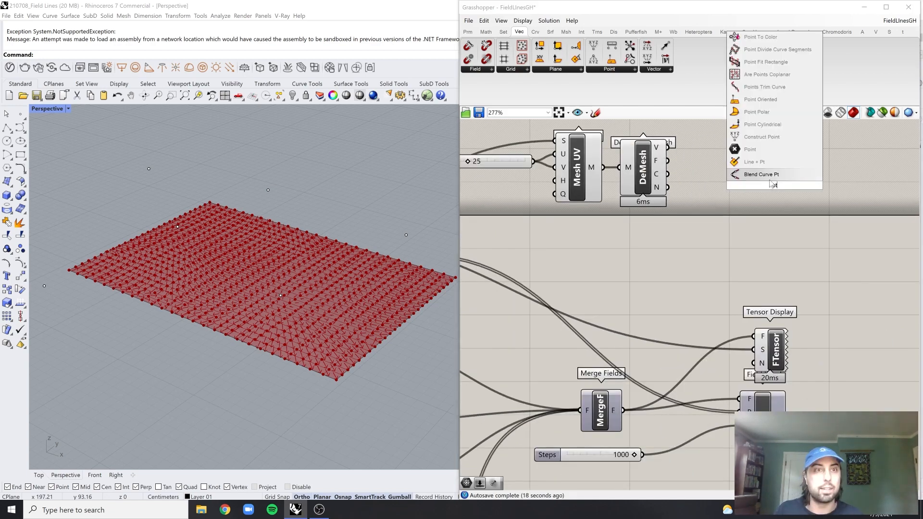
{"action": "key", "text": "Return"}
{"action": "left_click_drag", "start_coordinate": [668, 147], "coordinate": [739, 411]}
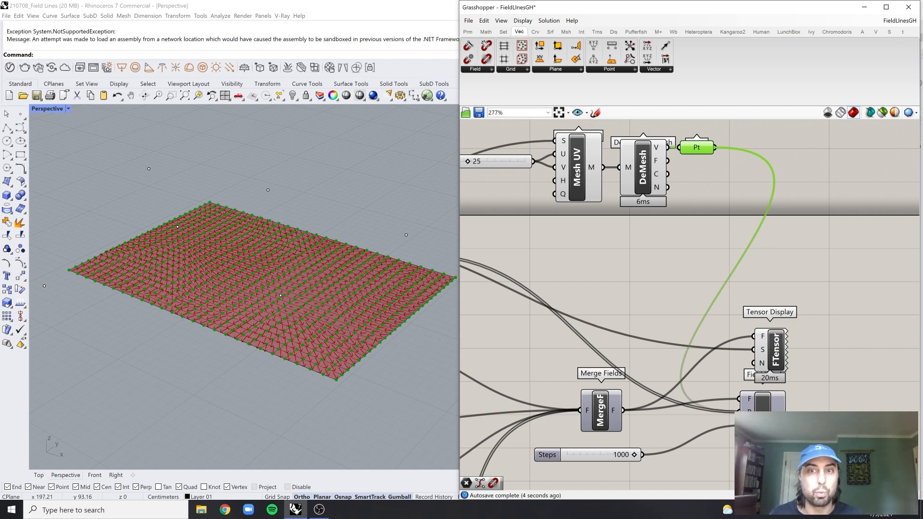
{"action": "left_click", "coordinate": [749, 379]}
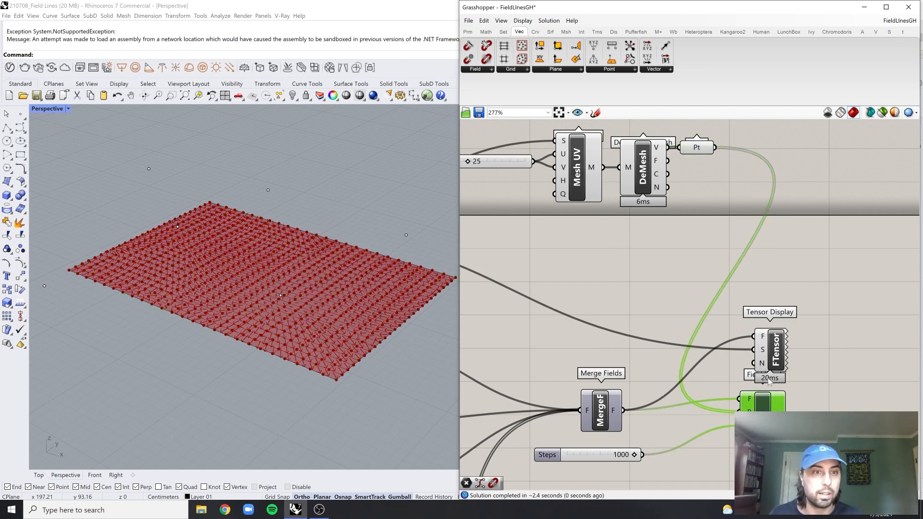
{"action": "left_click", "coordinate": [805, 386]}
Move the Field Line component slightly lower so it clears the Tensor Display component above it
{"action": "right_click_drag", "start_coordinate": [339, 317], "coordinate": [342, 334]}
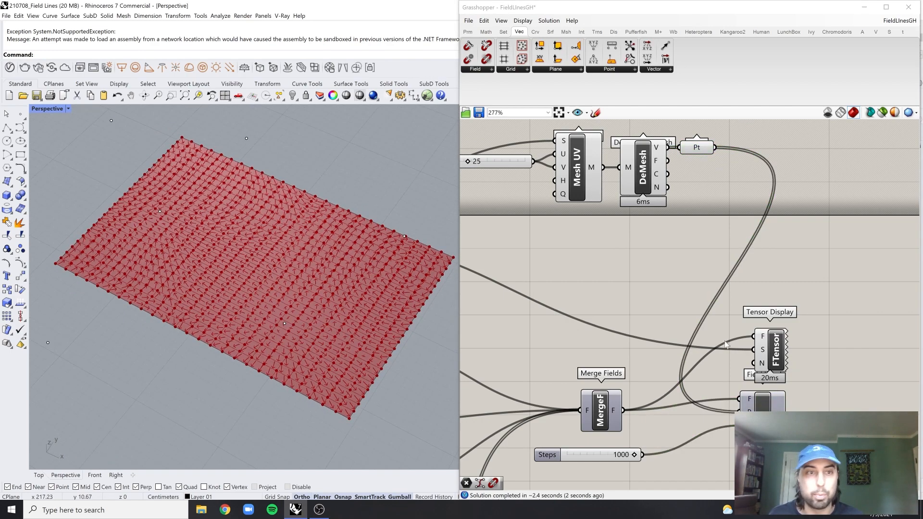
{"action": "right_click_drag", "start_coordinate": [707, 341], "coordinate": [678, 343]}
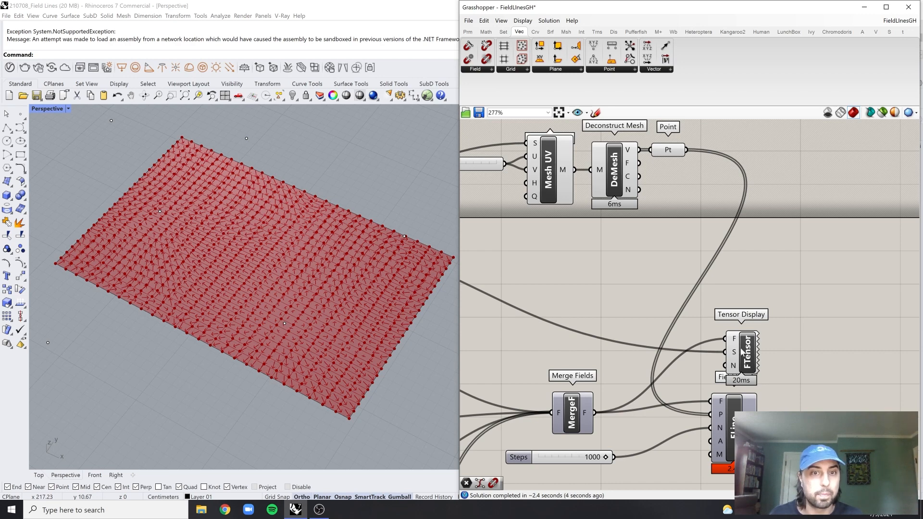
{"action": "left_click_drag", "start_coordinate": [742, 352], "coordinate": [756, 350]}
{"action": "right_click_drag", "start_coordinate": [812, 374], "coordinate": [799, 358]}
{"action": "left_click", "coordinate": [799, 359]}
{"action": "left_click", "coordinate": [724, 423]}
{"action": "scroll", "coordinate": [725, 423], "scroll_direction": "down", "scroll_amount": 2}
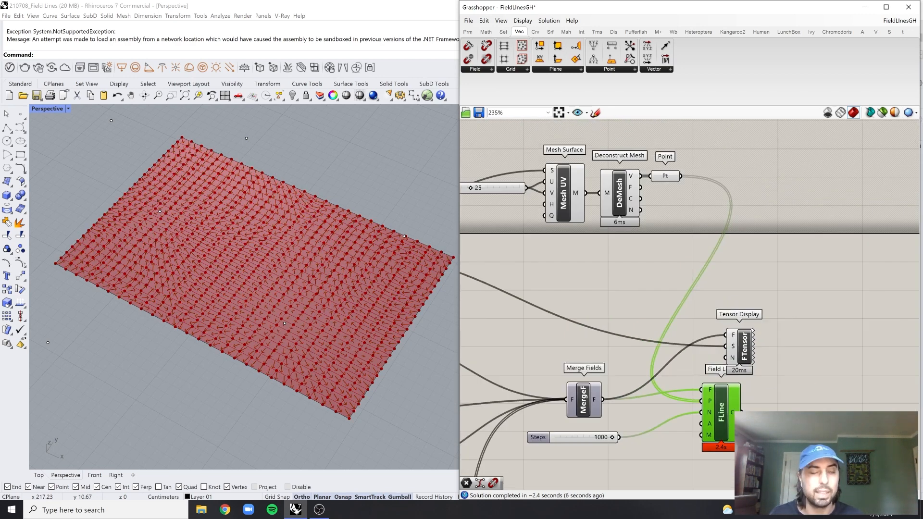
{"action": "left_click_drag", "start_coordinate": [731, 415], "coordinate": [732, 425]}
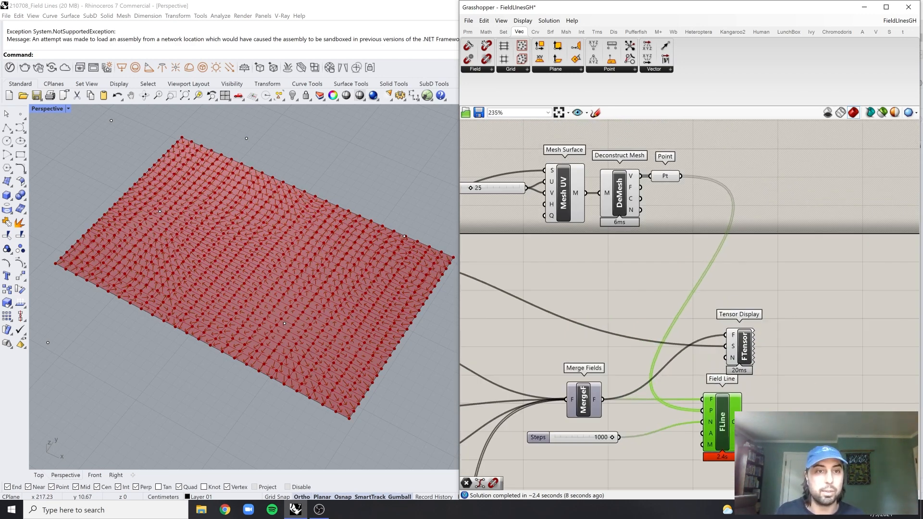
{"action": "left_click", "coordinate": [769, 398]}
{"action": "right_click_drag", "start_coordinate": [718, 310], "coordinate": [717, 317]}
{"action": "right_click_drag", "start_coordinate": [679, 213], "coordinate": [675, 244]}
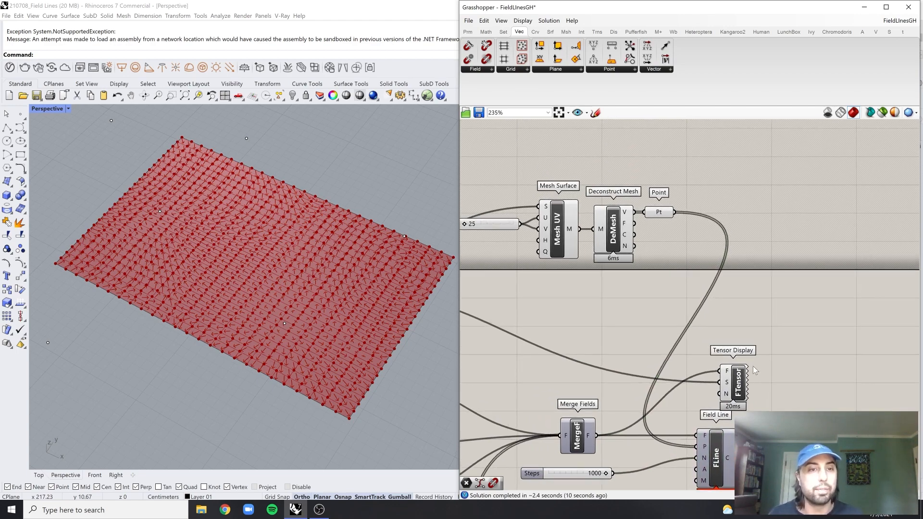
Delete the Tensor Display component above Field Line
{"action": "left_click_drag", "start_coordinate": [742, 384], "coordinate": [786, 379]}
{"action": "right_click_drag", "start_coordinate": [774, 376], "coordinate": [774, 341]}
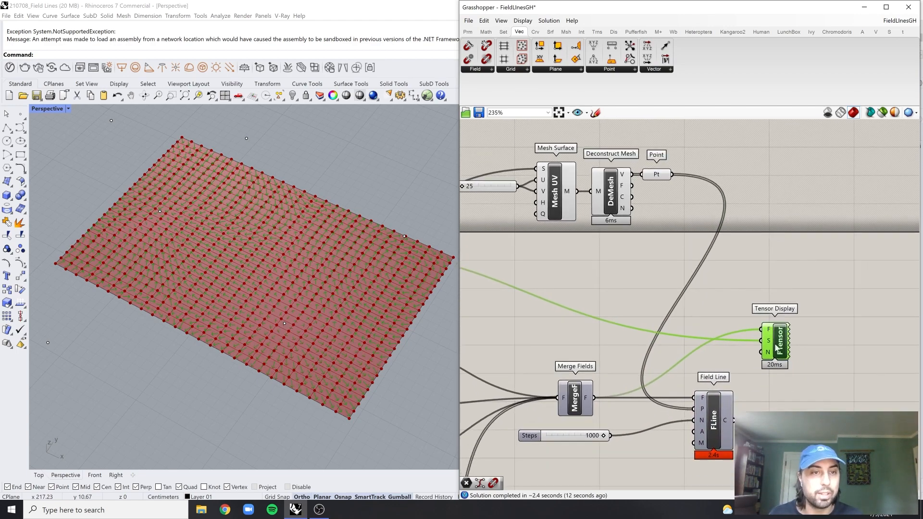
{"action": "key", "text": "Delete"}
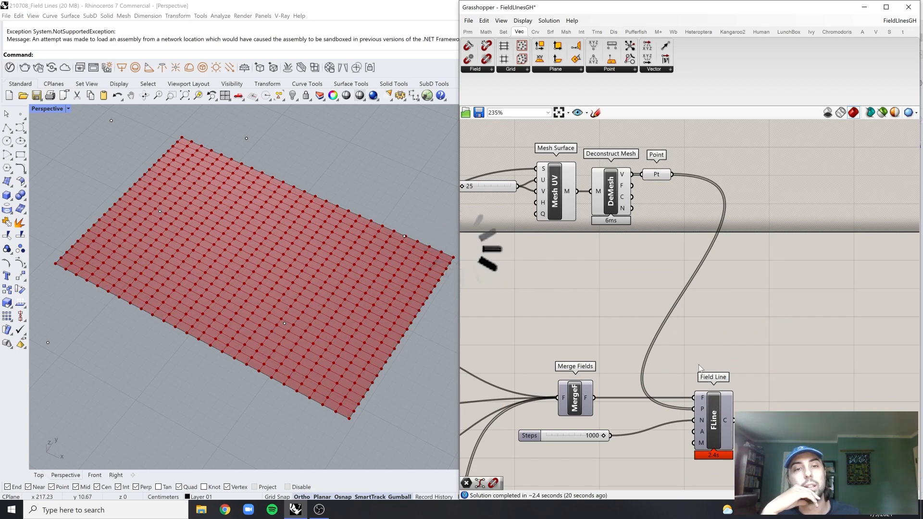
Place a Panel beside the Field Line component and connect the C output to it
{"action": "left_click", "coordinate": [476, 69]}
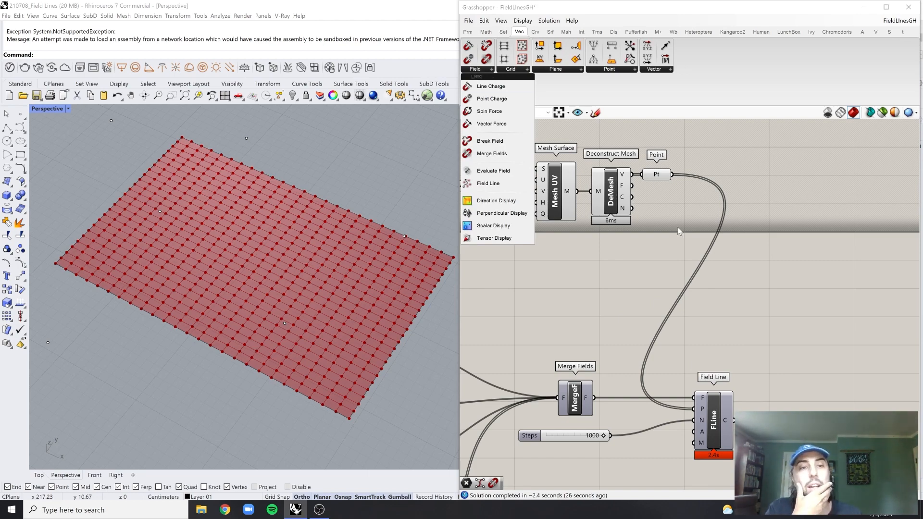
{"action": "scroll", "coordinate": [711, 404], "scroll_direction": "up", "scroll_amount": 3}
{"action": "left_click", "coordinate": [704, 409]}
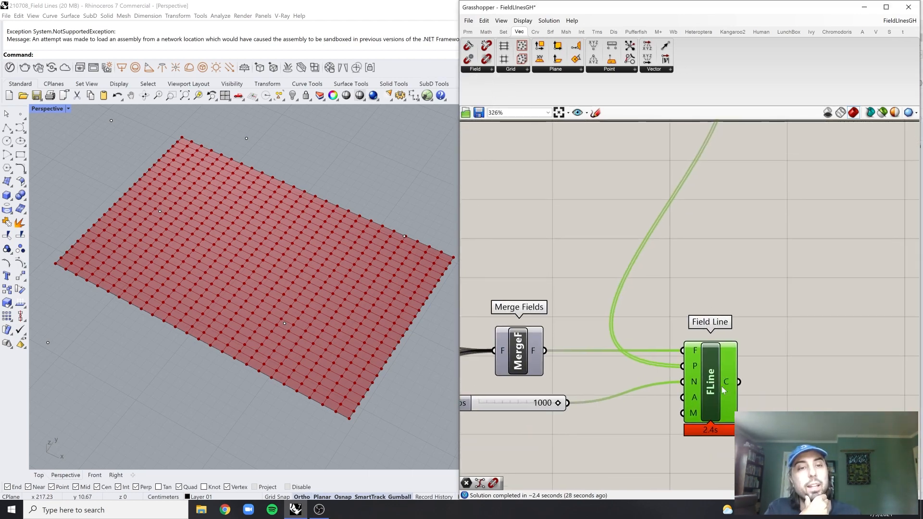
{"action": "double_click", "coordinate": [785, 383]}
{"action": "type", "text": "panel"}
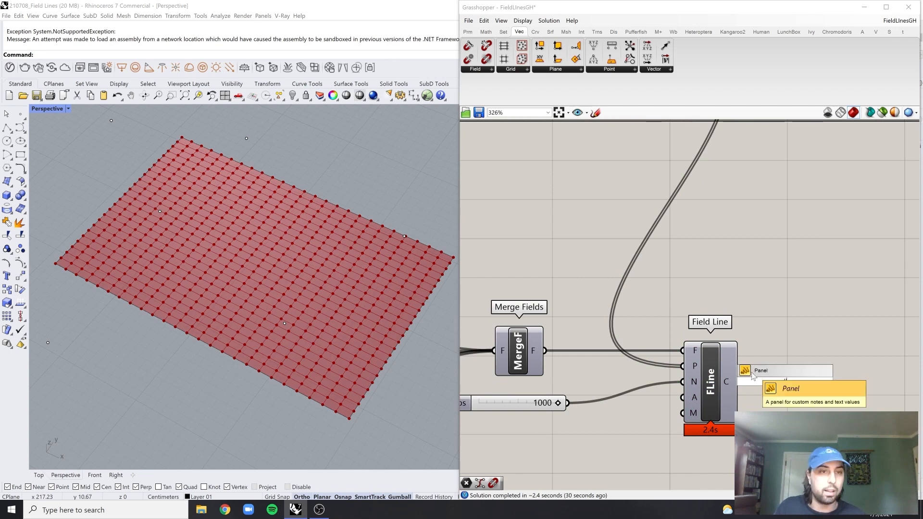
{"action": "key", "text": "Return"}
{"action": "left_click_drag", "start_coordinate": [788, 369], "coordinate": [790, 369]}
{"action": "left_click_drag", "start_coordinate": [740, 395], "coordinate": [768, 404]}
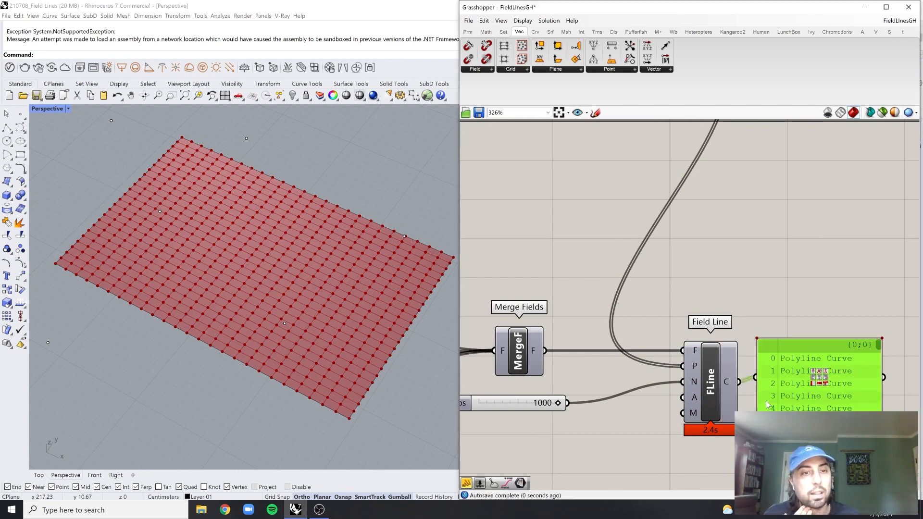
Turn on the preview of the Field Line component and examine its curves over the mesh in the Perspective viewport
{"action": "scroll", "coordinate": [793, 388], "scroll_direction": "down", "scroll_amount": 1}
{"action": "left_click", "coordinate": [722, 373]}
{"action": "middle_click", "coordinate": [738, 318]}
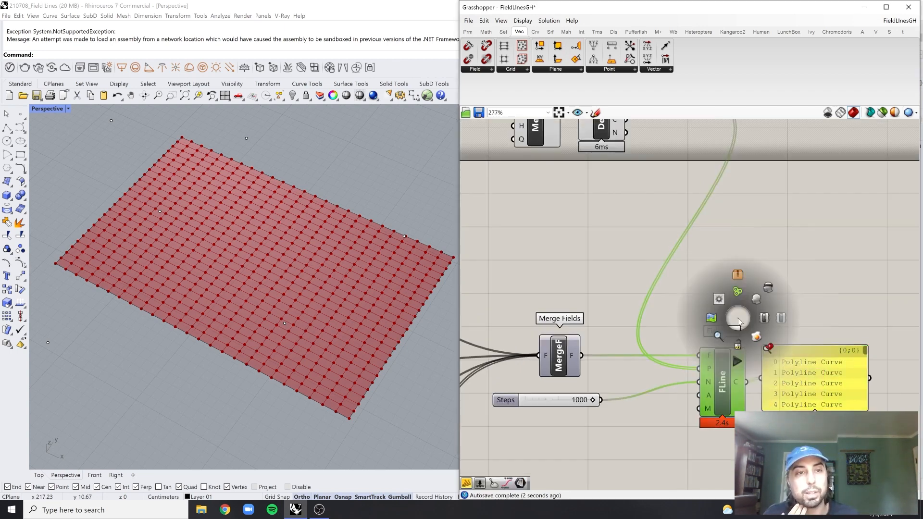
{"action": "left_click", "coordinate": [754, 298]}
{"action": "left_click", "coordinate": [769, 274]}
{"action": "left_click", "coordinate": [730, 370]}
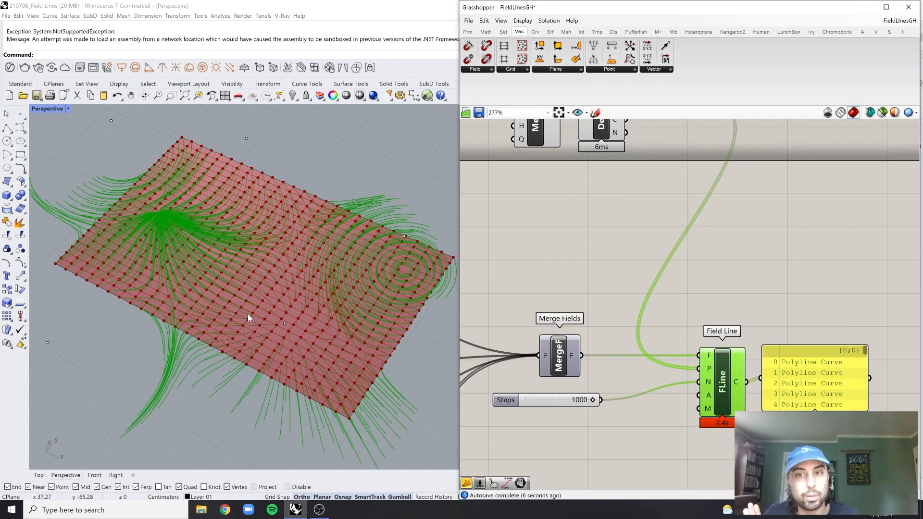
{"action": "scroll", "coordinate": [294, 331], "scroll_direction": "up", "scroll_amount": 3}
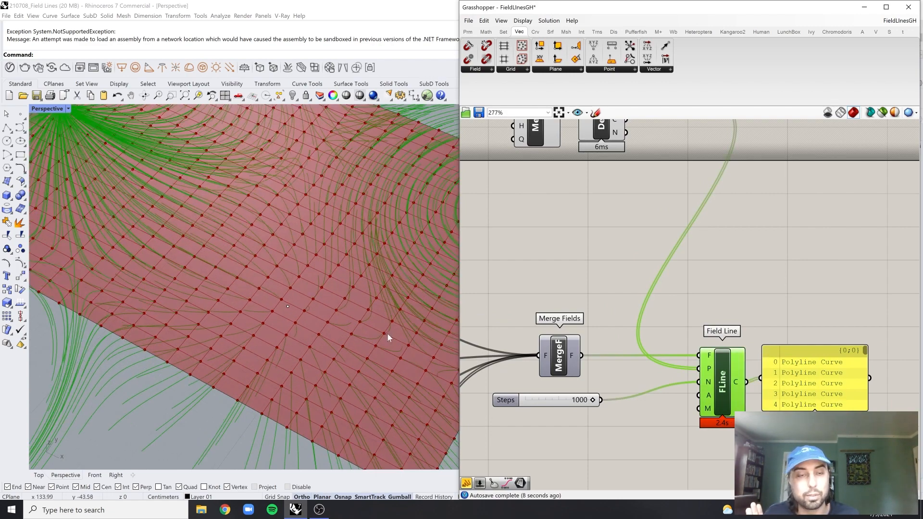
{"action": "scroll", "coordinate": [641, 354], "scroll_direction": "down", "scroll_amount": 2}
{"action": "scroll", "coordinate": [740, 346], "scroll_direction": "up", "scroll_amount": 2}
{"action": "scroll", "coordinate": [699, 377], "scroll_direction": "up", "scroll_amount": 1}
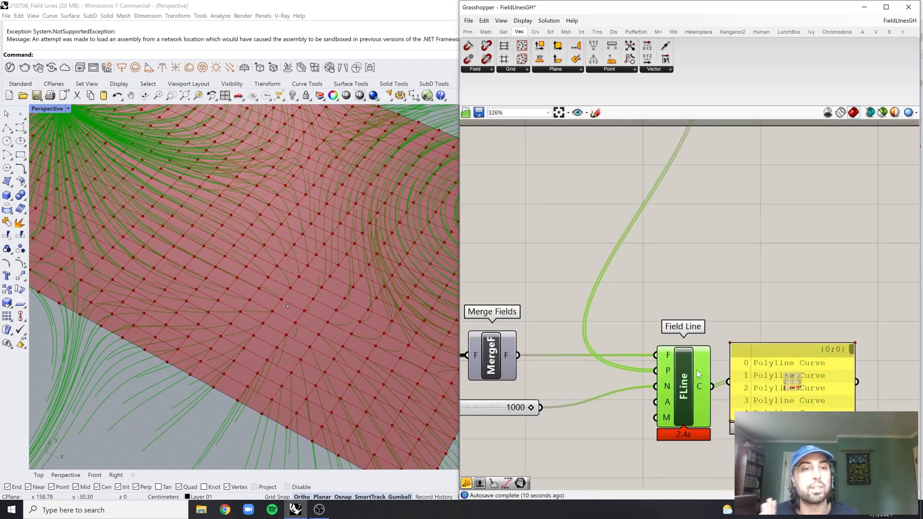
Turn off the preview of the Field Line component
{"action": "middle_click", "coordinate": [693, 368]}
{"action": "left_click", "coordinate": [725, 334]}
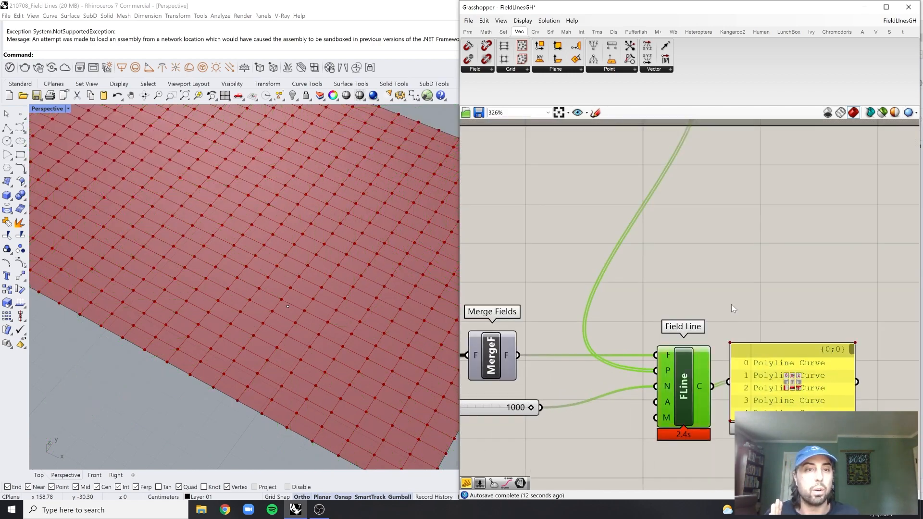
{"action": "scroll", "coordinate": [731, 304], "scroll_direction": "down", "scroll_amount": 2}
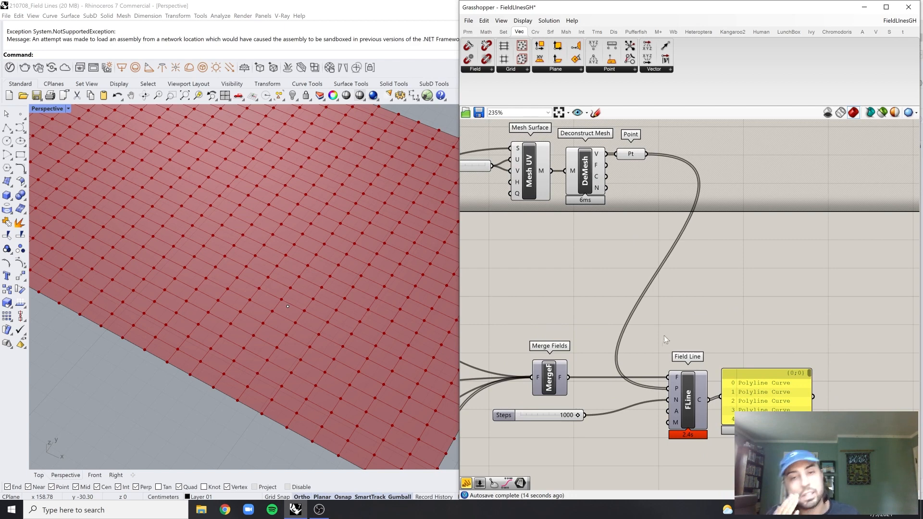
Add an Evaluate Field component and position it just above Field Line
{"action": "left_click", "coordinate": [483, 71]}
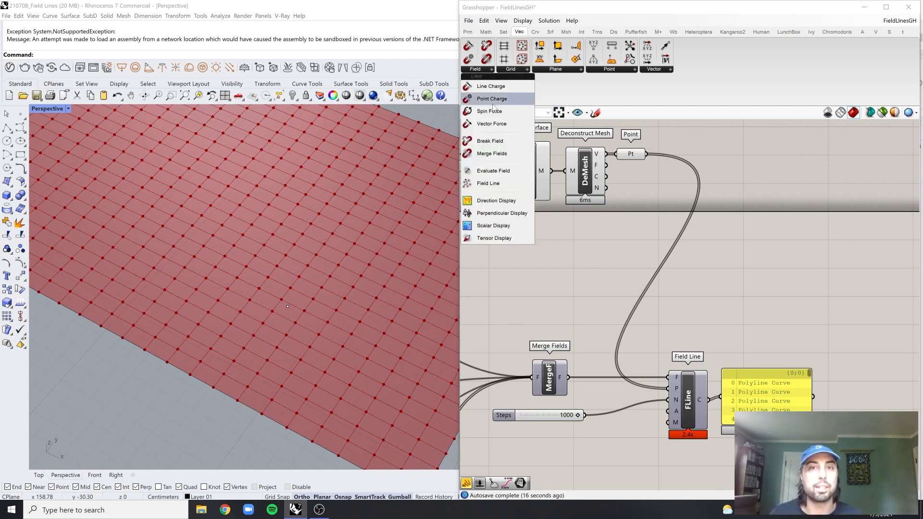
{"action": "left_click", "coordinate": [495, 171]}
{"action": "left_click", "coordinate": [681, 331]}
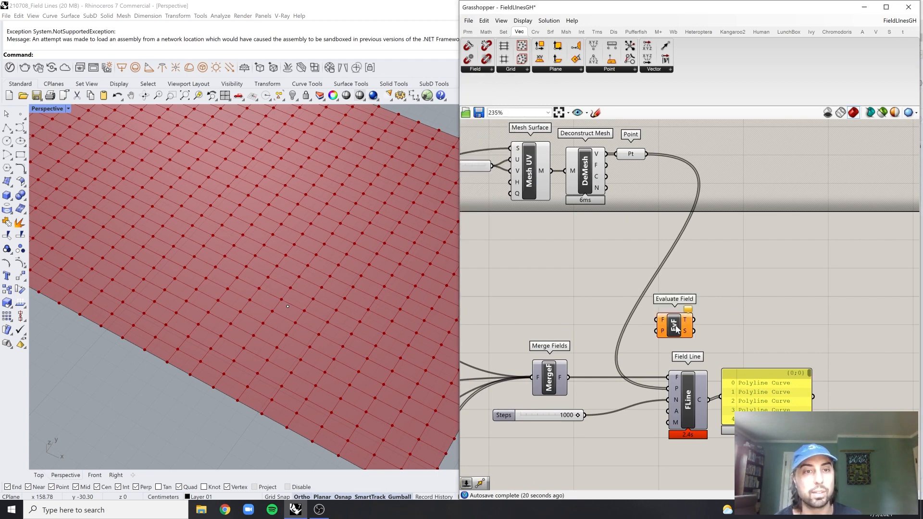
{"action": "left_click_drag", "start_coordinate": [685, 332], "coordinate": [689, 336]}
{"action": "left_click", "coordinate": [633, 291]}
Connect the Merge Fields output to Evaluate Field's F input and the mesh vertex Point parameter to its P input
{"action": "right_click_drag", "start_coordinate": [621, 278], "coordinate": [643, 300]}
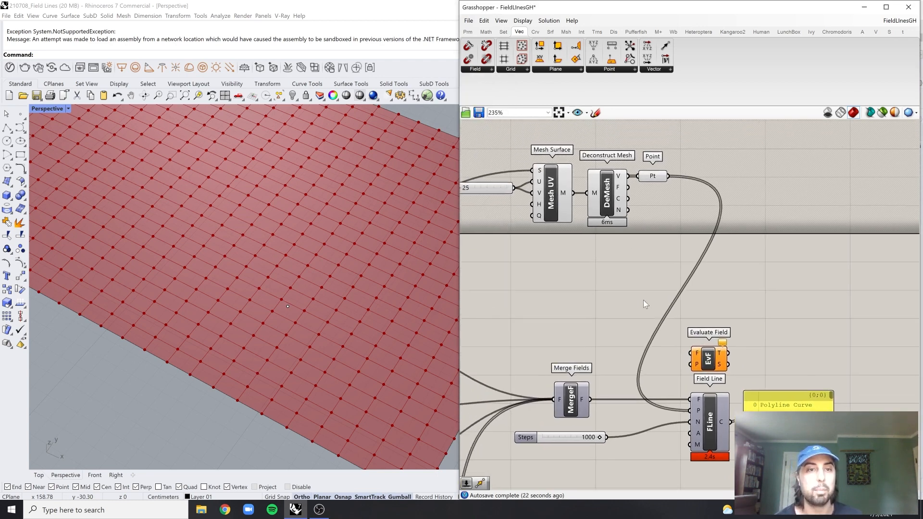
{"action": "scroll", "coordinate": [697, 354], "scroll_direction": "down", "scroll_amount": 1}
{"action": "scroll", "coordinate": [648, 356], "scroll_direction": "up", "scroll_amount": 1}
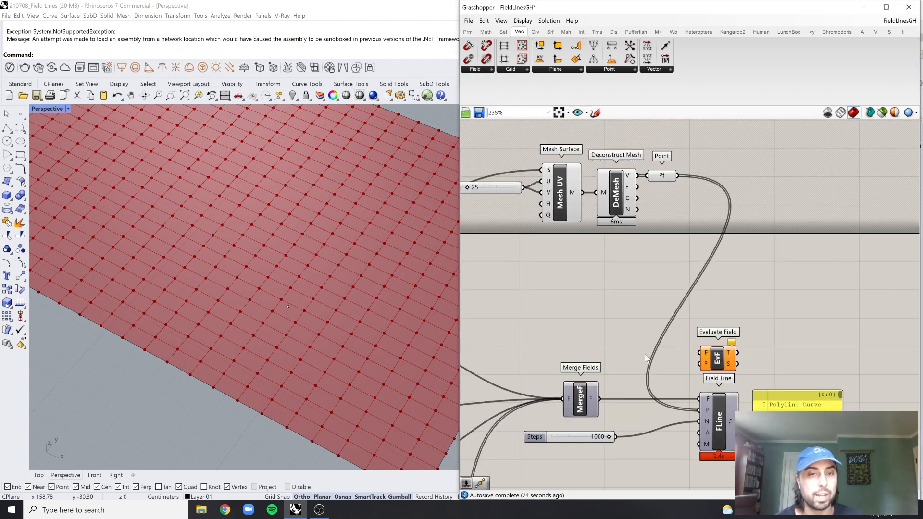
{"action": "left_click_drag", "start_coordinate": [604, 406], "coordinate": [700, 353]}
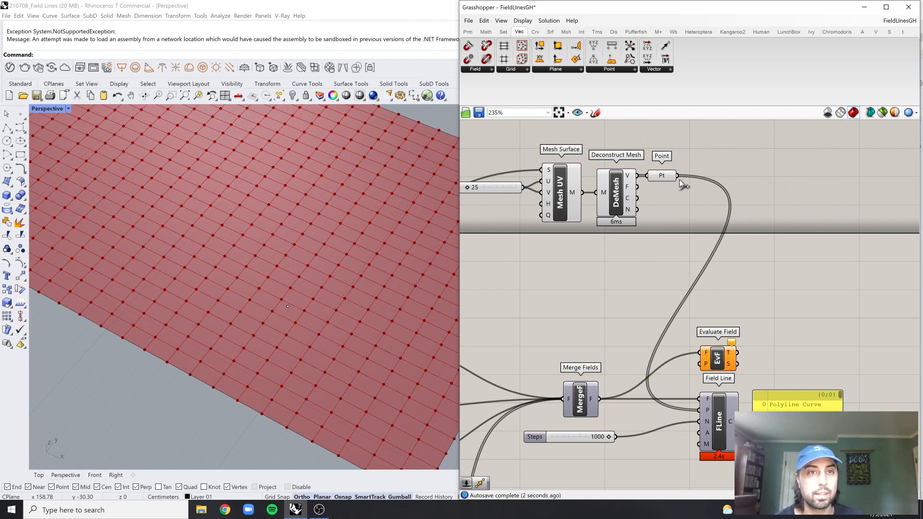
{"action": "left_click_drag", "start_coordinate": [678, 176], "coordinate": [703, 366]}
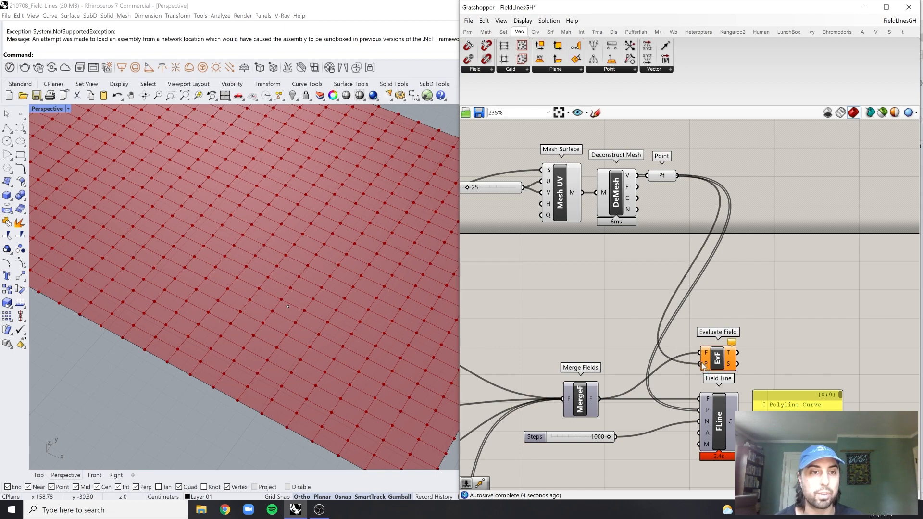
Add a Vector parameter, connect Evaluate Field's T output to it, and place it directly beside that component
{"action": "left_click", "coordinate": [703, 366]}
{"action": "scroll", "coordinate": [707, 355], "scroll_direction": "up", "scroll_amount": 2}
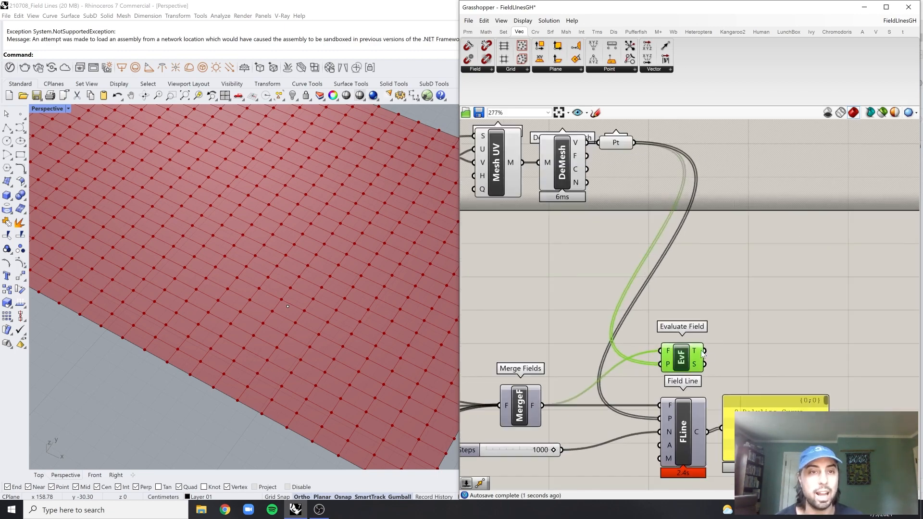
{"action": "mouse_move", "coordinate": [696, 354]}
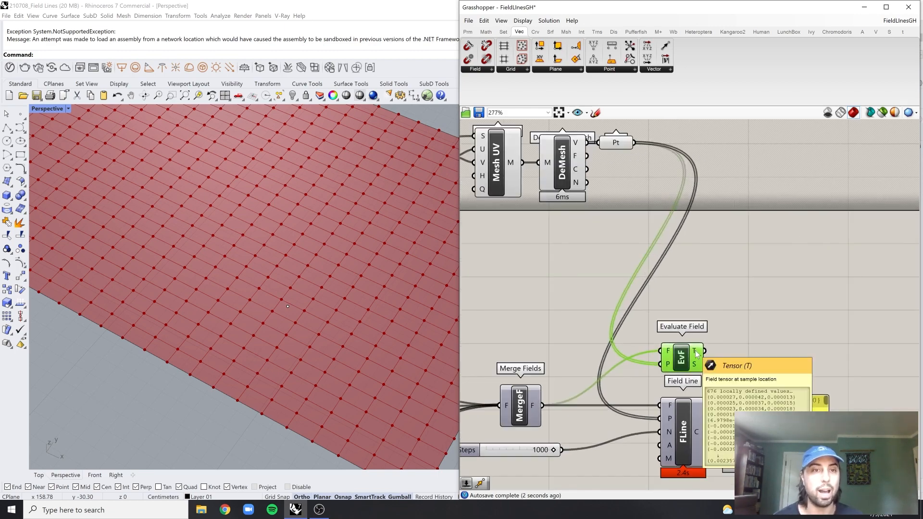
{"action": "double_click", "coordinate": [778, 337]}
{"action": "type", "text": "ve"}
{"action": "left_click", "coordinate": [765, 290]}
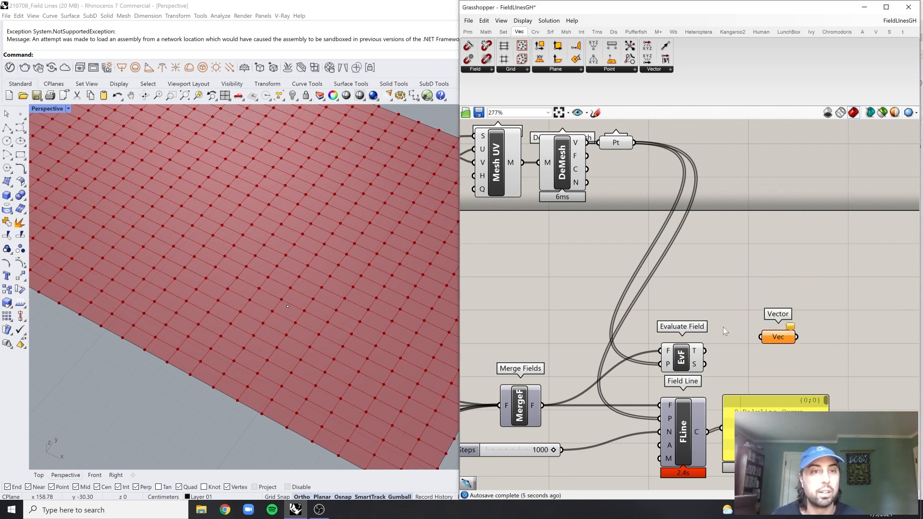
{"action": "left_click_drag", "start_coordinate": [763, 338], "coordinate": [710, 351]}
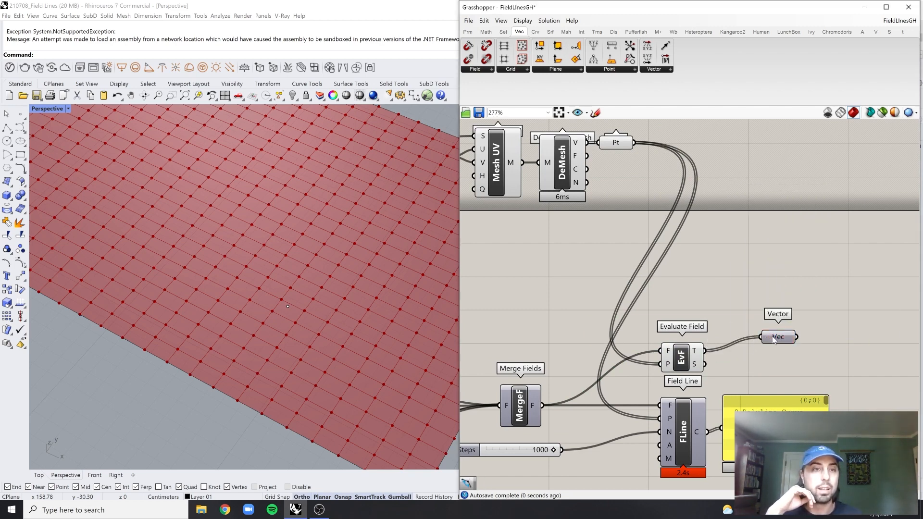
{"action": "left_click_drag", "start_coordinate": [779, 337], "coordinate": [744, 351]}
{"action": "mouse_move", "coordinate": [695, 370]}
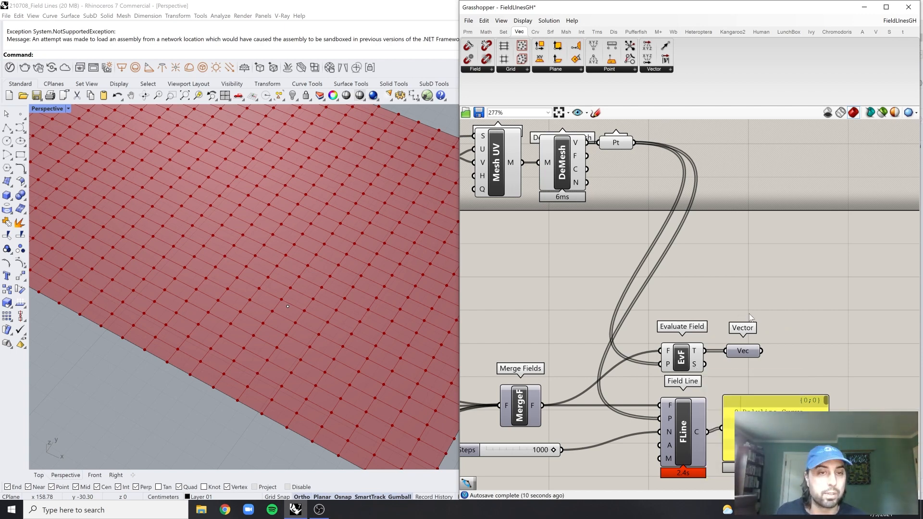
Add a Move component and position it in the upper group, beyond the mesh vertex Point parameter
{"action": "scroll", "coordinate": [710, 320], "scroll_direction": "down", "scroll_amount": 2}
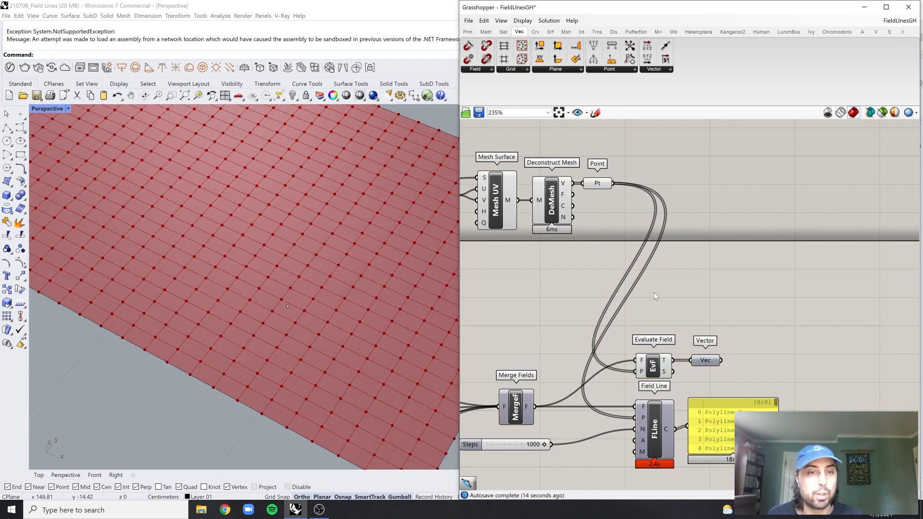
{"action": "double_click", "coordinate": [709, 268]}
{"action": "type", "text": "move"}
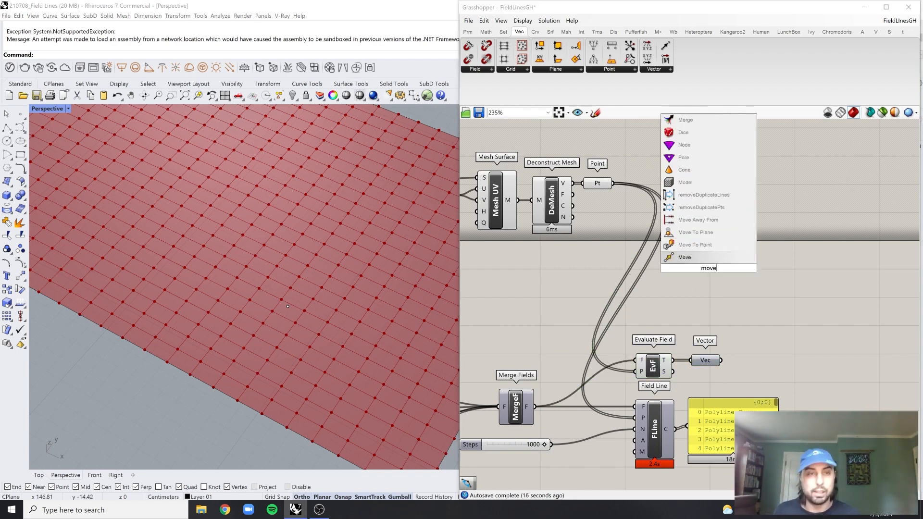
{"action": "key", "text": "Return"}
{"action": "left_click_drag", "start_coordinate": [709, 269], "coordinate": [761, 193]}
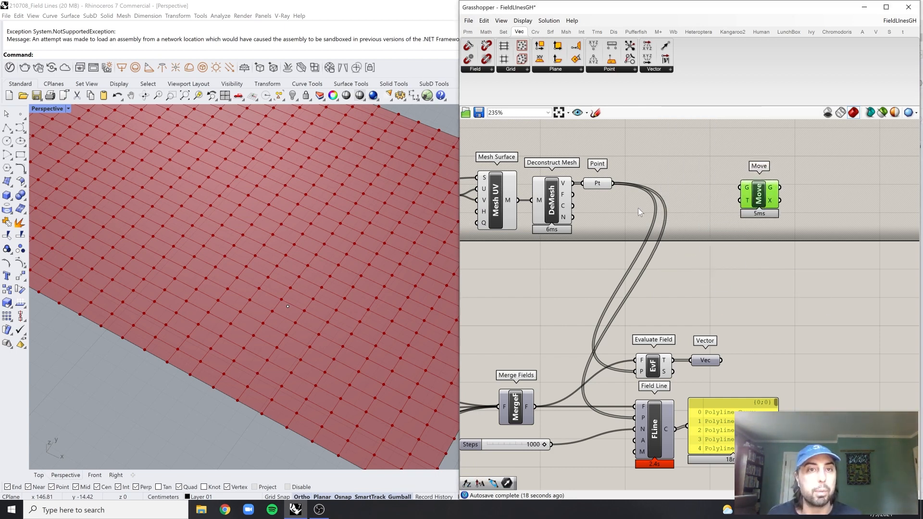
Connect the mesh vertex Point parameter to Move's G input and the Vector parameter to its T input, aligning Move with Point
{"action": "right_click_drag", "start_coordinate": [638, 207], "coordinate": [611, 219]}
{"action": "left_click", "coordinate": [588, 204]}
{"action": "left_click", "coordinate": [572, 196]}
{"action": "left_click", "coordinate": [613, 180]}
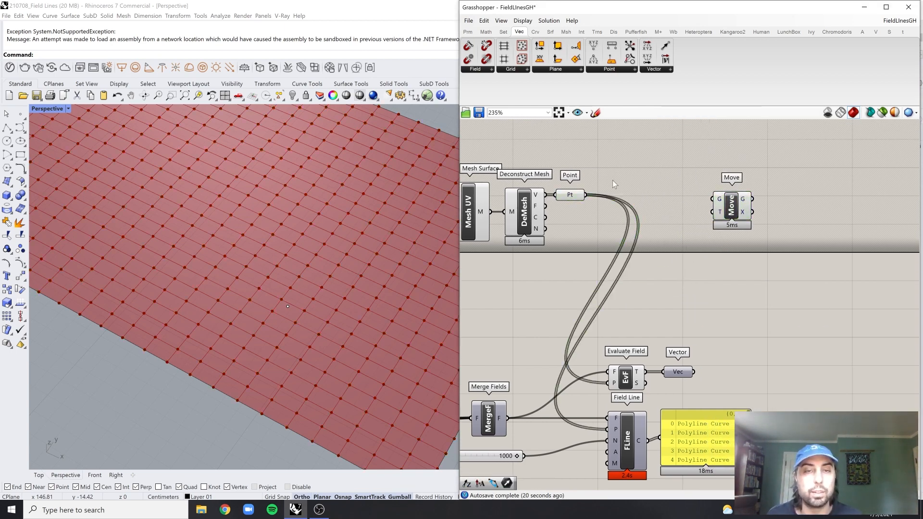
{"action": "left_click_drag", "start_coordinate": [586, 195], "coordinate": [741, 209]}
{"action": "left_click", "coordinate": [736, 212]}
{"action": "left_click", "coordinate": [726, 258]}
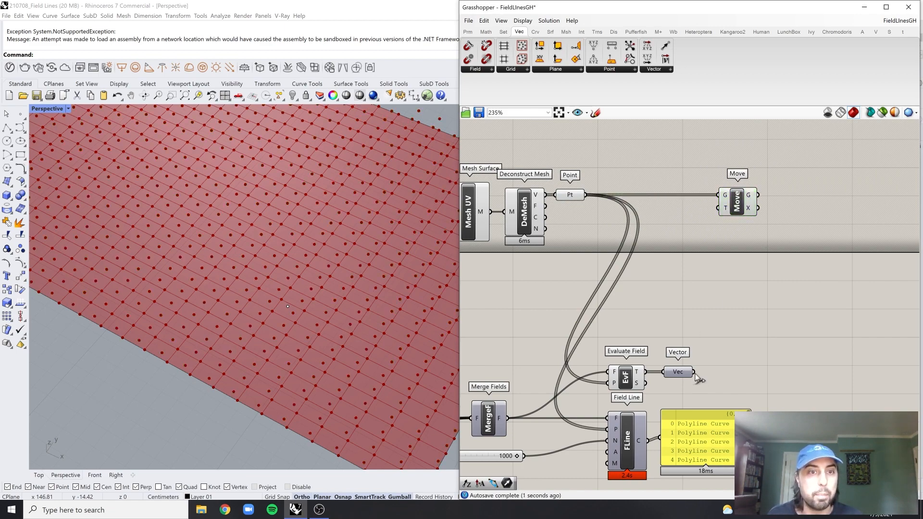
{"action": "left_click_drag", "start_coordinate": [695, 372], "coordinate": [724, 211]}
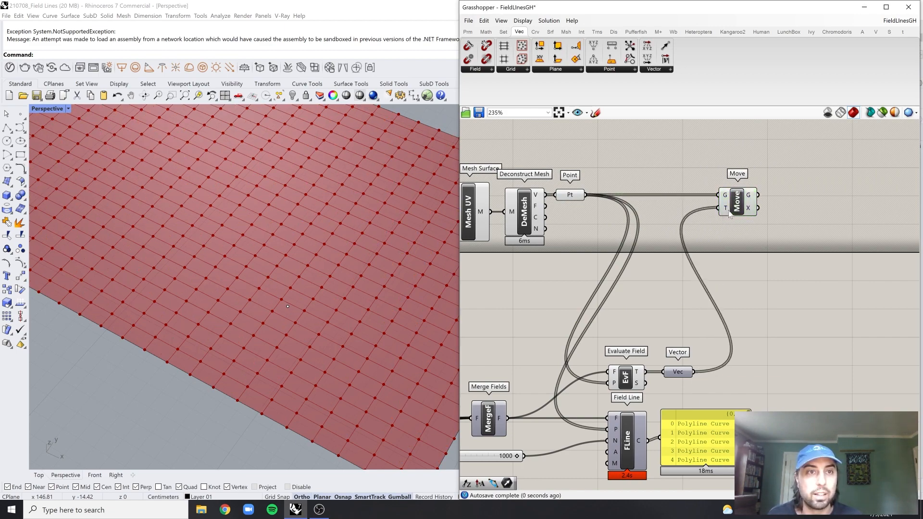
{"action": "left_click", "coordinate": [737, 204]}
Turn off the preview of the Evaluate Field component
{"action": "left_click_drag", "start_coordinate": [604, 405], "coordinate": [672, 305]}
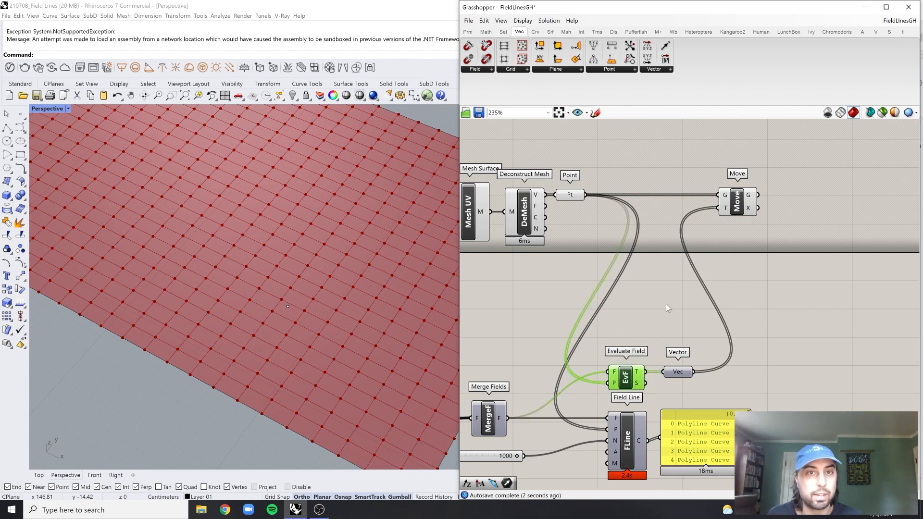
{"action": "middle_click", "coordinate": [668, 302]}
{"action": "left_click", "coordinate": [689, 276]}
{"action": "left_click", "coordinate": [718, 278]}
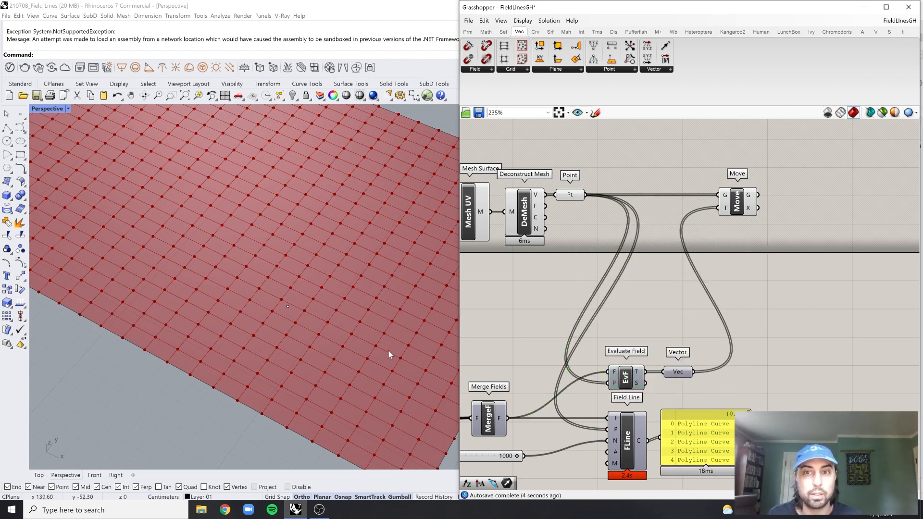
Compare the original mesh vertices with the moved points up close in the Perspective and Top viewports
{"action": "left_click", "coordinate": [730, 205]}
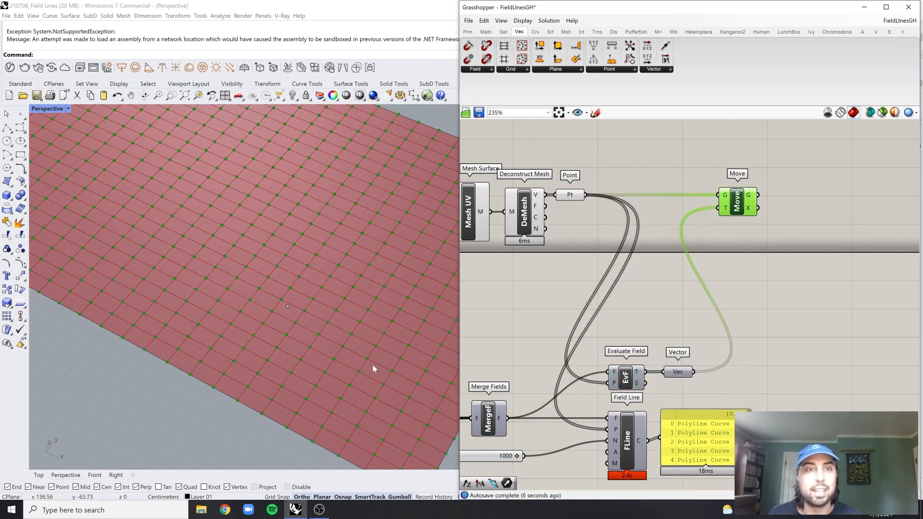
{"action": "scroll", "coordinate": [269, 408], "scroll_direction": "up", "scroll_amount": 6}
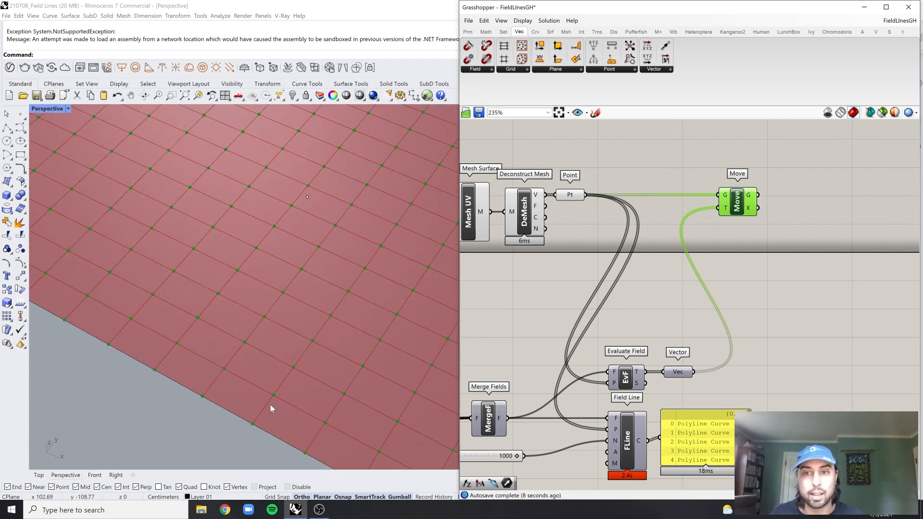
{"action": "scroll", "coordinate": [271, 380], "scroll_direction": "up", "scroll_amount": 4}
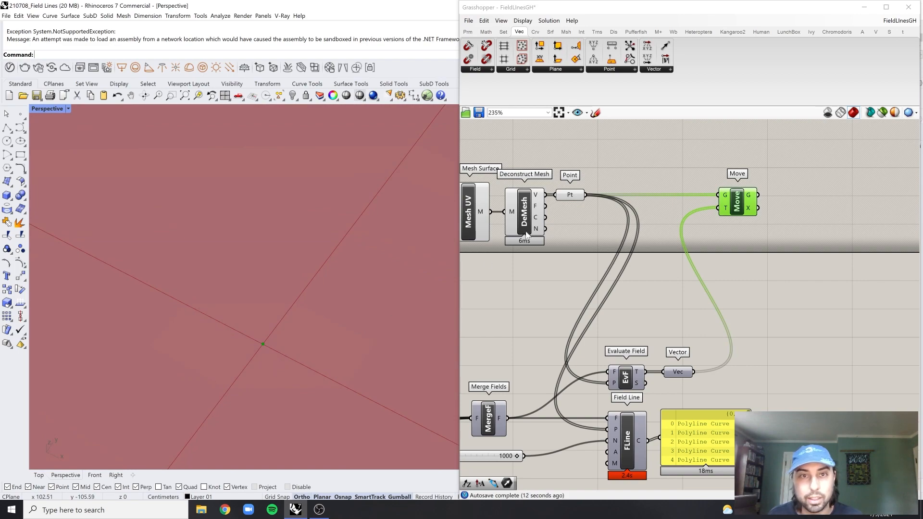
{"action": "left_click", "coordinate": [576, 194]}
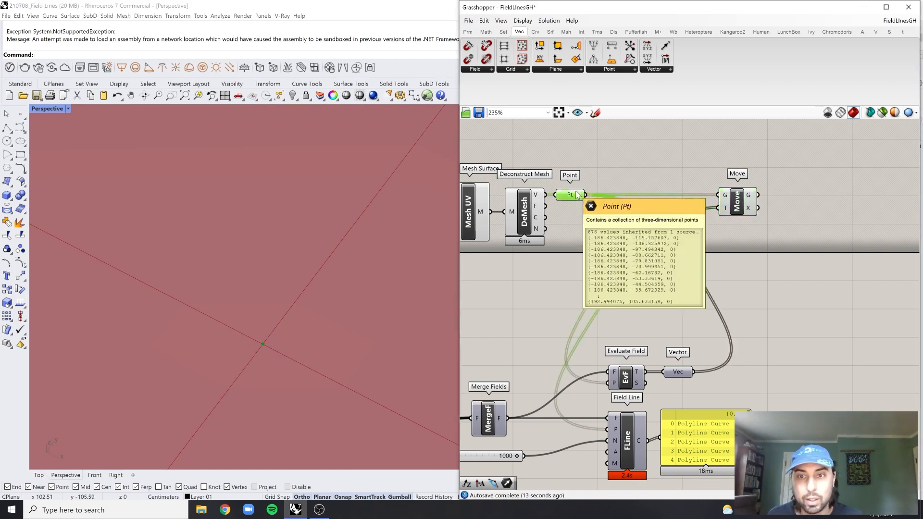
{"action": "left_click", "coordinate": [731, 200], "text": "shift"}
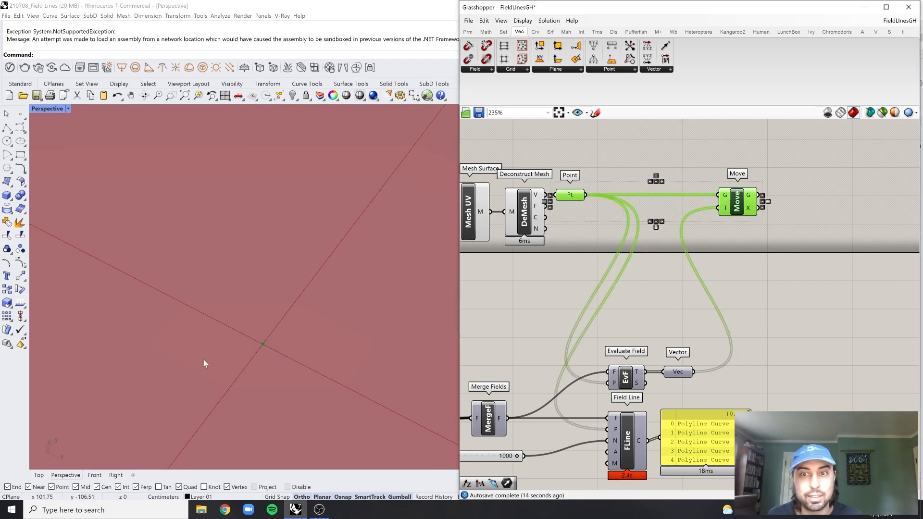
{"action": "left_click", "coordinate": [39, 475]}
{"action": "scroll", "coordinate": [237, 346], "scroll_direction": "up", "scroll_amount": 5}
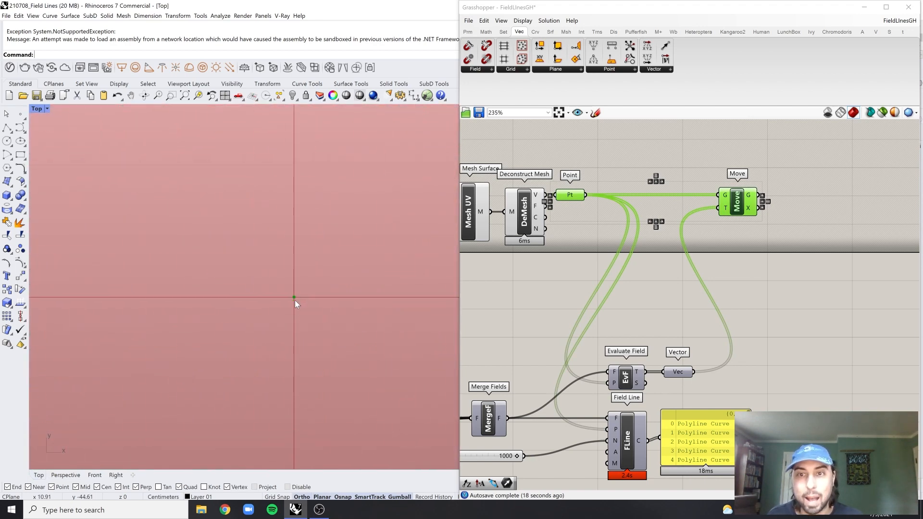
{"action": "scroll", "coordinate": [298, 292], "scroll_direction": "up", "scroll_amount": 5}
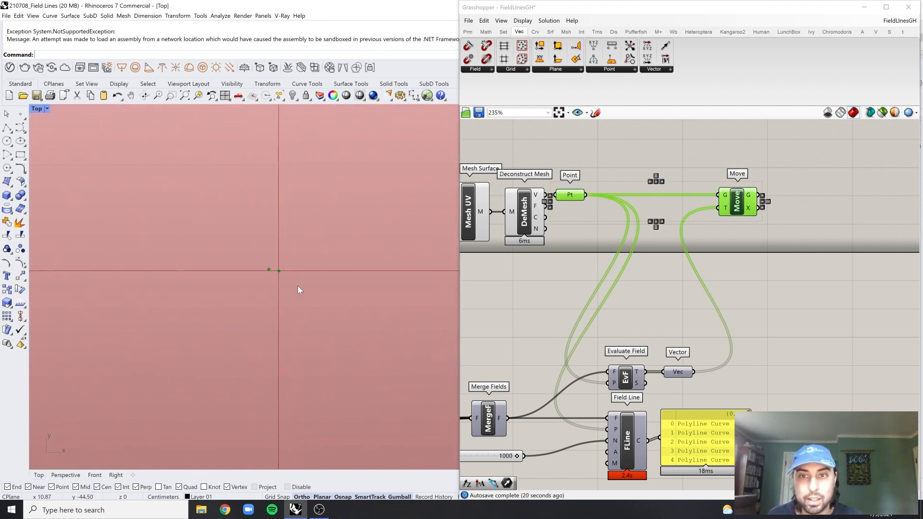
{"action": "left_click", "coordinate": [672, 153]}
{"action": "left_click", "coordinate": [568, 198]}
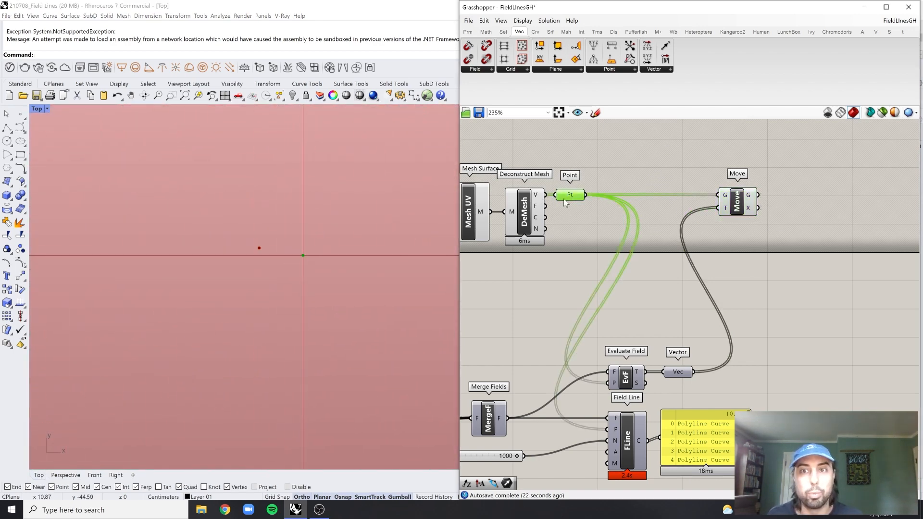
{"action": "left_click", "coordinate": [734, 204]}
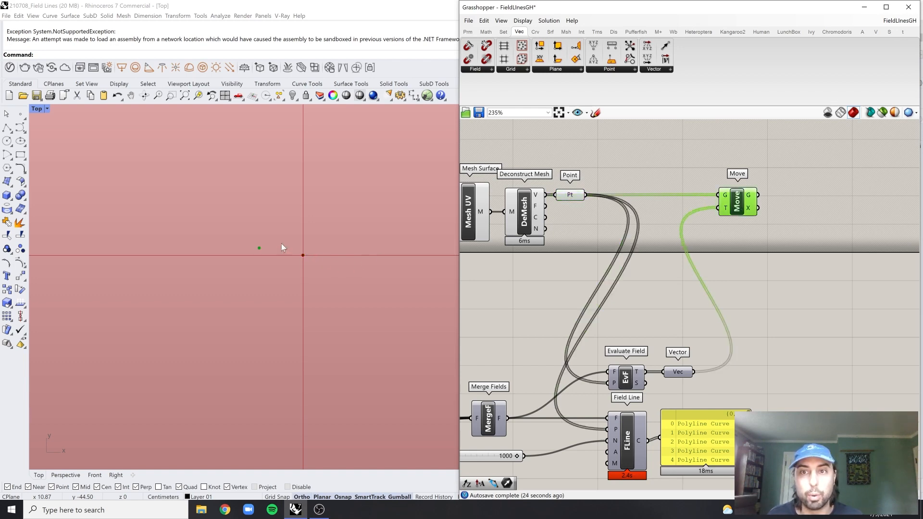
{"action": "left_click", "coordinate": [665, 284]}
Add an Amplitude component and connect the Vector parameter to its V input
{"action": "right_click_drag", "start_coordinate": [687, 271], "coordinate": [645, 275]}
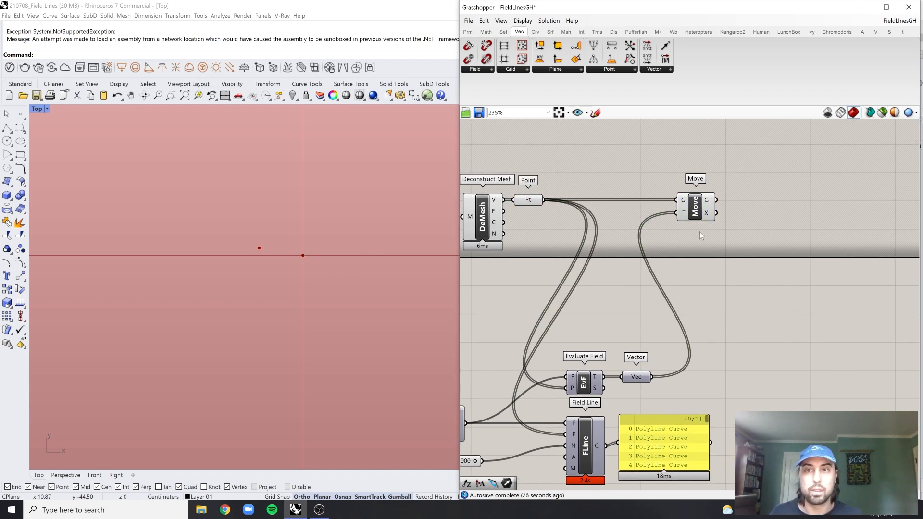
{"action": "double_click", "coordinate": [755, 363]}
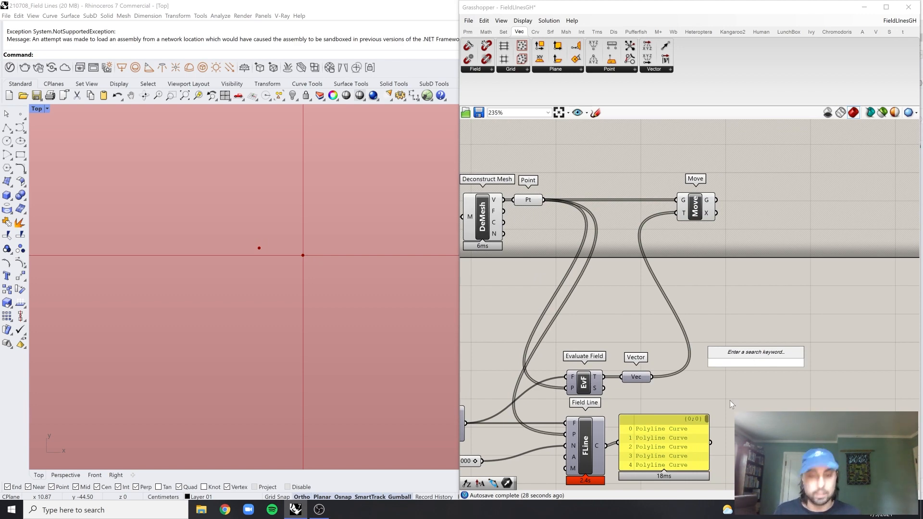
{"action": "type", "text": "am"}
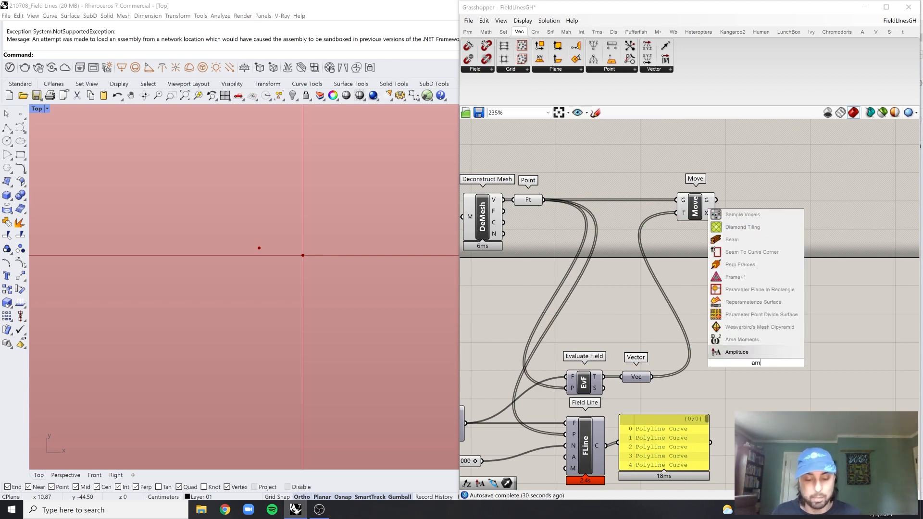
{"action": "key", "text": "Return"}
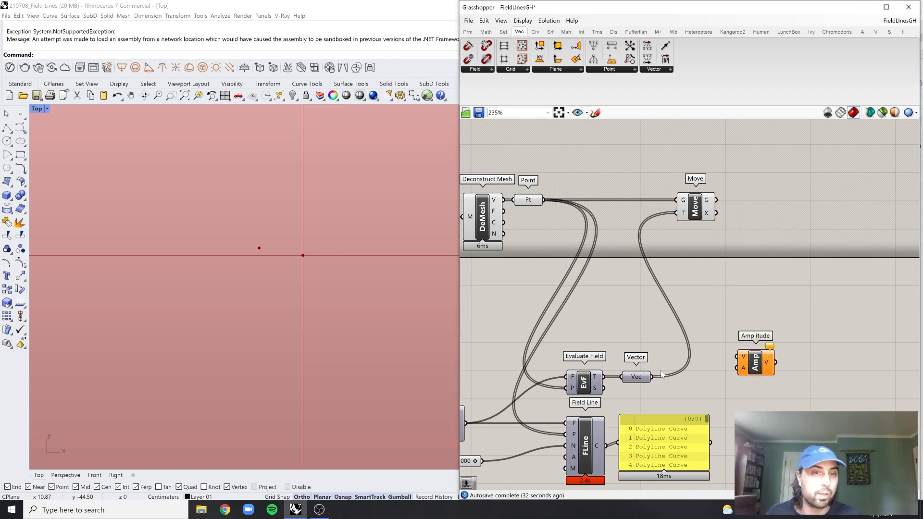
{"action": "left_click_drag", "start_coordinate": [653, 378], "coordinate": [737, 385]}
{"action": "scroll", "coordinate": [773, 404], "scroll_direction": "up", "scroll_amount": 3}
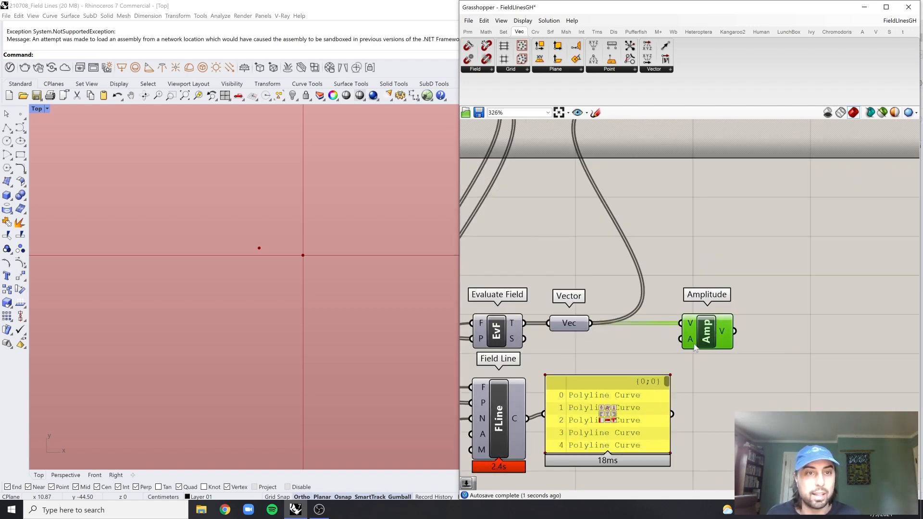
Add a number slider with value 10 for Amplitude's A input and connect Amplitude's output to Move's T input, replacing the Vector connection
{"action": "left_click", "coordinate": [784, 380]}
{"action": "double_click", "coordinate": [782, 379]}
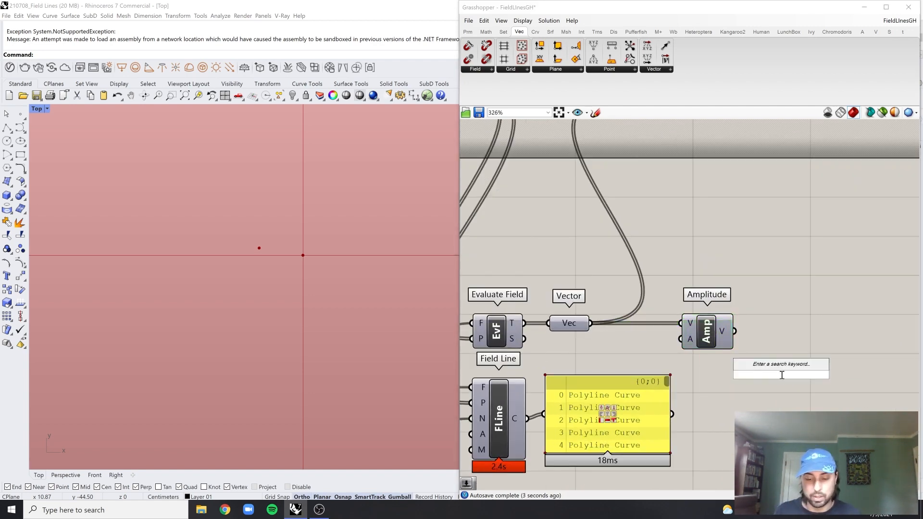
{"action": "type", "text": "slider"}
{"action": "key", "text": "Return"}
{"action": "left_click_drag", "start_coordinate": [712, 339], "coordinate": [815, 336]}
{"action": "left_click_drag", "start_coordinate": [793, 378], "coordinate": [643, 203]}
{"action": "left_click", "coordinate": [794, 339]}
{"action": "scroll", "coordinate": [783, 344], "scroll_direction": "down", "scroll_amount": 3}
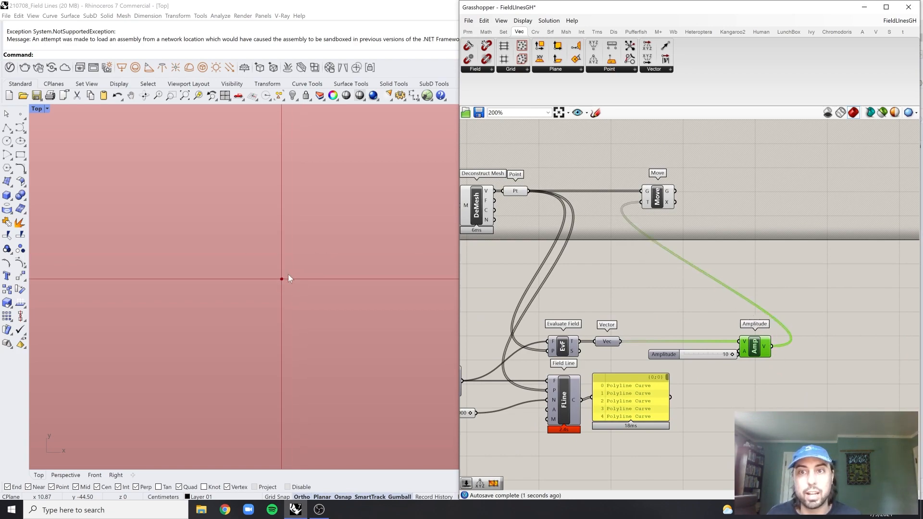
Check the displaced points across the whole mesh in the Top viewport and set the Amplitude slider to 9
{"action": "scroll", "coordinate": [293, 281], "scroll_direction": "down", "scroll_amount": 8}
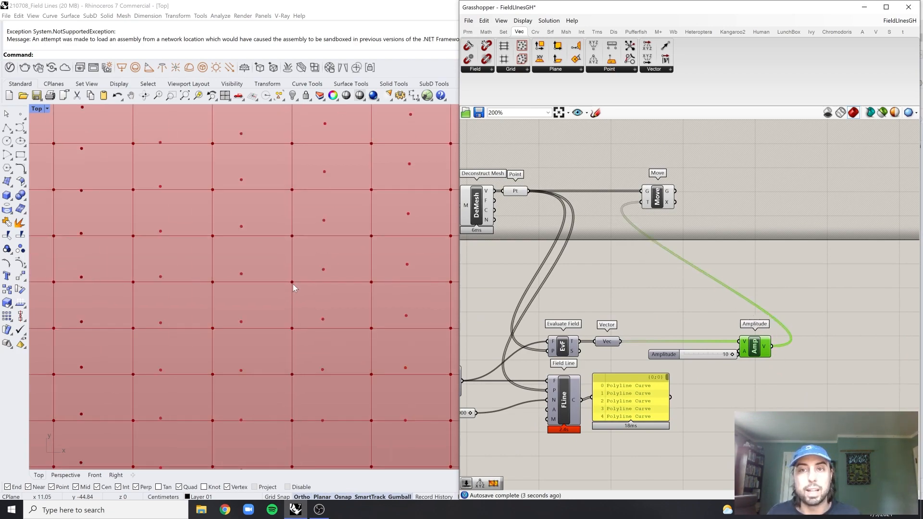
{"action": "right_click_drag", "start_coordinate": [327, 264], "coordinate": [287, 305]}
{"action": "scroll", "coordinate": [723, 344], "scroll_direction": "up", "scroll_amount": 3}
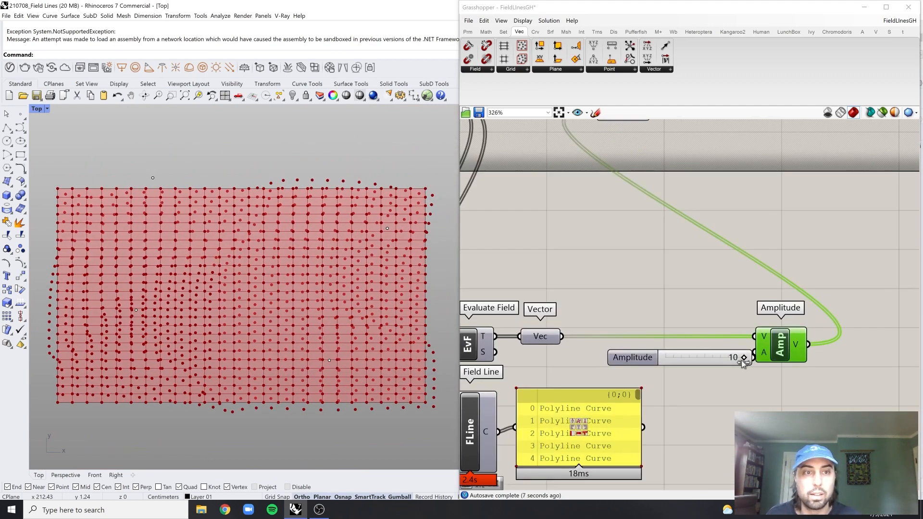
{"action": "mouse_move", "coordinate": [742, 360]}
{"action": "left_mouse_down"}
{"action": "mouse_move", "coordinate": [686, 369]}
{"action": "mouse_move", "coordinate": [751, 361]}
{"action": "mouse_move", "coordinate": [671, 366]}
{"action": "mouse_move", "coordinate": [748, 361]}
{"action": "mouse_move", "coordinate": [680, 366]}
{"action": "mouse_move", "coordinate": [734, 360]}
{"action": "mouse_move", "coordinate": [688, 365]}
{"action": "mouse_move", "coordinate": [730, 366]}
{"action": "left_mouse_up"}
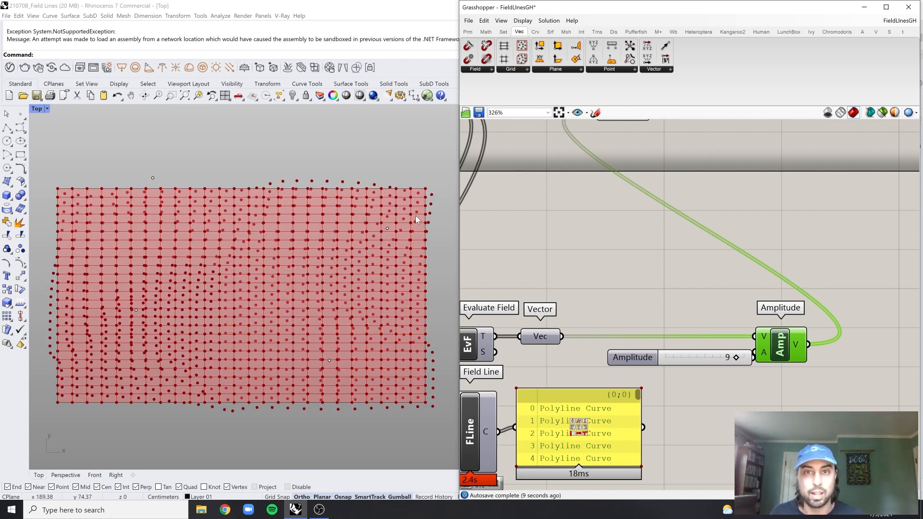
Highlight the Deconstruct Mesh vertices to compare them with the moved points in the Top viewport
{"action": "scroll", "coordinate": [685, 308], "scroll_direction": "down", "scroll_amount": 5}
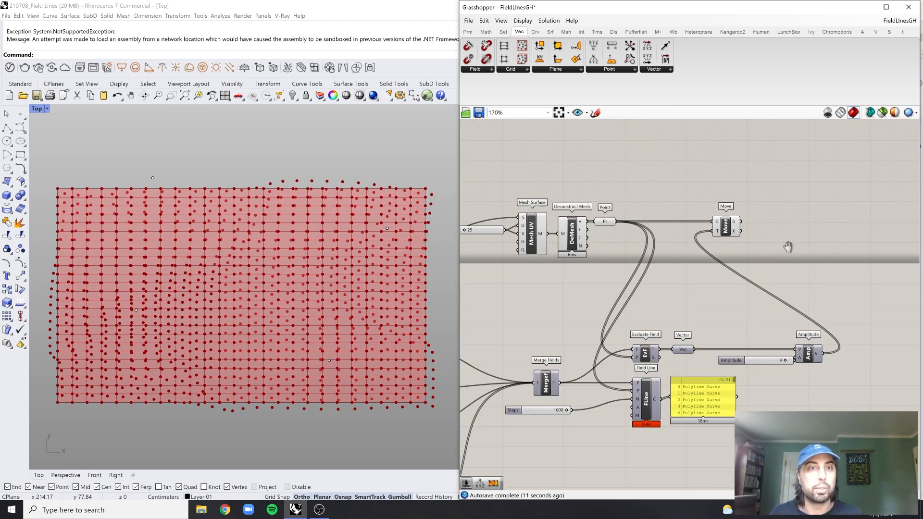
{"action": "right_click_drag", "start_coordinate": [788, 247], "coordinate": [768, 272]}
{"action": "scroll", "coordinate": [552, 266], "scroll_direction": "up", "scroll_amount": 2}
{"action": "left_click", "coordinate": [552, 265]}
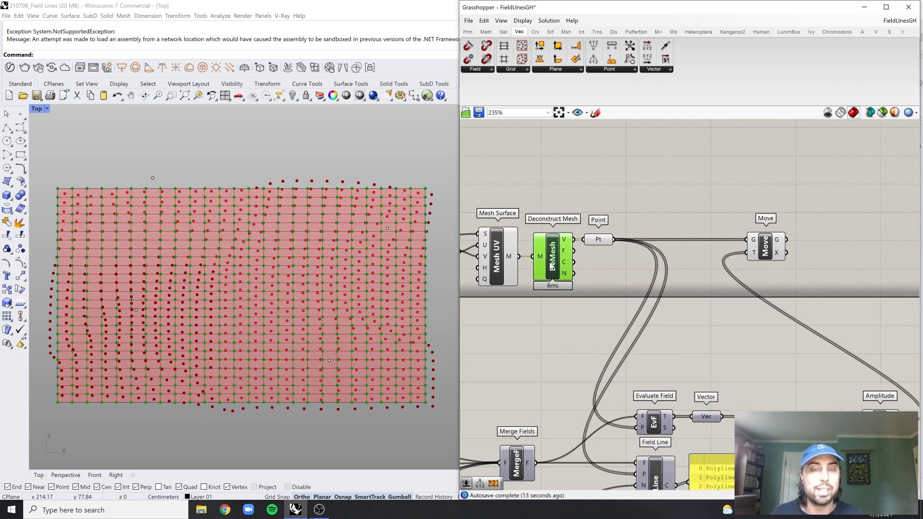
{"action": "left_click", "coordinate": [597, 202]}
{"action": "right_click_drag", "start_coordinate": [596, 203], "coordinate": [584, 202]}
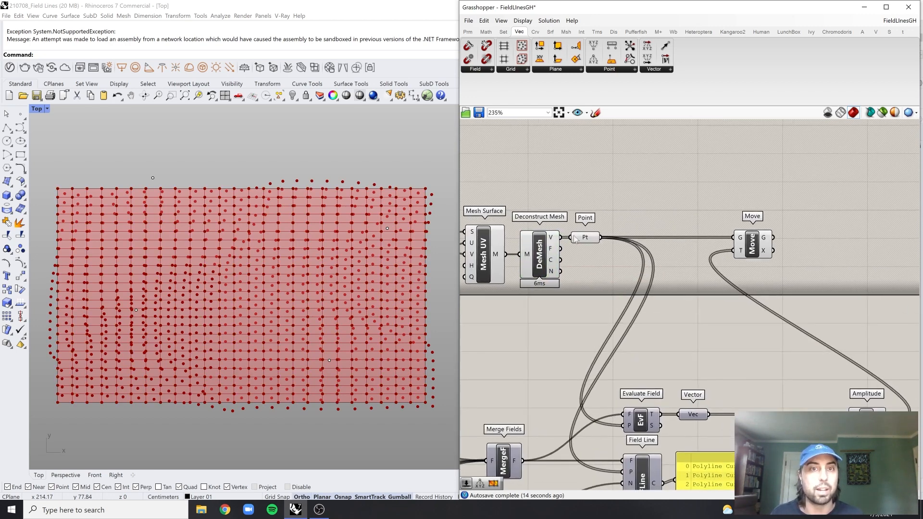
Add a Construct Mesh component and place it beside the Move component
{"action": "double_click", "coordinate": [851, 266]}
{"action": "type", "text": "con"}
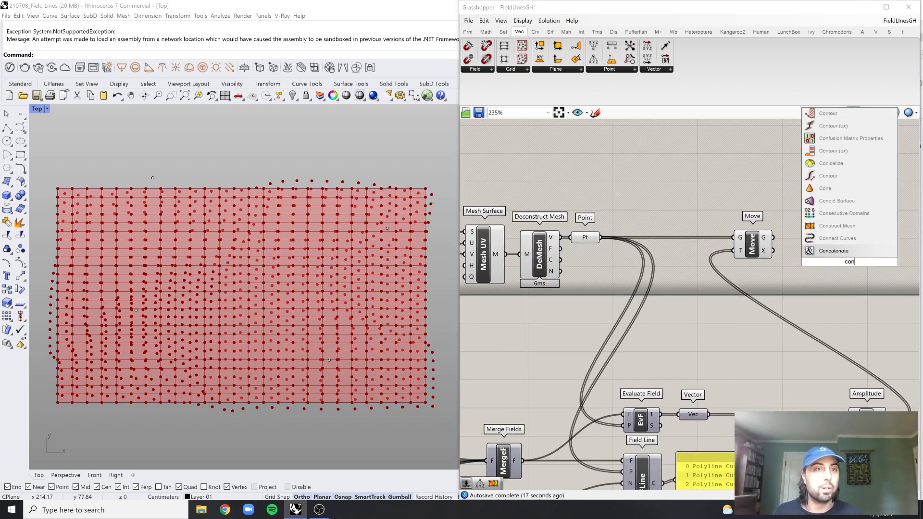
{"action": "key", "text": "Up"}
{"action": "key", "text": "Up"}
{"action": "key", "text": "Return"}
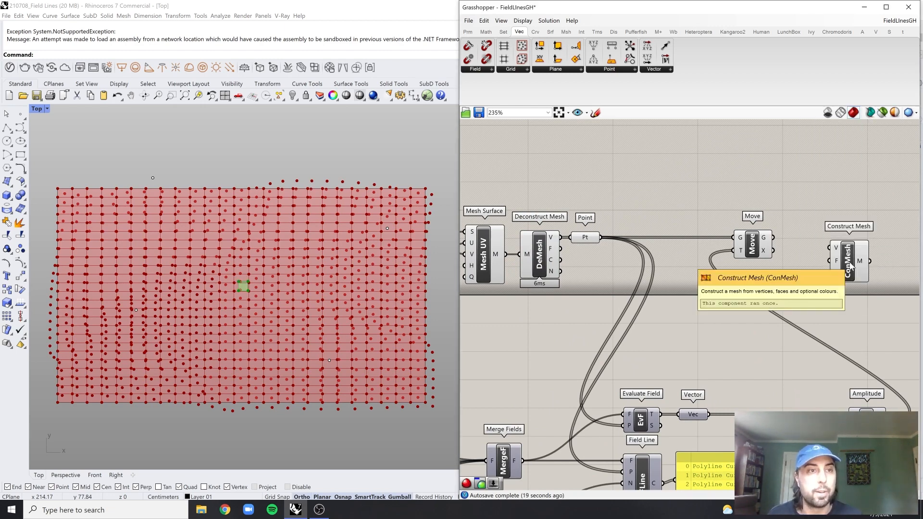
{"action": "left_click_drag", "start_coordinate": [850, 263], "coordinate": [848, 238]}
Connect Move's G output to Construct Mesh's V input and Deconstruct Mesh's F output to its F input
{"action": "left_click", "coordinate": [739, 173]}
{"action": "right_click_drag", "start_coordinate": [713, 204], "coordinate": [724, 211]}
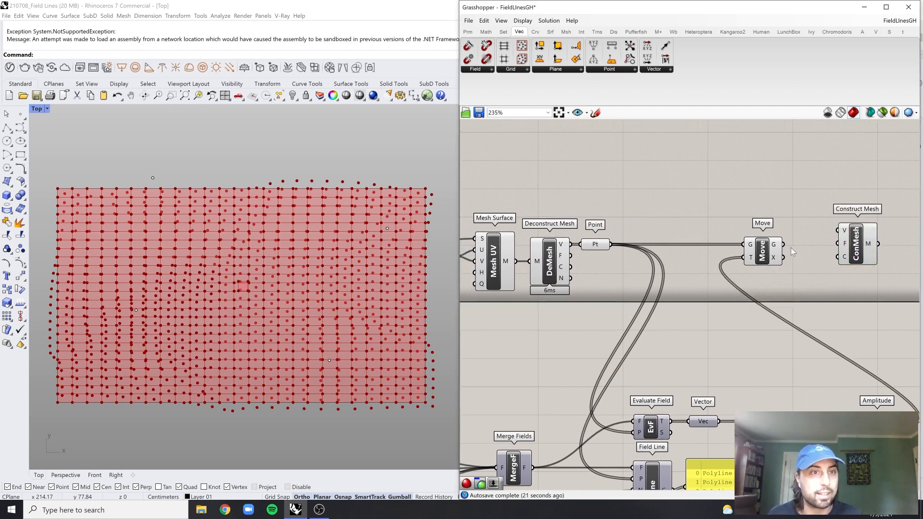
{"action": "left_click_drag", "start_coordinate": [782, 245], "coordinate": [842, 231]}
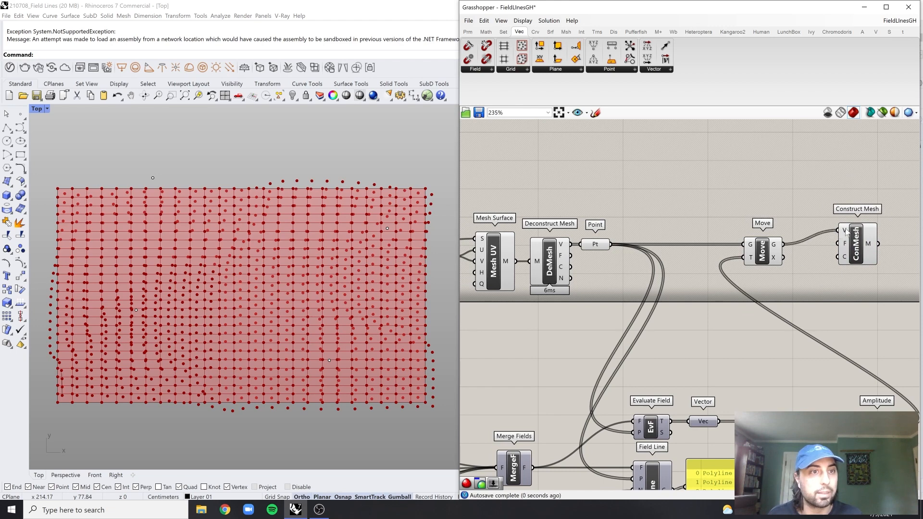
{"action": "left_click", "coordinate": [854, 236]}
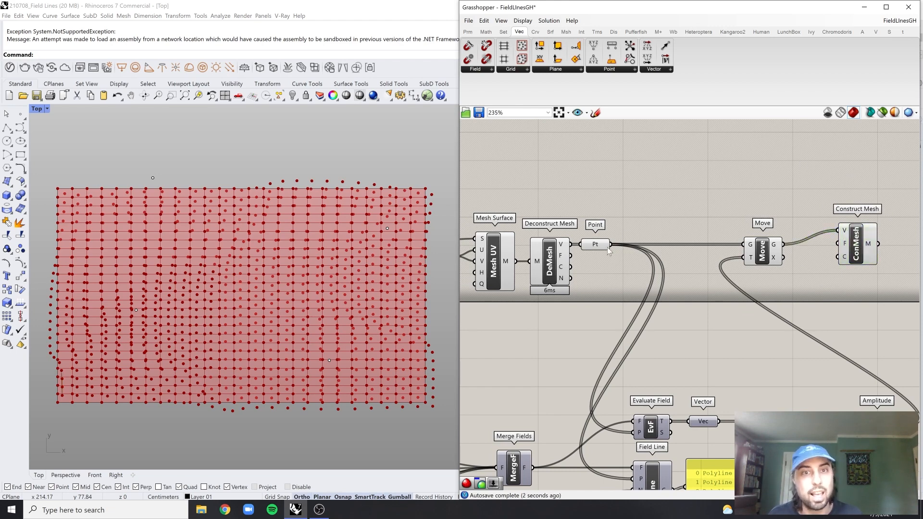
{"action": "left_click_drag", "start_coordinate": [571, 255], "coordinate": [834, 245]}
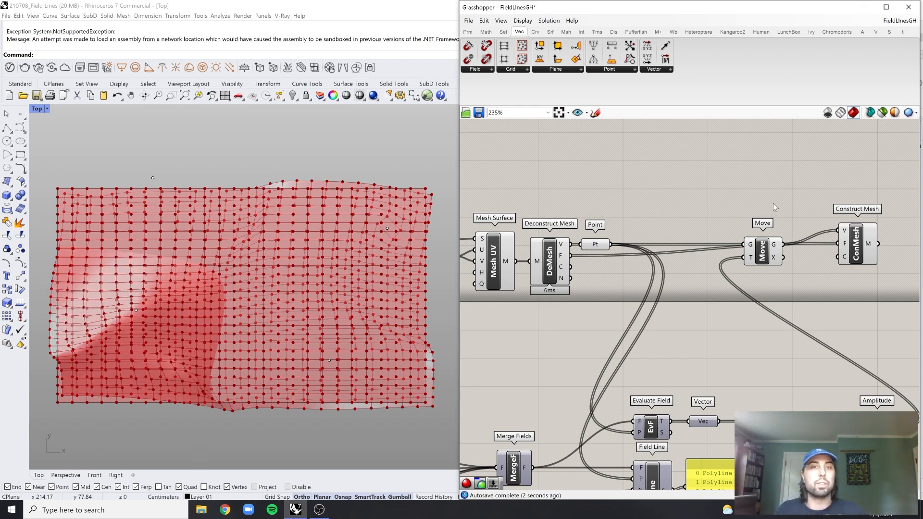
Turn off the preview of the Mesh UV, Deconstruct Mesh, Point and Move components, leaving Construct Mesh visible
{"action": "scroll", "coordinate": [772, 200], "scroll_direction": "down", "scroll_amount": 1}
{"action": "left_click_drag", "start_coordinate": [775, 197], "coordinate": [547, 328]}
{"action": "middle_click", "coordinate": [688, 191]}
{"action": "left_click", "coordinate": [706, 171]}
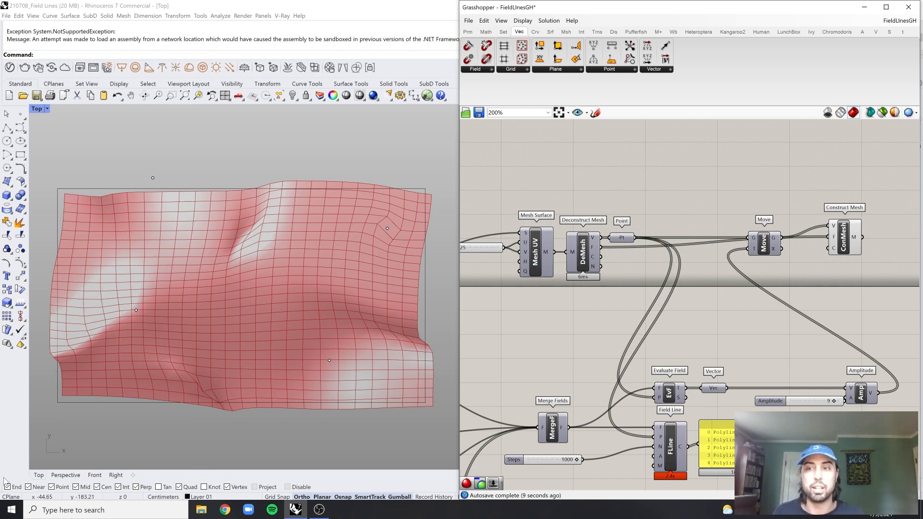
Switch to the Perspective viewport to view the deformed mesh and set the Amplitude slider to 6
{"action": "left_click", "coordinate": [66, 475]}
{"action": "scroll", "coordinate": [233, 326], "scroll_direction": "down", "scroll_amount": 5}
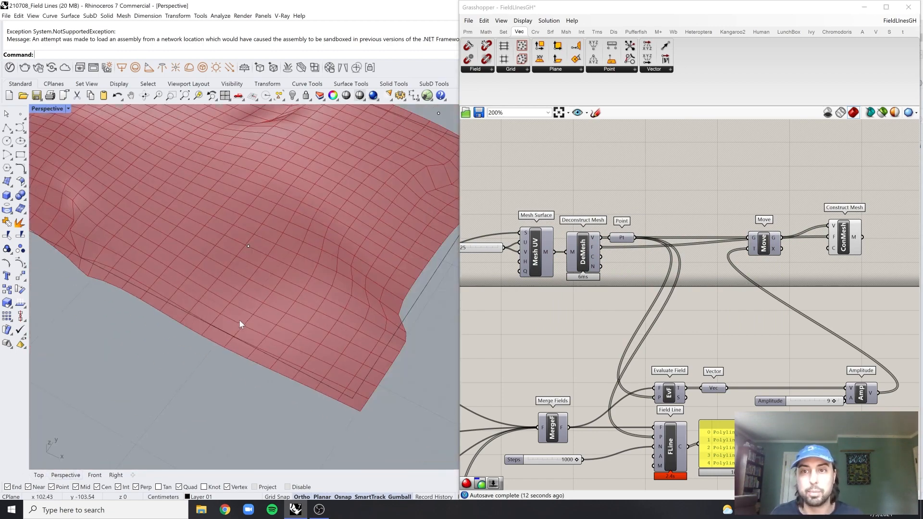
{"action": "scroll", "coordinate": [240, 320], "scroll_direction": "down", "scroll_amount": 3}
{"action": "right_click_drag", "start_coordinate": [255, 269], "coordinate": [307, 217]}
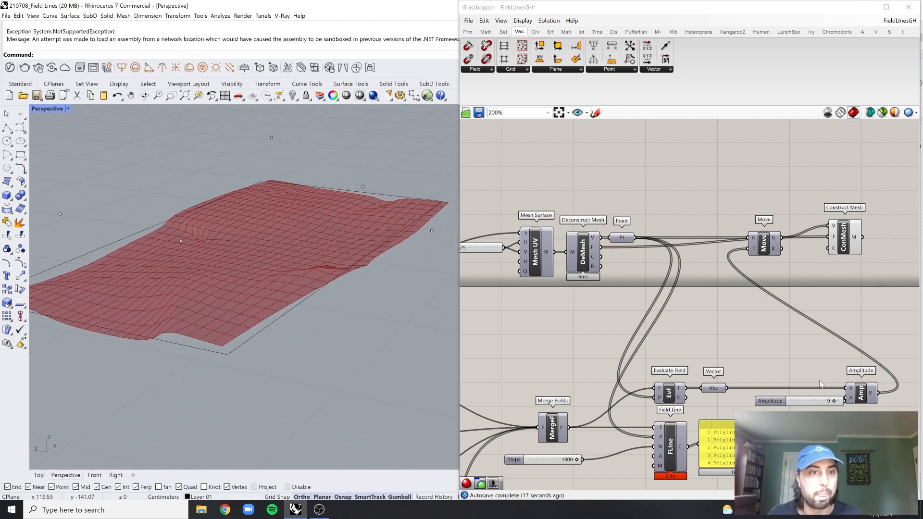
{"action": "scroll", "coordinate": [820, 383], "scroll_direction": "up", "scroll_amount": 4}
{"action": "left_click_drag", "start_coordinate": [757, 369], "coordinate": [725, 362]}
{"action": "double_click", "coordinate": [735, 392]}
{"action": "left_click", "coordinate": [744, 366]}
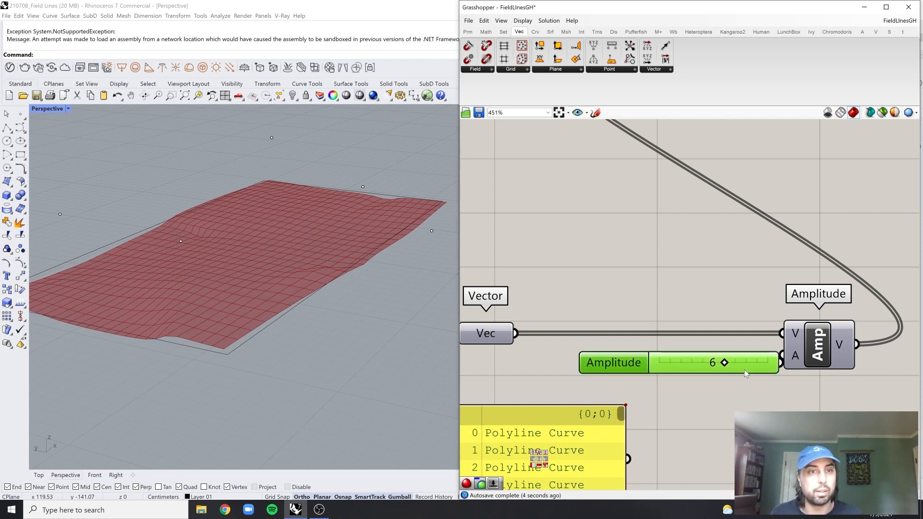
Raise the Amplitude slider's maximum in its settings and set the slider to 20
{"action": "right_click", "coordinate": [745, 369]}
{"action": "left_click", "coordinate": [762, 405]}
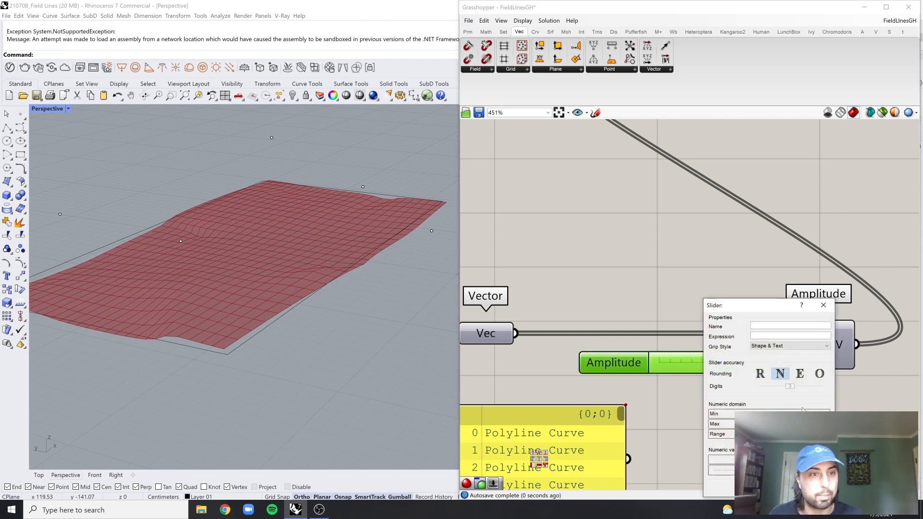
{"action": "double_click", "coordinate": [789, 424]}
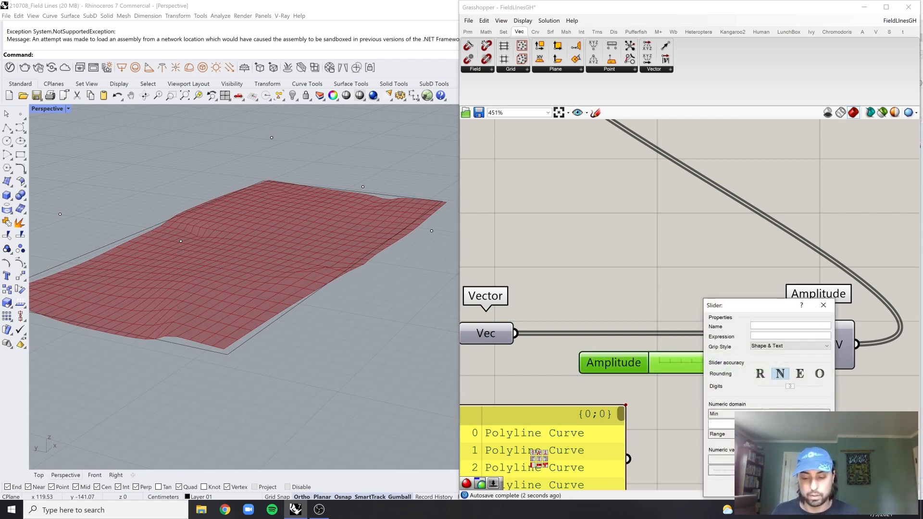
{"action": "key", "text": "Return"}
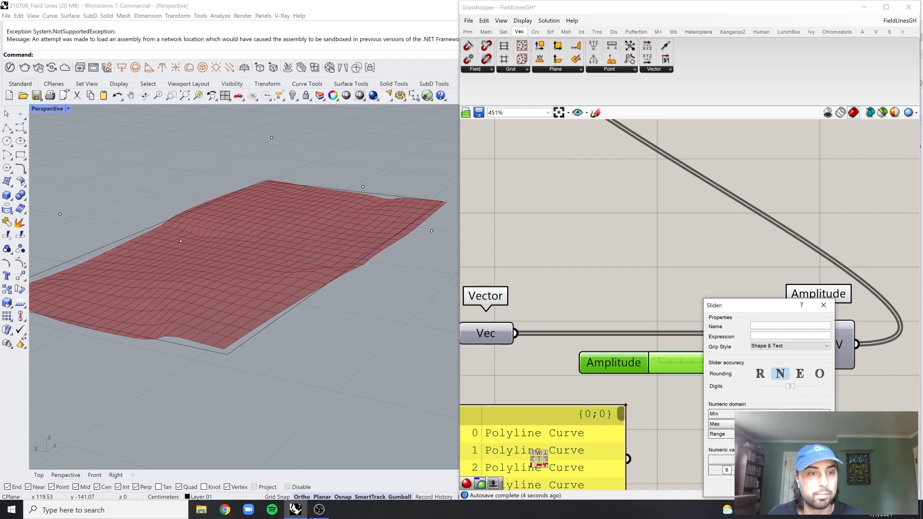
{"action": "left_click", "coordinate": [772, 487]}
{"action": "left_click_drag", "start_coordinate": [672, 364], "coordinate": [703, 364]}
{"action": "right_click_drag", "start_coordinate": [218, 157], "coordinate": [196, 171]}
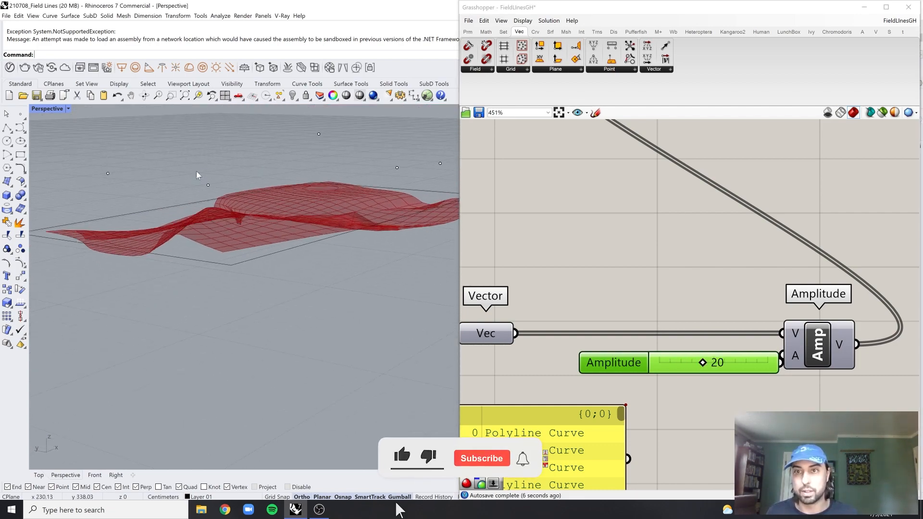
Move one charge point floating above the mesh straight down below it and view the deformation from above
{"action": "left_click", "coordinate": [207, 171]}
{"action": "left_click_drag", "start_coordinate": [207, 171], "coordinate": [215, 283]}
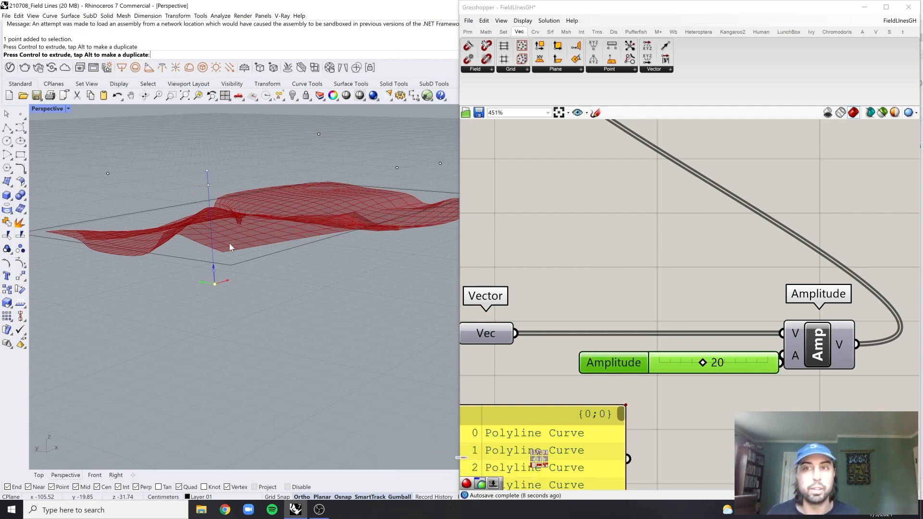
{"action": "mouse_move", "coordinate": [261, 246]}
{"action": "right_mouse_down"}
{"action": "mouse_move", "coordinate": [218, 264]}
{"action": "mouse_move", "coordinate": [233, 231]}
{"action": "mouse_move", "coordinate": [206, 264]}
{"action": "mouse_move", "coordinate": [241, 255]}
{"action": "right_mouse_up"}
{"action": "scroll", "coordinate": [671, 241], "scroll_direction": "down", "scroll_amount": 1}
{"action": "right_click_drag", "start_coordinate": [339, 219], "coordinate": [338, 261]}
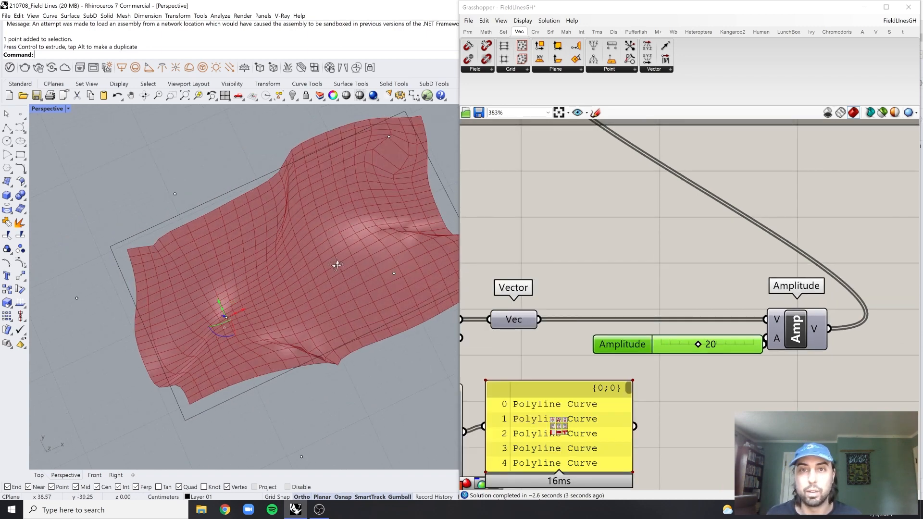
{"action": "scroll", "coordinate": [353, 269], "scroll_direction": "down", "scroll_amount": 2}
{"action": "left_click", "coordinate": [345, 171]}
{"action": "left_click", "coordinate": [361, 181]}
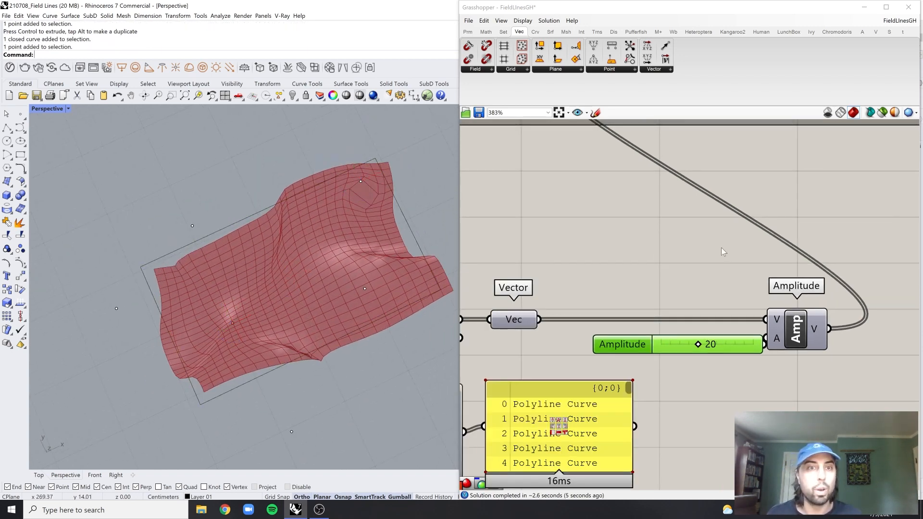
Turn on the preview of all the Point Charge, Line Charge and Spin Force components
{"action": "scroll", "coordinate": [721, 247], "scroll_direction": "down", "scroll_amount": 6}
{"action": "scroll", "coordinate": [666, 235], "scroll_direction": "up", "scroll_amount": 3}
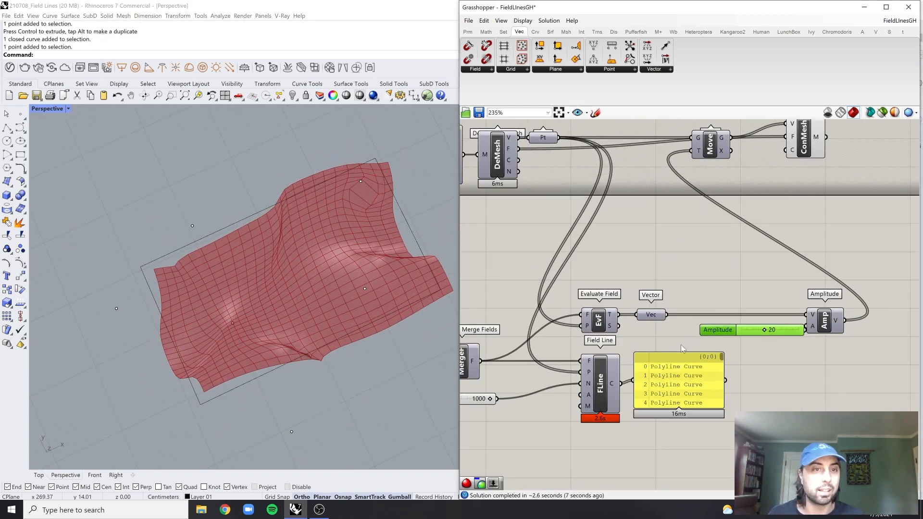
{"action": "left_click_drag", "start_coordinate": [678, 376], "coordinate": [675, 380]}
{"action": "left_click", "coordinate": [820, 382]}
{"action": "right_click_drag", "start_coordinate": [821, 240], "coordinate": [729, 334]}
{"action": "left_click", "coordinate": [721, 234]}
{"action": "left_click", "coordinate": [780, 233]}
{"action": "right_click_drag", "start_coordinate": [404, 322], "coordinate": [344, 335]}
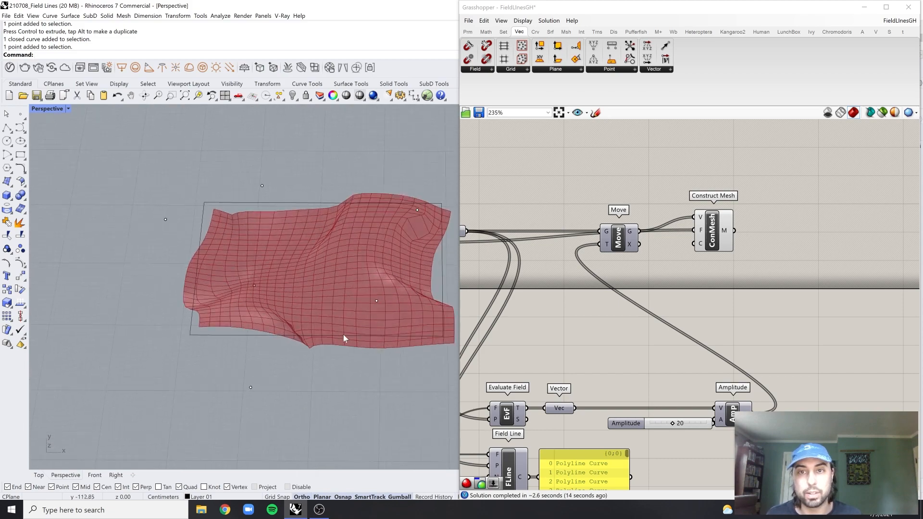
{"action": "scroll", "coordinate": [686, 344], "scroll_direction": "down", "scroll_amount": 4}
{"action": "right_click_drag", "start_coordinate": [686, 345], "coordinate": [809, 257]}
{"action": "scroll", "coordinate": [630, 307], "scroll_direction": "up", "scroll_amount": 2}
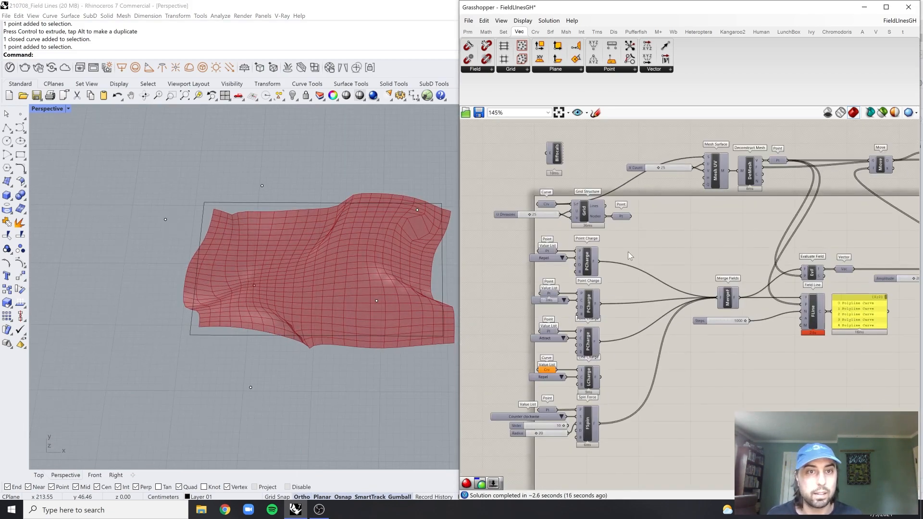
{"action": "left_click_drag", "start_coordinate": [624, 245], "coordinate": [587, 462]}
{"action": "middle_click", "coordinate": [623, 379]}
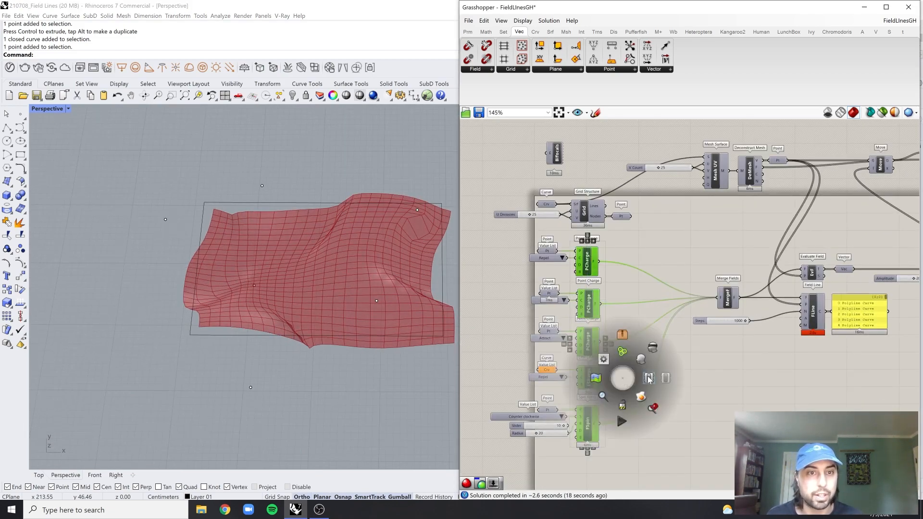
{"action": "left_click", "coordinate": [643, 361]}
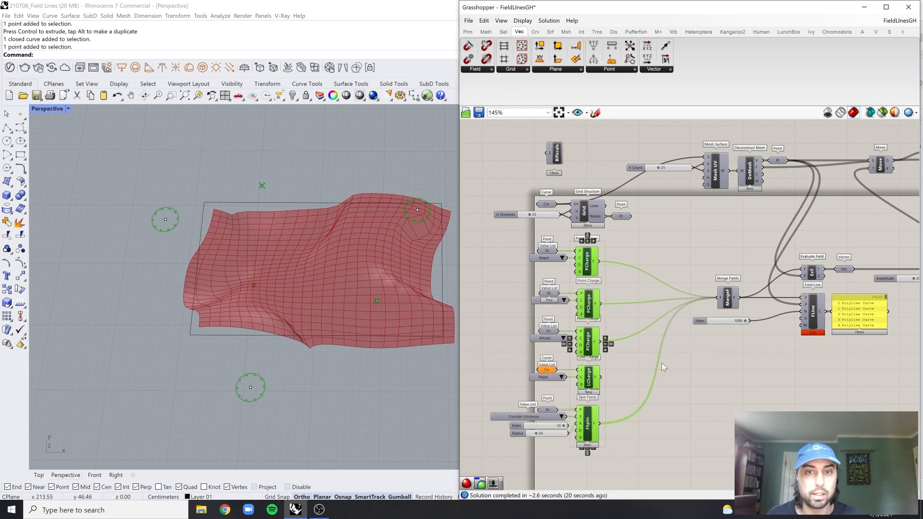
Move the point near the mesh's upper-right corner to the middle of the mesh, then select the lower-right point
{"action": "mouse_move", "coordinate": [363, 287]}
{"action": "right_mouse_down"}
{"action": "mouse_move", "coordinate": [388, 295]}
{"action": "mouse_move", "coordinate": [366, 303]}
{"action": "right_mouse_up"}
{"action": "left_click_drag", "start_coordinate": [362, 189], "coordinate": [424, 273]}
{"action": "right_click_drag", "start_coordinate": [422, 274], "coordinate": [427, 276]}
{"action": "left_click_drag", "start_coordinate": [407, 239], "coordinate": [300, 302]}
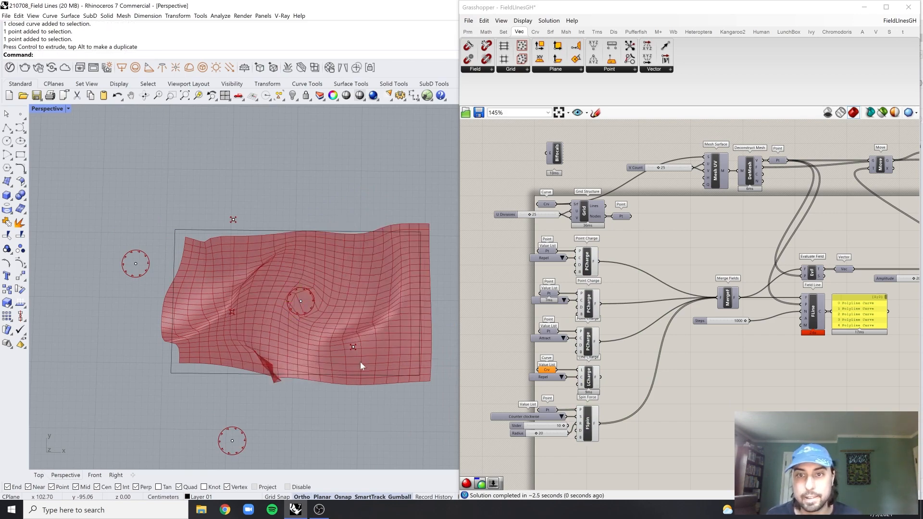
{"action": "left_click", "coordinate": [353, 346]}
{"action": "right_click_drag", "start_coordinate": [368, 342], "coordinate": [446, 298]}
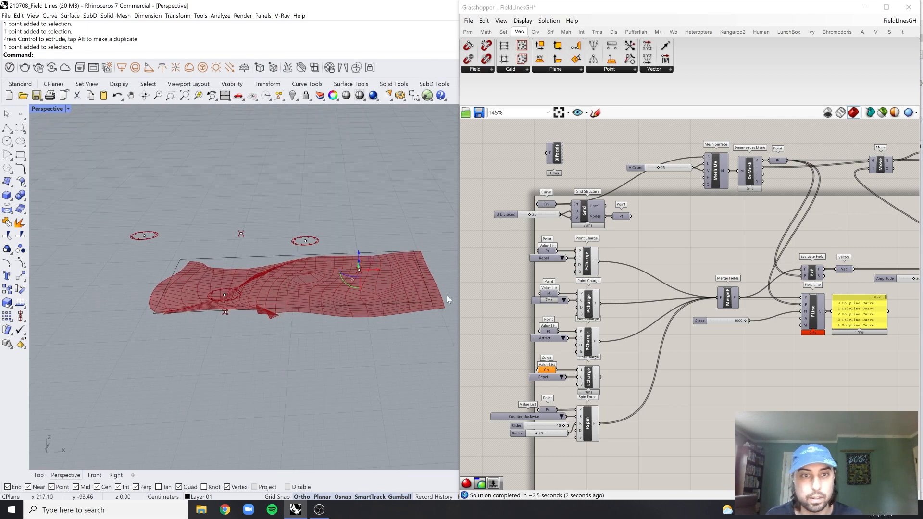
Move the second Point Charge's value list slightly down, clear of its Point parameter
{"action": "scroll", "coordinate": [508, 299], "scroll_direction": "up", "scroll_amount": 3}
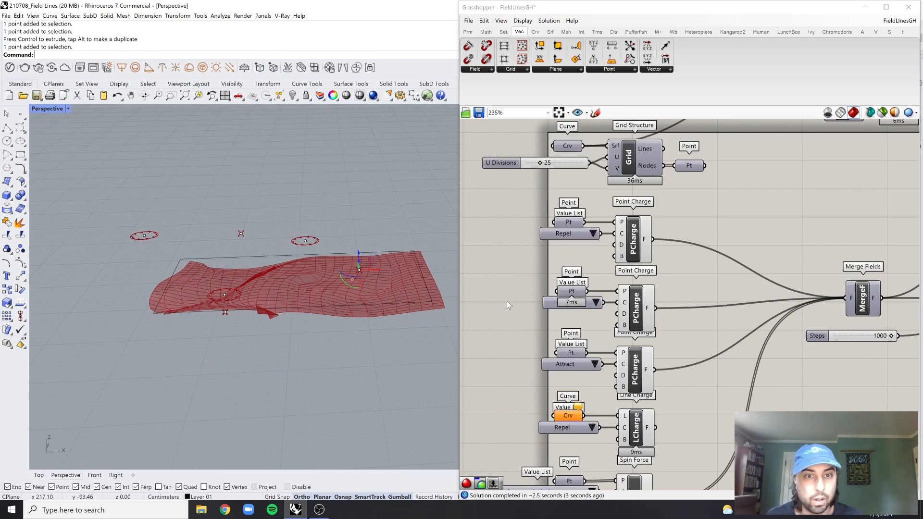
{"action": "left_click", "coordinate": [596, 234]}
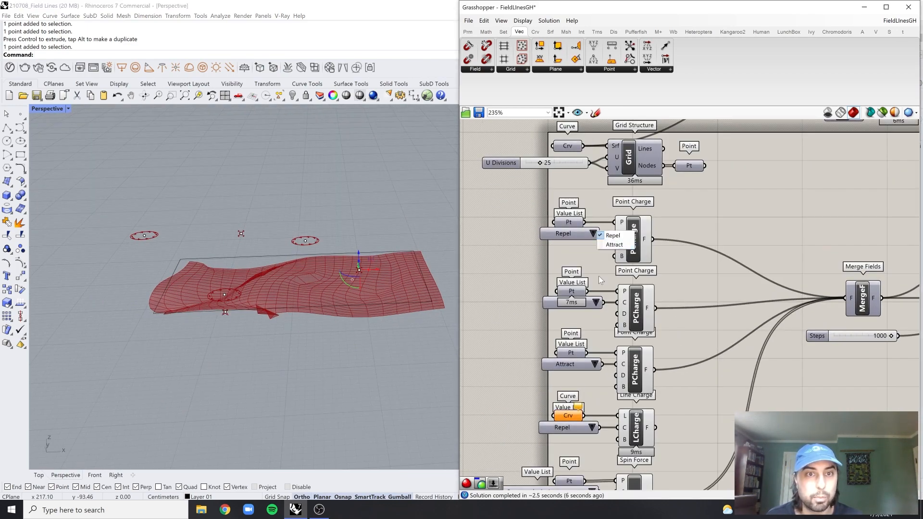
{"action": "scroll", "coordinate": [597, 299], "scroll_direction": "up", "scroll_amount": 7}
{"action": "left_click", "coordinate": [600, 291]}
{"action": "left_click", "coordinate": [576, 337]}
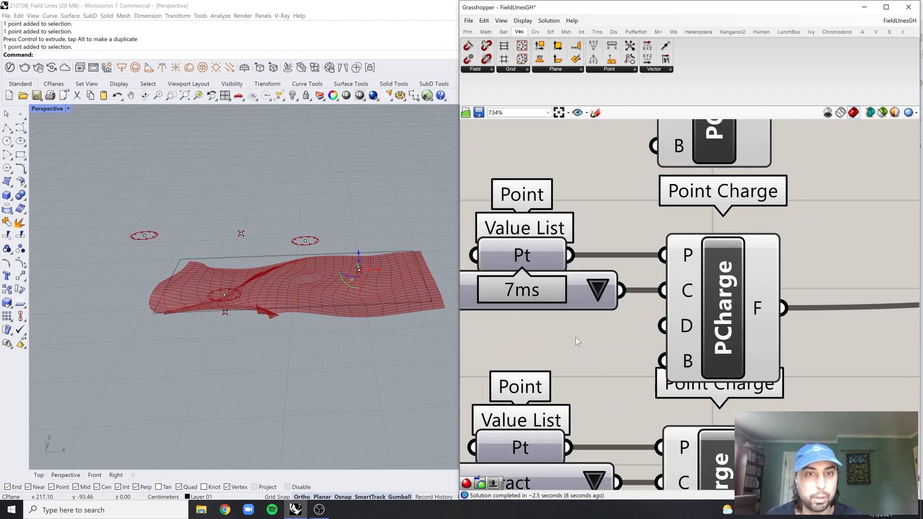
{"action": "left_click_drag", "start_coordinate": [578, 302], "coordinate": [575, 327]}
Set the third Point Charge's value list to Repel and lock the Grasshopper solver
{"action": "scroll", "coordinate": [571, 347], "scroll_direction": "down", "scroll_amount": 3}
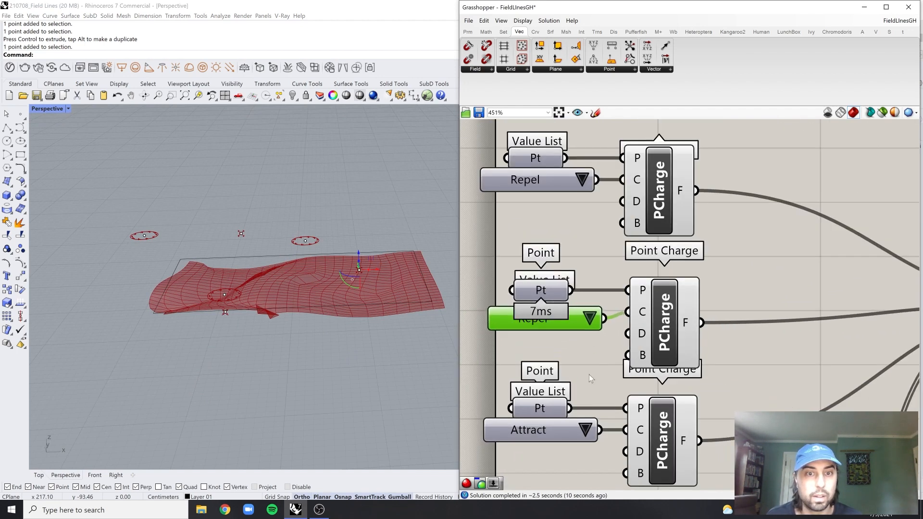
{"action": "middle_click", "coordinate": [735, 244]}
{"action": "left_click", "coordinate": [736, 270]}
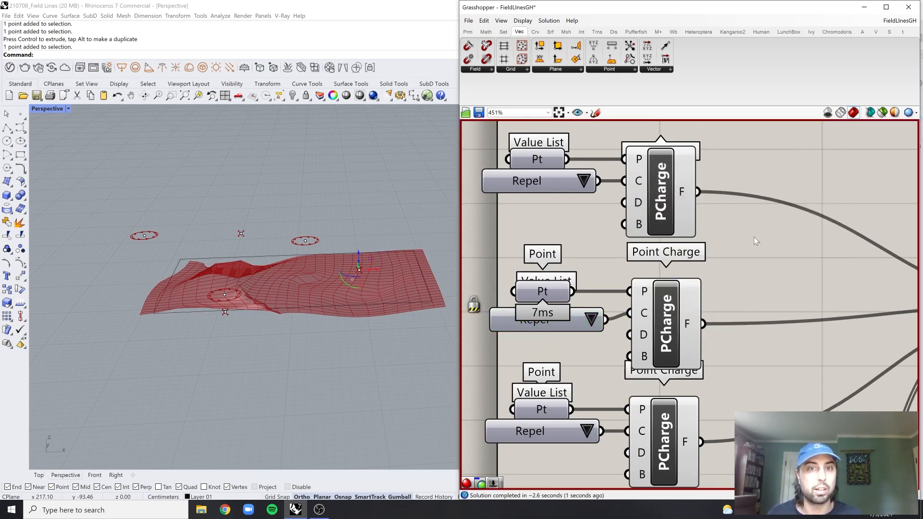
Lower the selected point and the point behind the rectangle vertically so both sit below the rectangle's plane
{"action": "right_click_drag", "start_coordinate": [315, 298], "coordinate": [327, 253]}
{"action": "left_click_drag", "start_coordinate": [345, 243], "coordinate": [347, 288]}
{"action": "right_click_drag", "start_coordinate": [347, 289], "coordinate": [353, 307]}
{"action": "left_click", "coordinate": [241, 210]}
{"action": "right_click_drag", "start_coordinate": [274, 220], "coordinate": [275, 214]}
{"action": "left_click_drag", "start_coordinate": [236, 211], "coordinate": [238, 250]}
{"action": "mouse_move", "coordinate": [238, 250]}
{"action": "right_mouse_down"}
{"action": "mouse_move", "coordinate": [272, 216]}
{"action": "mouse_move", "coordinate": [241, 262]}
{"action": "right_mouse_up"}
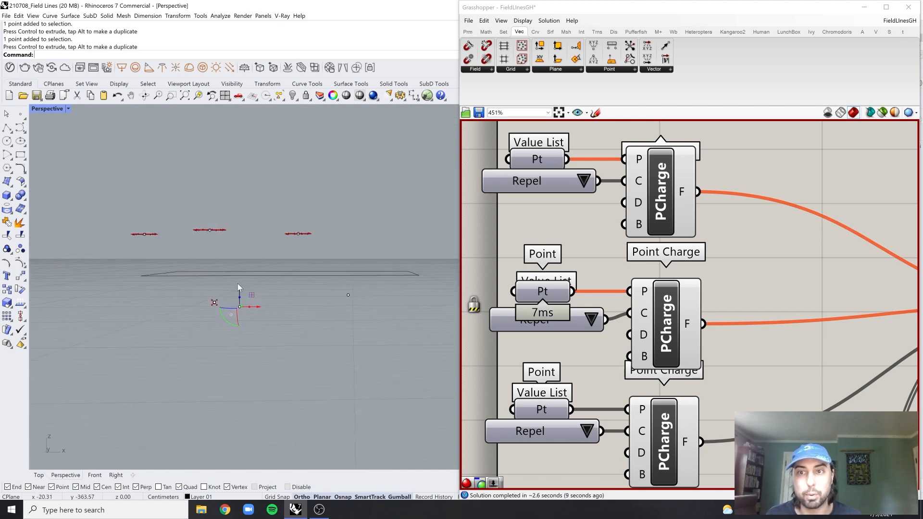
{"action": "left_click_drag", "start_coordinate": [238, 285], "coordinate": [238, 275]}
Shift the charge point beneath the rectangle's front edge sideways, toward the middle of the rectangle
{"action": "left_click", "coordinate": [212, 306]}
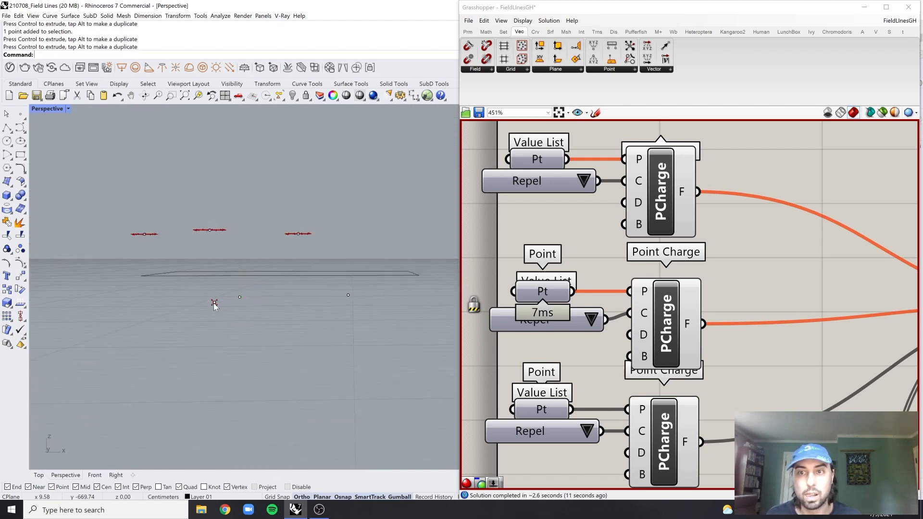
{"action": "right_click_drag", "start_coordinate": [213, 302], "coordinate": [247, 317]}
{"action": "left_click_drag", "start_coordinate": [238, 300], "coordinate": [258, 317]}
{"action": "right_click_drag", "start_coordinate": [264, 315], "coordinate": [303, 334]}
{"action": "left_click_drag", "start_coordinate": [339, 326], "coordinate": [373, 367]}
{"action": "right_click_drag", "start_coordinate": [371, 348], "coordinate": [373, 334]}
{"action": "left_click_drag", "start_coordinate": [362, 335], "coordinate": [350, 298]}
Lower the point floating above the middle of the rectangle vertically, closer to the rectangle
{"action": "right_click_drag", "start_coordinate": [350, 298], "coordinate": [308, 245]}
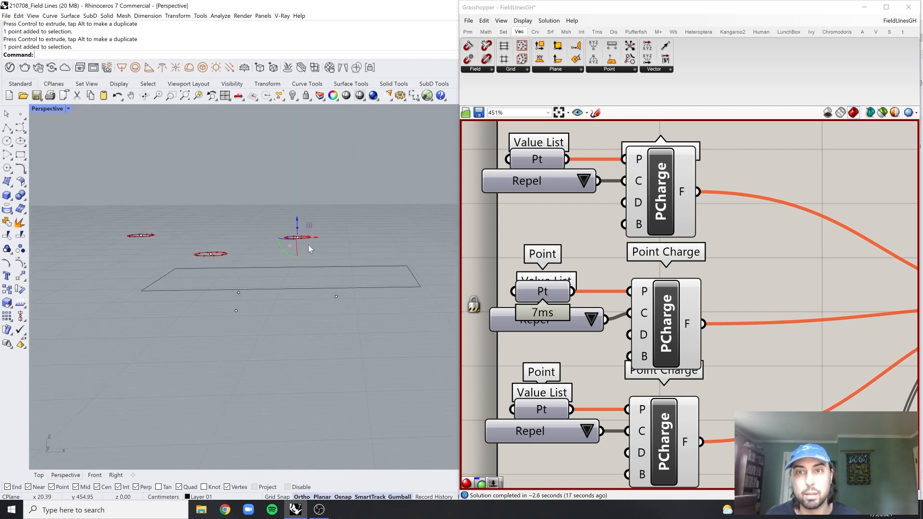
{"action": "left_click_drag", "start_coordinate": [298, 217], "coordinate": [300, 246]}
{"action": "left_click", "coordinate": [343, 217]}
{"action": "right_click_drag", "start_coordinate": [239, 217], "coordinate": [237, 235]}
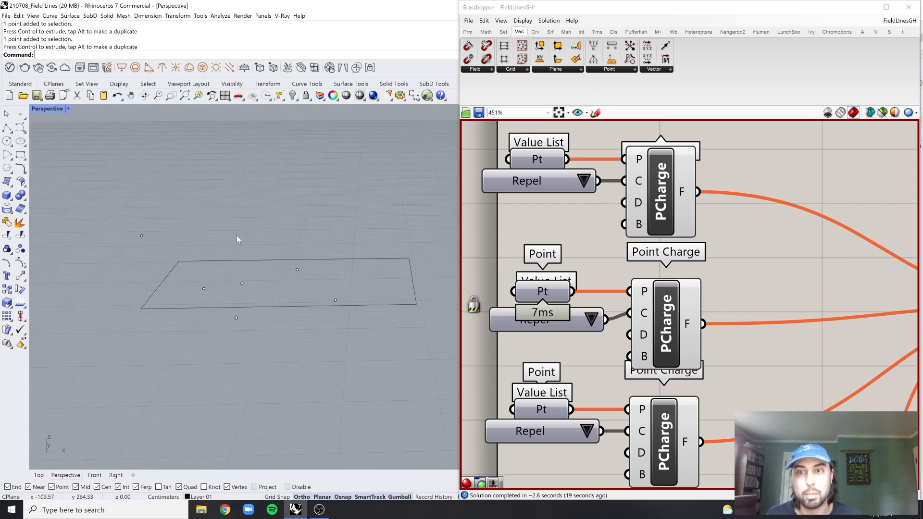
Delete the point behind the rectangle's far-left corner and the one over its left half
{"action": "left_click_drag", "start_coordinate": [158, 265], "coordinate": [157, 264]}
{"action": "key", "text": "Delete"}
{"action": "left_click", "coordinate": [204, 288]}
{"action": "key", "text": "Delete"}
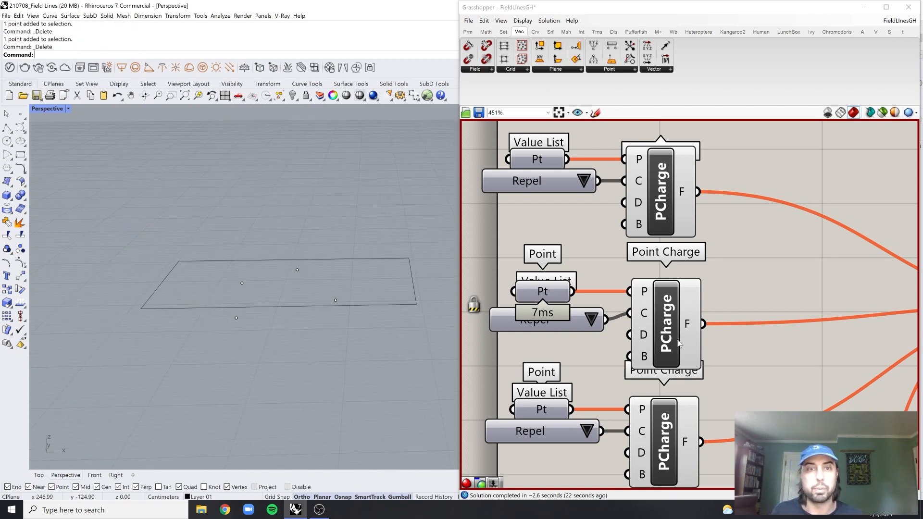
{"action": "scroll", "coordinate": [672, 339], "scroll_direction": "down", "scroll_amount": 6}
{"action": "scroll", "coordinate": [672, 340], "scroll_direction": "up", "scroll_amount": 5}
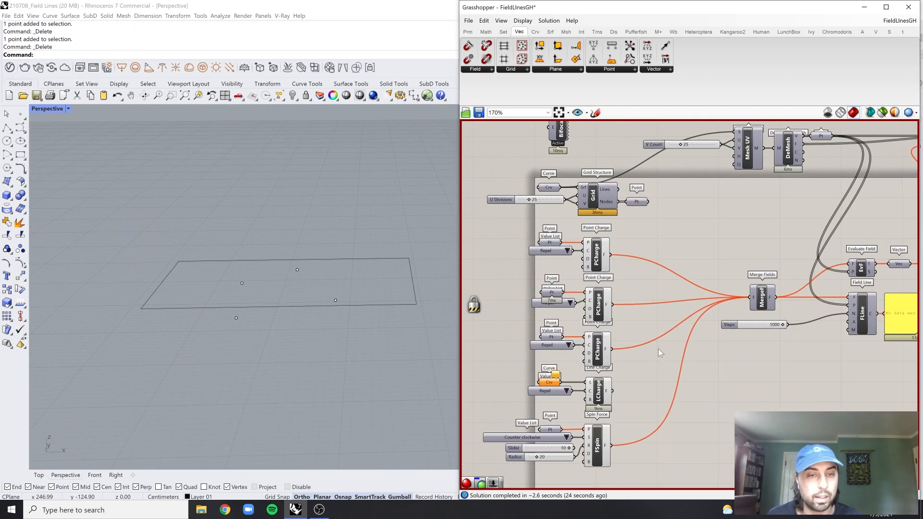
Reference the point floating above the middle of the rectangle in the Point parameter that feeds the Spin Force component
{"action": "middle_click", "coordinate": [657, 348]}
{"action": "left_click", "coordinate": [657, 374]}
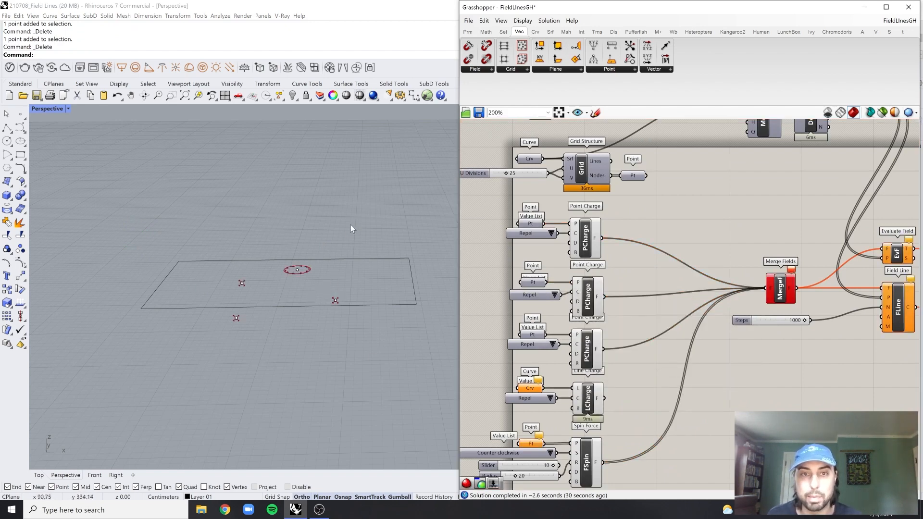
{"action": "scroll", "coordinate": [710, 273], "scroll_direction": "down", "scroll_amount": 3}
{"action": "scroll", "coordinate": [608, 336], "scroll_direction": "up", "scroll_amount": 3}
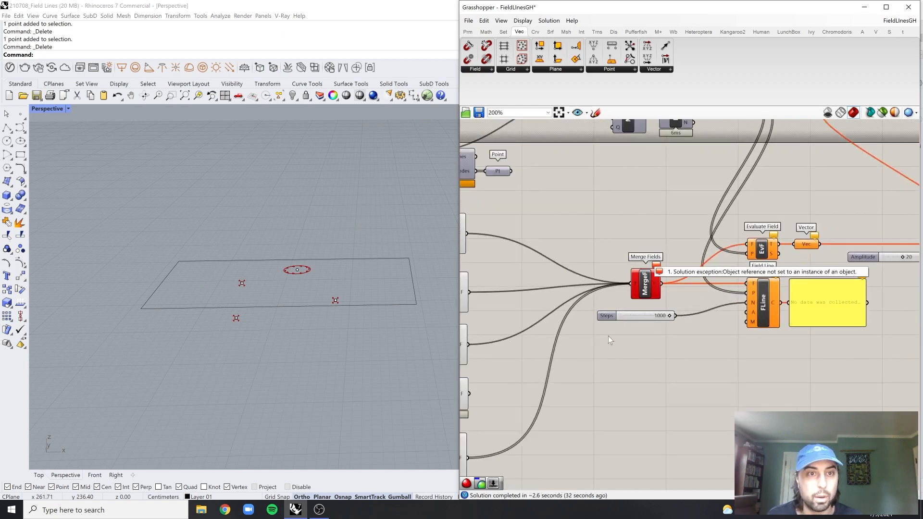
{"action": "right_click_drag", "start_coordinate": [578, 410], "coordinate": [709, 357]}
{"action": "left_click", "coordinate": [535, 389]}
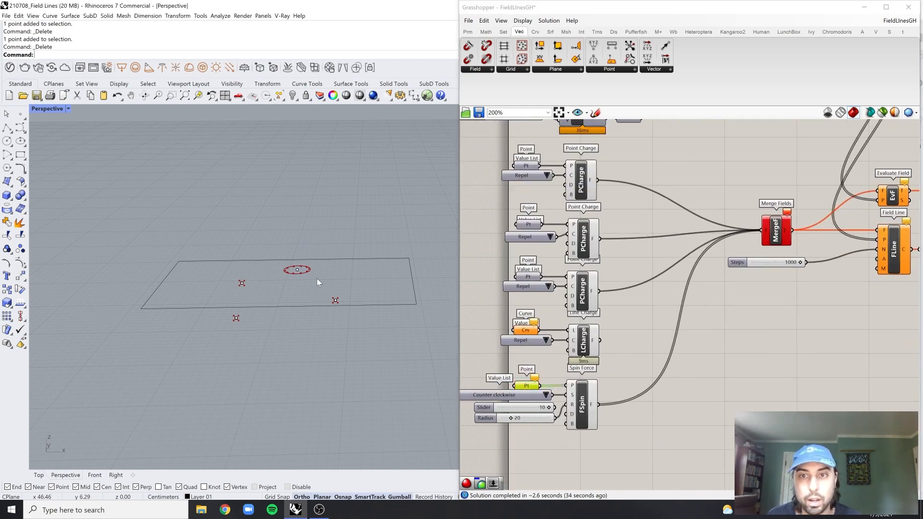
{"action": "left_click", "coordinate": [298, 269]}
{"action": "scroll", "coordinate": [528, 394], "scroll_direction": "up", "scroll_amount": 1}
{"action": "right_click", "coordinate": [528, 393]}
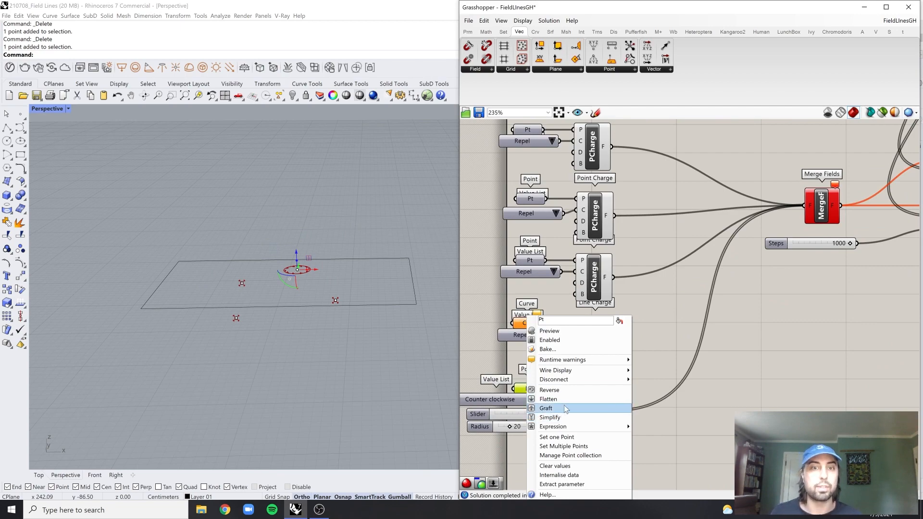
{"action": "left_click", "coordinate": [579, 439]}
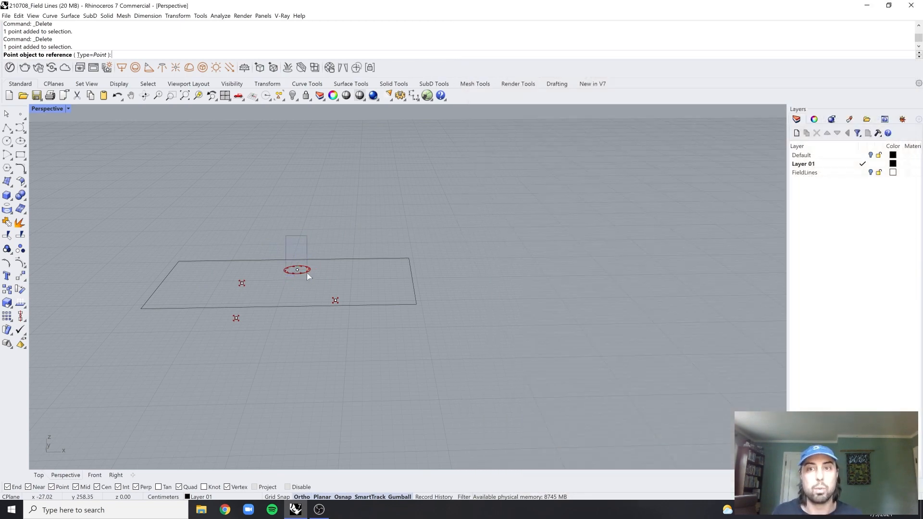
{"action": "left_click", "coordinate": [306, 272]}
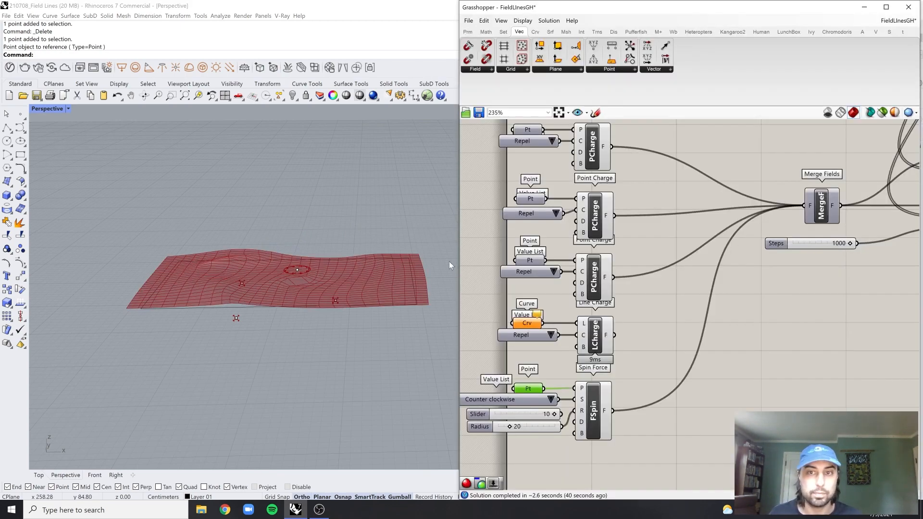
Add a number slider with the value 2.5 beside the third Point Charge component
{"action": "right_click_drag", "start_coordinate": [408, 230], "coordinate": [387, 230]}
{"action": "scroll", "coordinate": [319, 285], "scroll_direction": "up", "scroll_amount": 5}
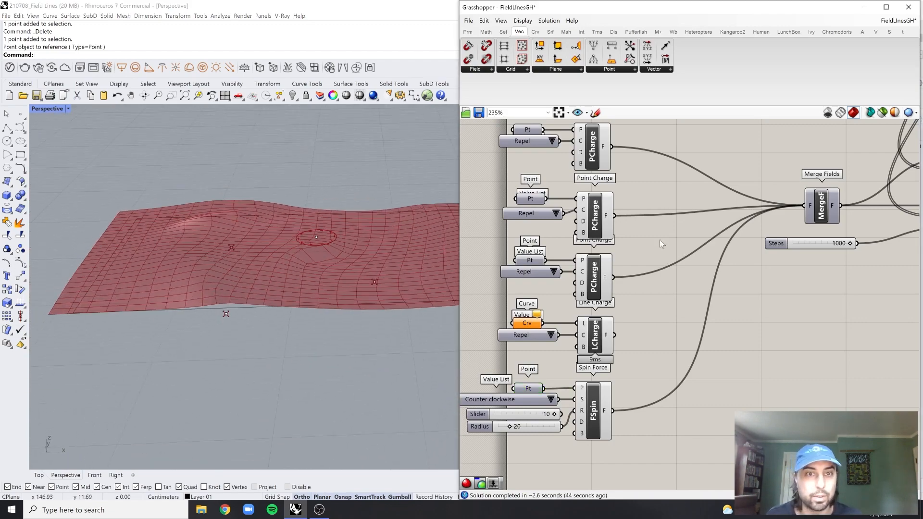
{"action": "scroll", "coordinate": [625, 266], "scroll_direction": "up", "scroll_amount": 3}
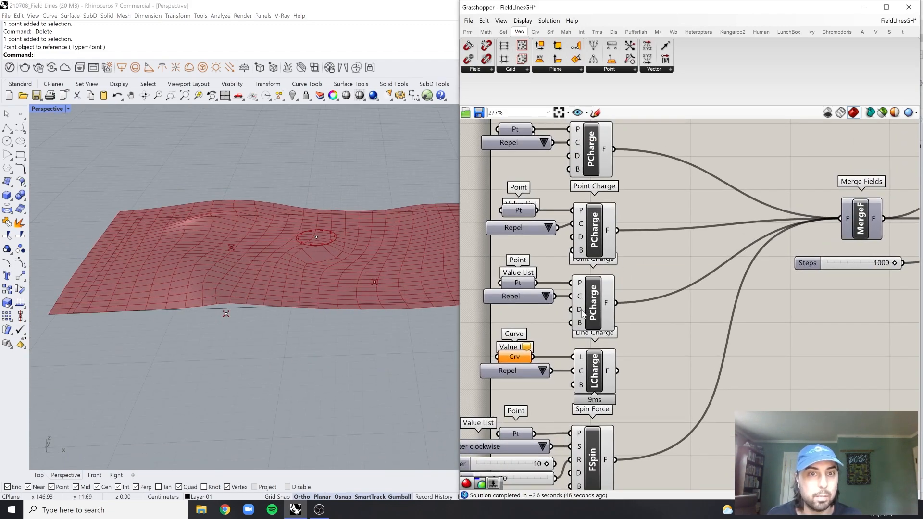
{"action": "right_click_drag", "start_coordinate": [582, 313], "coordinate": [648, 322]}
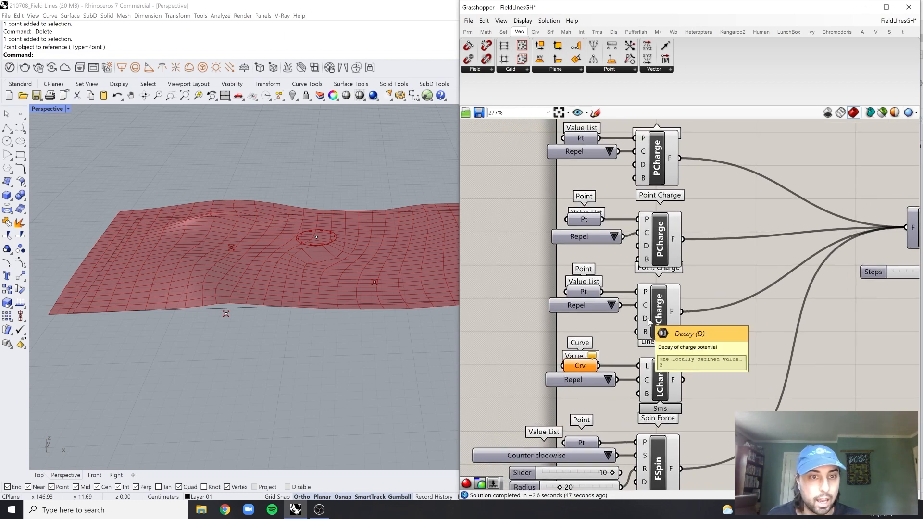
{"action": "scroll", "coordinate": [649, 322], "scroll_direction": "down", "scroll_amount": 3}
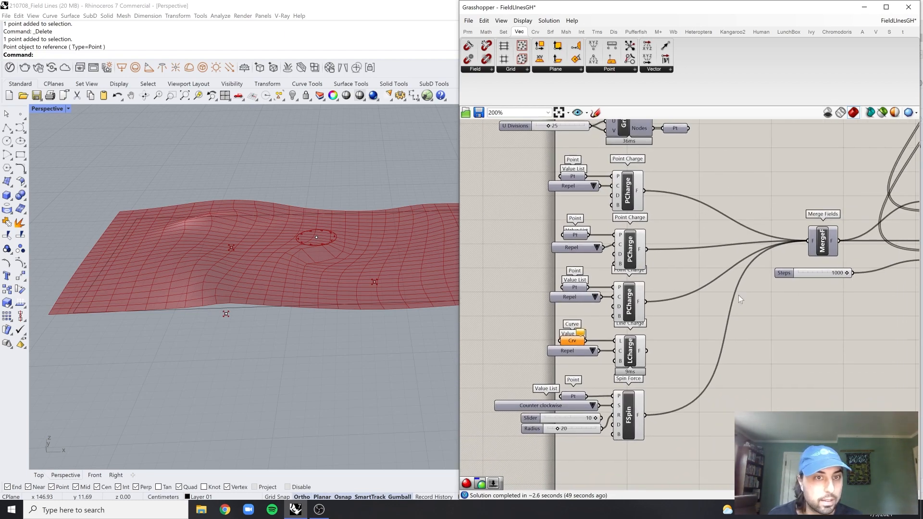
{"action": "scroll", "coordinate": [639, 293], "scroll_direction": "up", "scroll_amount": 3}
{"action": "right_click_drag", "start_coordinate": [530, 333], "coordinate": [594, 336]}
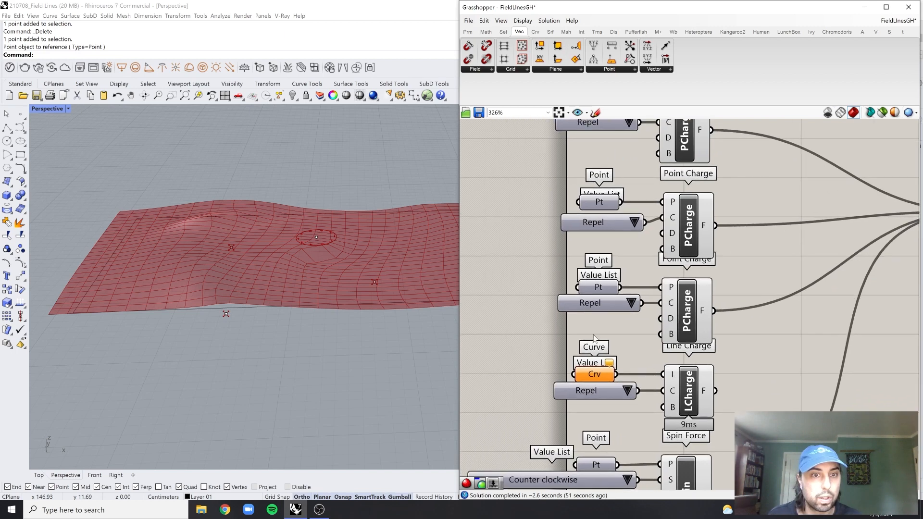
{"action": "double_click", "coordinate": [594, 335]}
{"action": "type", "text": "2.5"}
{"action": "key", "text": "Return"}
Connect the new slider to the Decay input of the third Point Charge and set it to 3.8
{"action": "scroll", "coordinate": [595, 338], "scroll_direction": "up", "scroll_amount": 1}
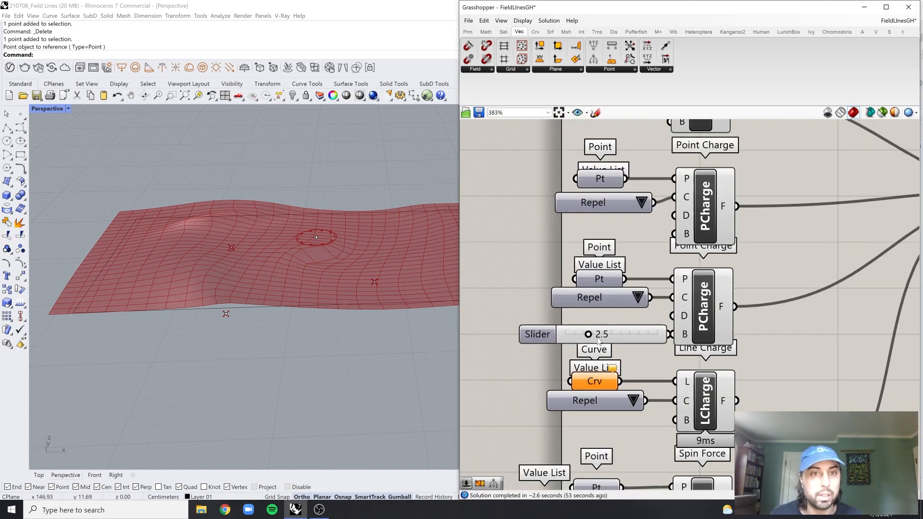
{"action": "left_click_drag", "start_coordinate": [622, 339], "coordinate": [605, 320]}
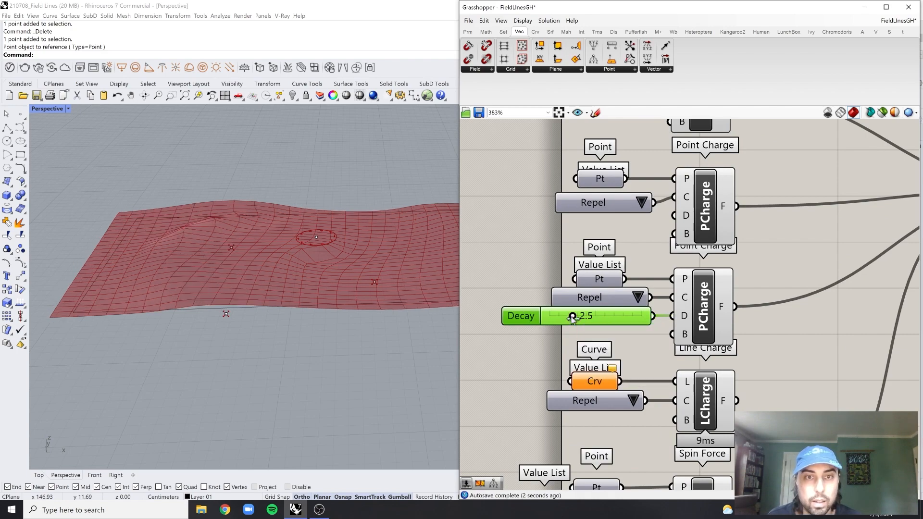
{"action": "left_click_drag", "start_coordinate": [560, 319], "coordinate": [584, 317]}
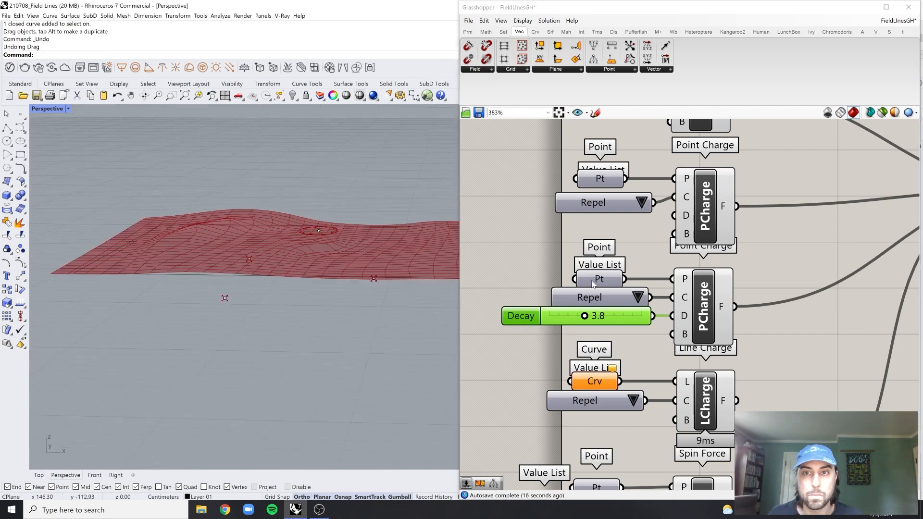
Set the Amplitude slider to 50
{"action": "scroll", "coordinate": [840, 242], "scroll_direction": "down", "scroll_amount": 5}
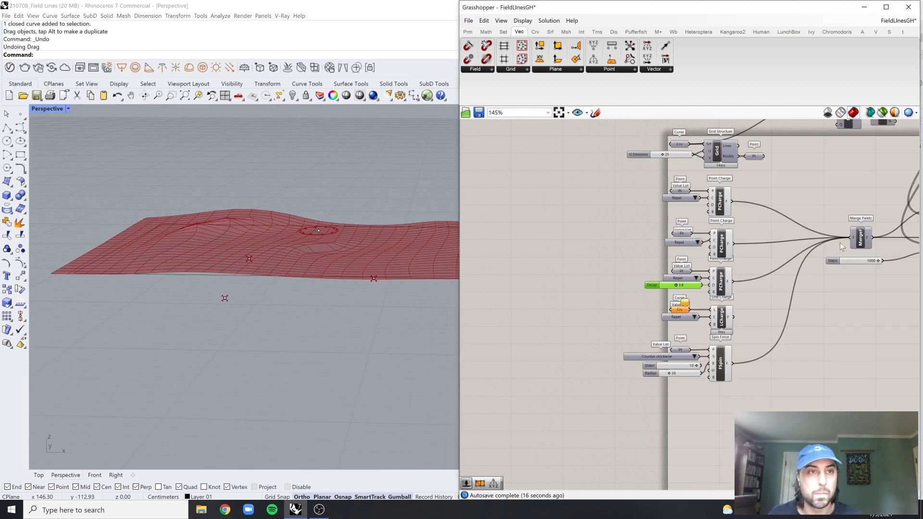
{"action": "scroll", "coordinate": [841, 242], "scroll_direction": "up", "scroll_amount": 2}
{"action": "scroll", "coordinate": [771, 341], "scroll_direction": "up", "scroll_amount": 4}
{"action": "left_click_drag", "start_coordinate": [739, 344], "coordinate": [755, 331]}
{"action": "scroll", "coordinate": [405, 261], "scroll_direction": "down", "scroll_amount": 3}
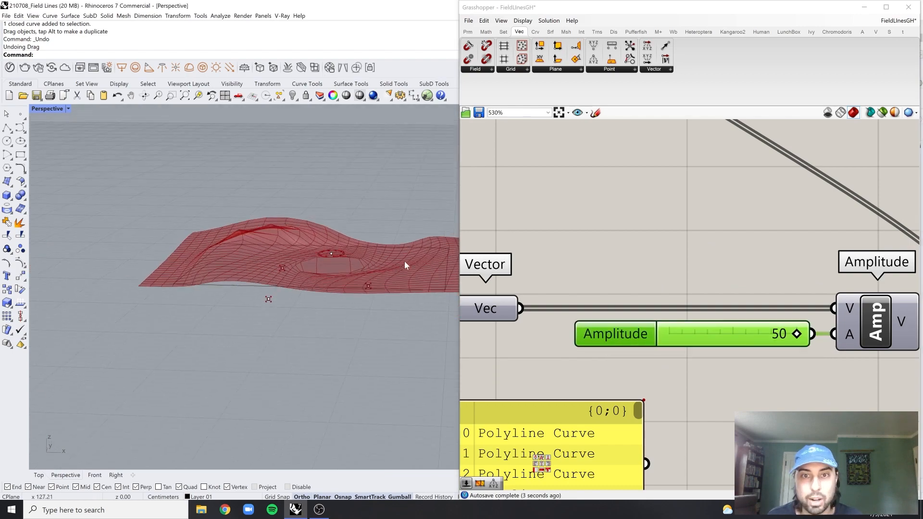
Examine the displaced mesh and the component chain from the merged charge fields to the Amplitude component
{"action": "scroll", "coordinate": [368, 276], "scroll_direction": "up", "scroll_amount": 5}
{"action": "right_click_drag", "start_coordinate": [369, 276], "coordinate": [368, 307]}
{"action": "scroll", "coordinate": [368, 270], "scroll_direction": "down", "scroll_amount": 5}
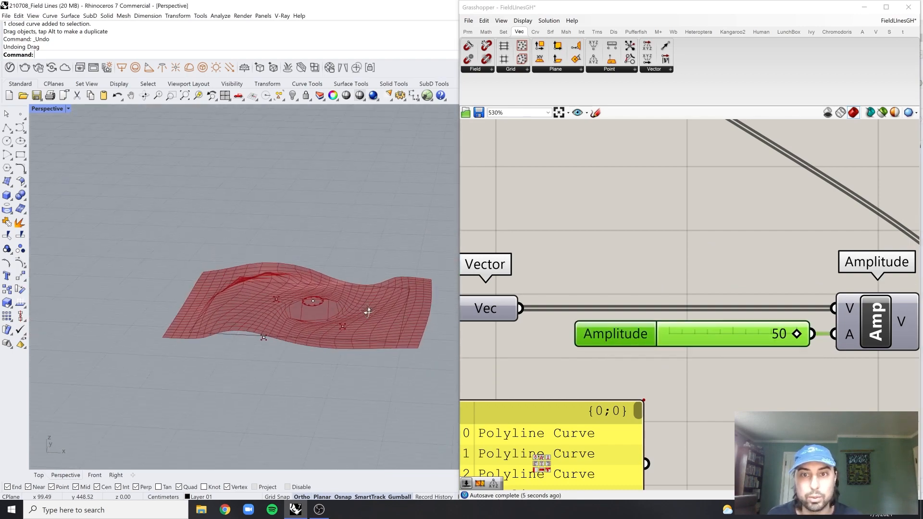
{"action": "scroll", "coordinate": [680, 261], "scroll_direction": "down", "scroll_amount": 5}
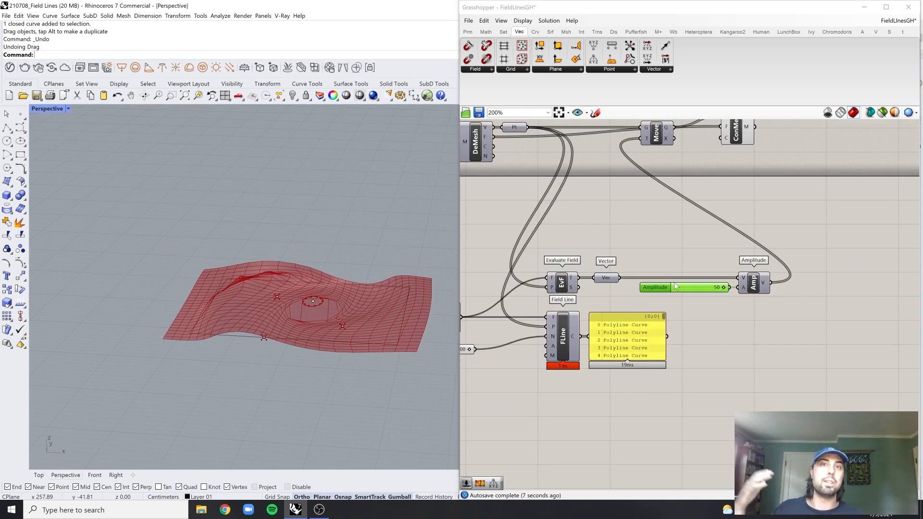
{"action": "scroll", "coordinate": [651, 281], "scroll_direction": "up", "scroll_amount": 3}
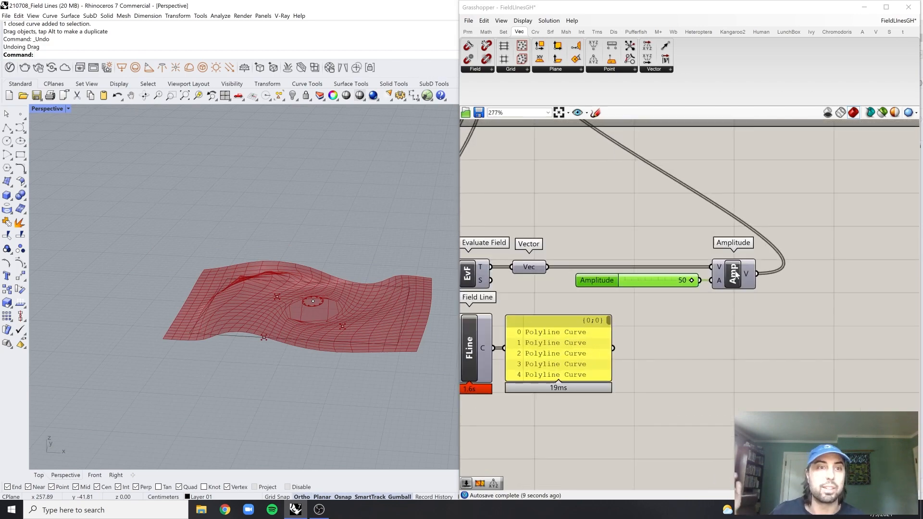
{"action": "scroll", "coordinate": [639, 246], "scroll_direction": "down", "scroll_amount": 2}
{"action": "right_click_drag", "start_coordinate": [716, 258], "coordinate": [800, 248]}
{"action": "scroll", "coordinate": [799, 246], "scroll_direction": "down", "scroll_amount": 5}
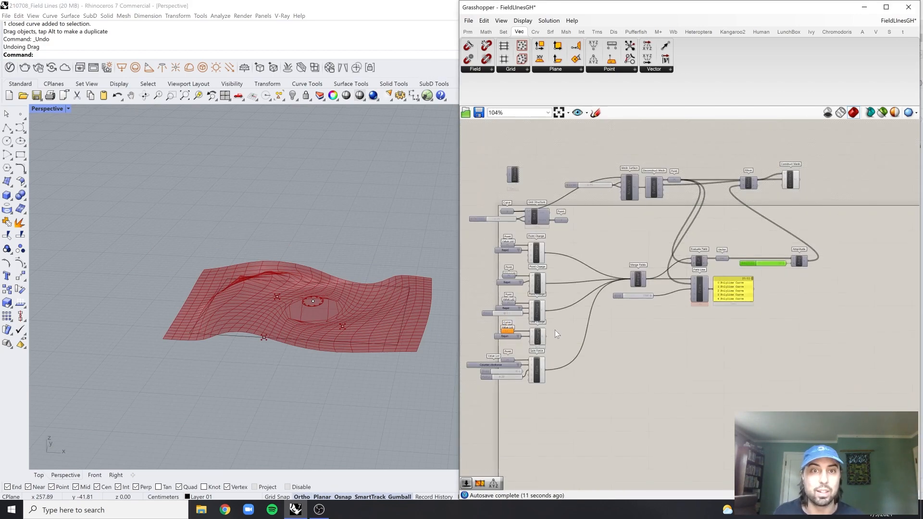
Delete the Decay slider feeding the third Point Charge
{"action": "scroll", "coordinate": [554, 330], "scroll_direction": "up", "scroll_amount": 5}
{"action": "scroll", "coordinate": [354, 335], "scroll_direction": "up", "scroll_amount": 4}
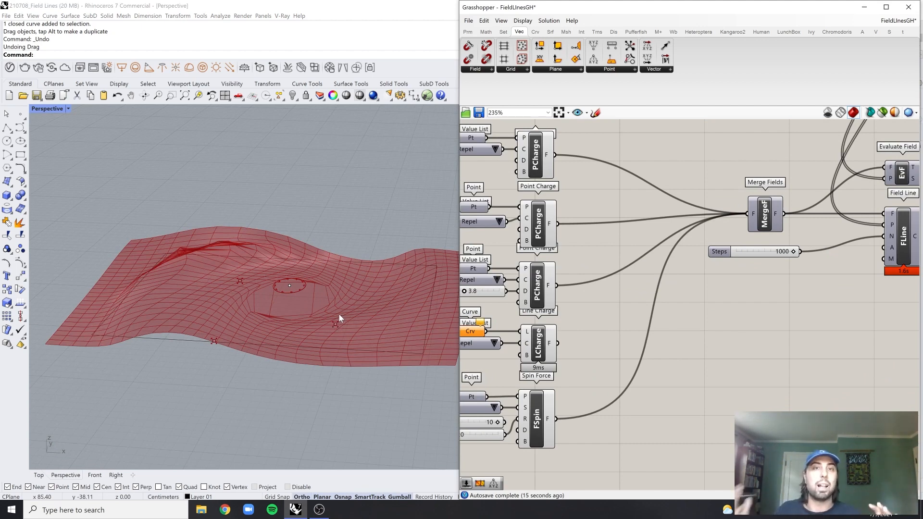
{"action": "scroll", "coordinate": [547, 305], "scroll_direction": "up", "scroll_amount": 4}
{"action": "left_click", "coordinate": [530, 303]}
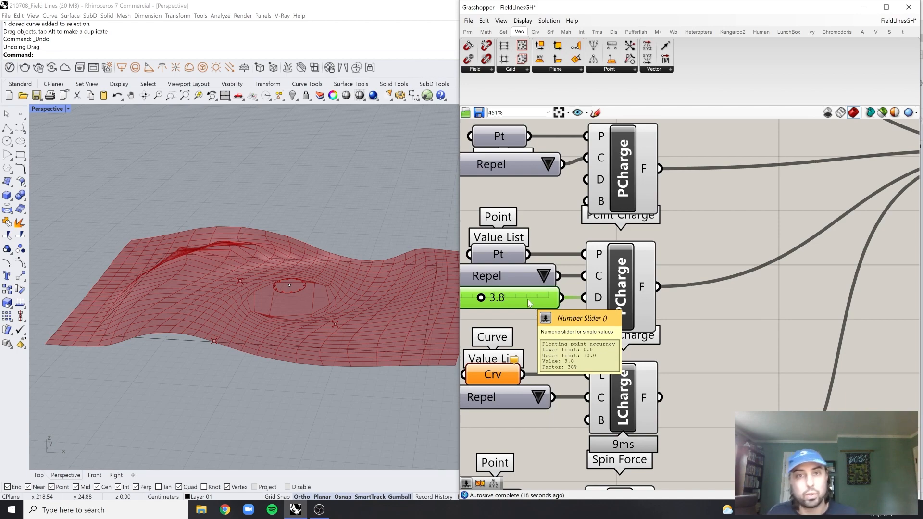
{"action": "key", "text": "Delete"}
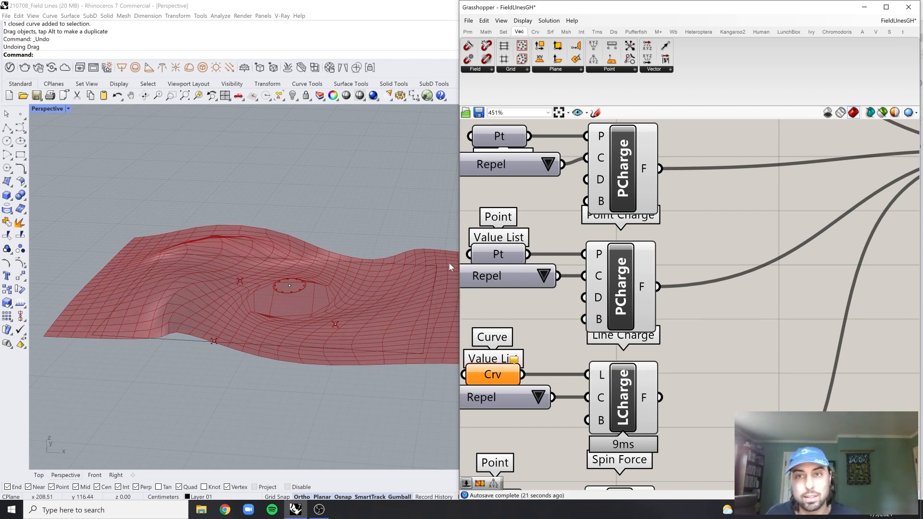
Raise the charge point beneath the rectangle's front-right area vertically, closer to the rectangle's plane
{"action": "scroll", "coordinate": [609, 296], "scroll_direction": "down", "scroll_amount": 4}
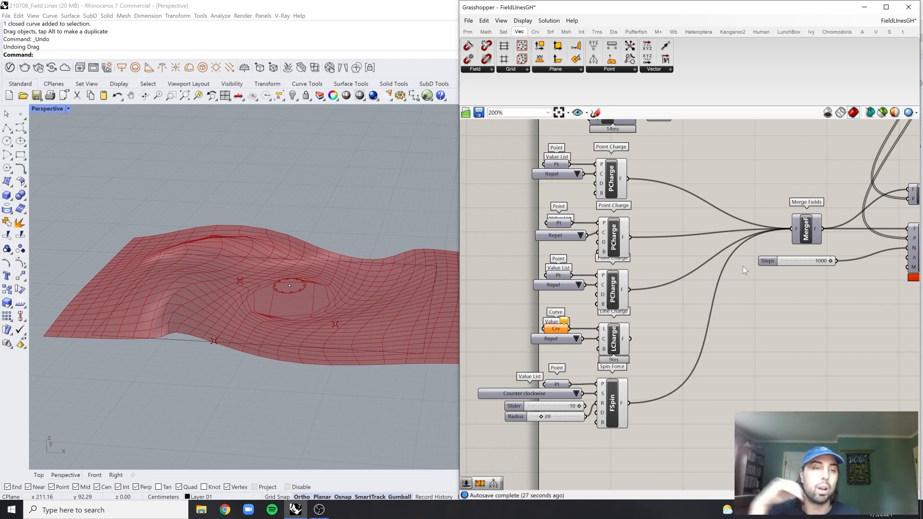
{"action": "right_click_drag", "start_coordinate": [779, 257], "coordinate": [731, 300]}
{"action": "scroll", "coordinate": [731, 300], "scroll_direction": "down", "scroll_amount": 3}
{"action": "scroll", "coordinate": [879, 276], "scroll_direction": "up", "scroll_amount": 2}
{"action": "right_click_drag", "start_coordinate": [879, 275], "coordinate": [790, 304]}
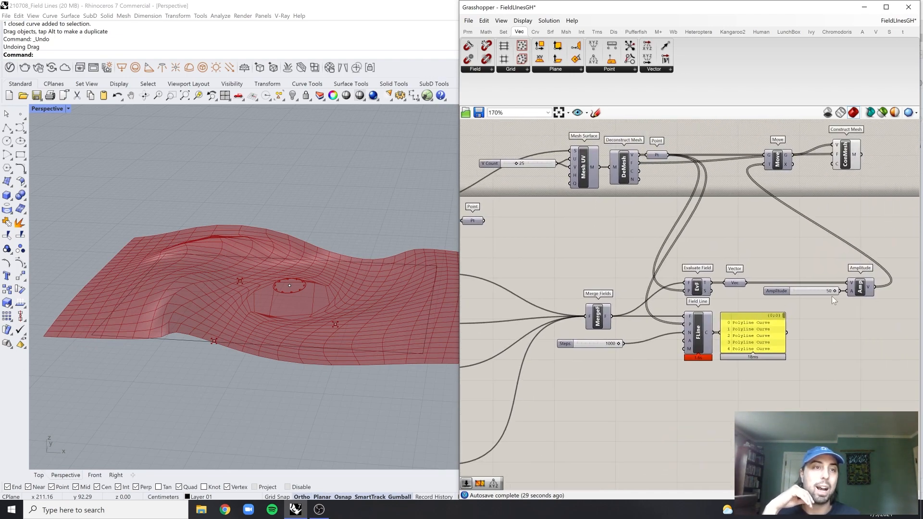
{"action": "scroll", "coordinate": [833, 299], "scroll_direction": "up", "scroll_amount": 2}
{"action": "right_click_drag", "start_coordinate": [852, 301], "coordinate": [804, 322]}
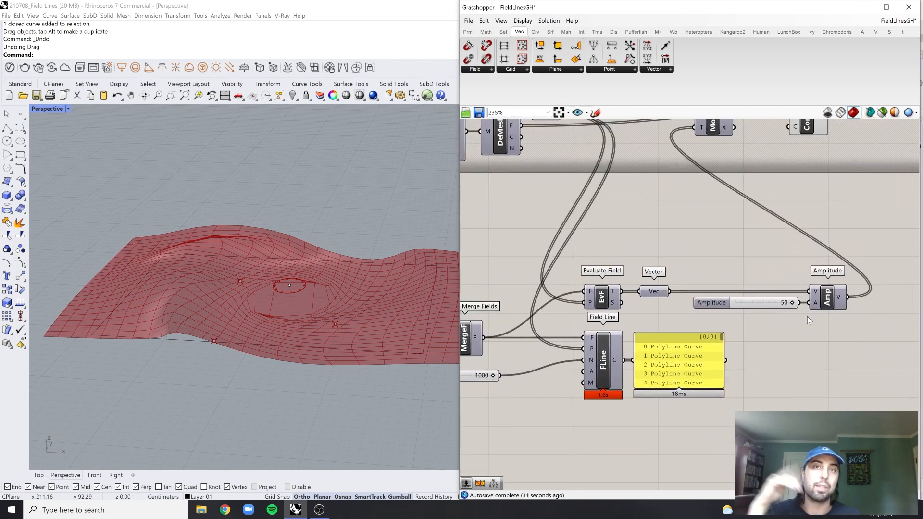
{"action": "right_click_drag", "start_coordinate": [384, 265], "coordinate": [374, 287]}
{"action": "left_click", "coordinate": [332, 319]}
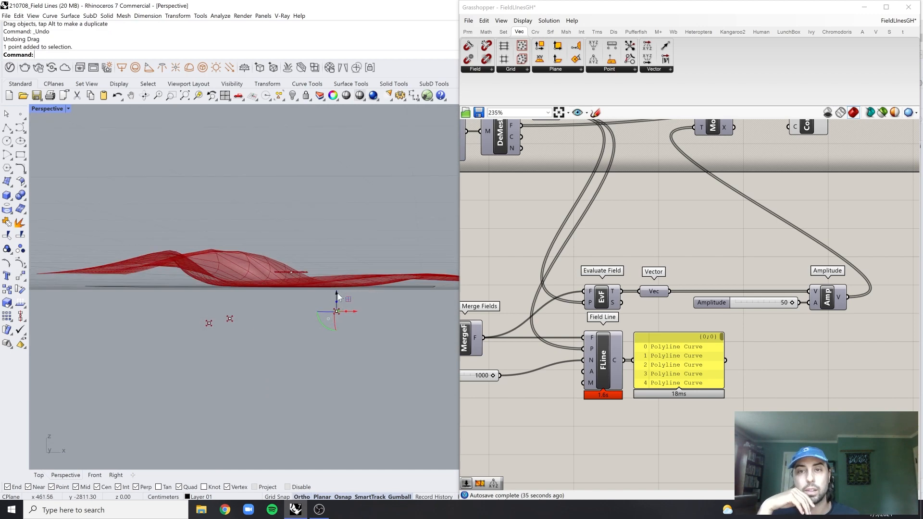
{"action": "left_click_drag", "start_coordinate": [337, 293], "coordinate": [337, 280]}
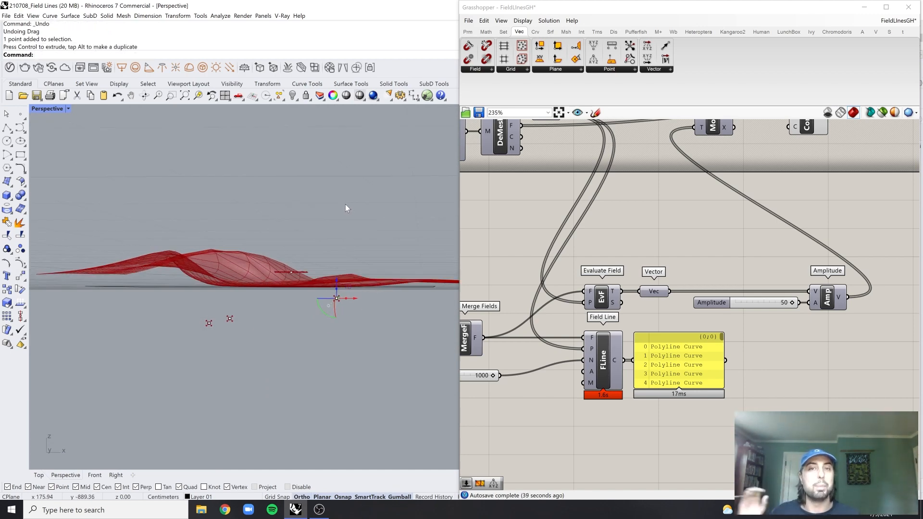
Shift the selected charge point horizontally toward the rectangle's front edge and slightly farther from the spin point
{"action": "right_click_drag", "start_coordinate": [346, 205], "coordinate": [369, 328]}
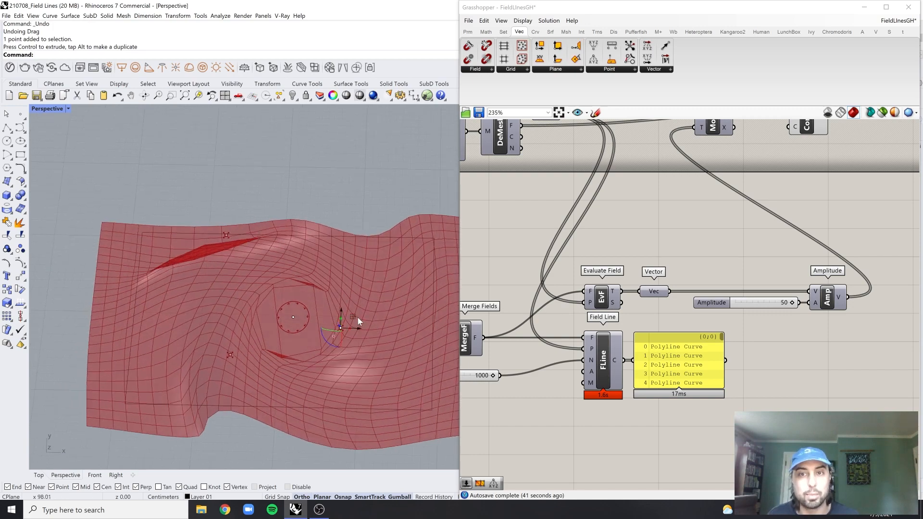
{"action": "left_click_drag", "start_coordinate": [356, 315], "coordinate": [372, 342]}
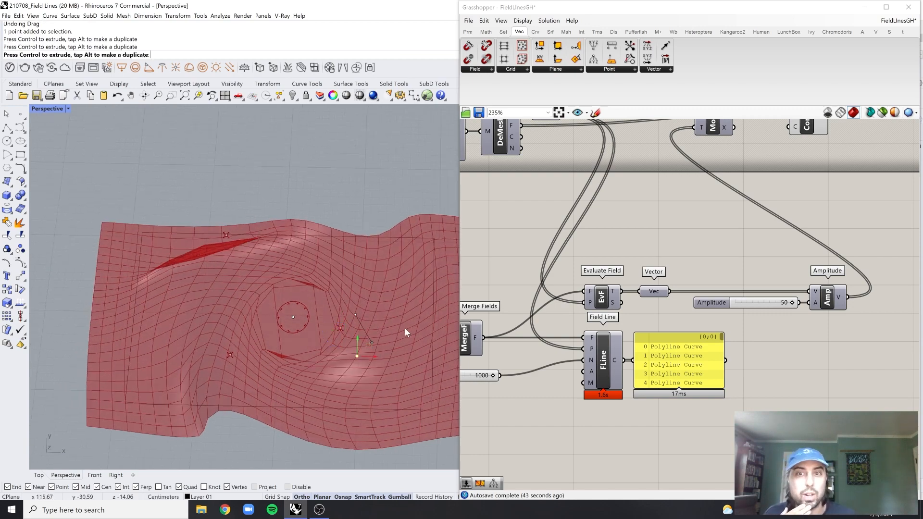
Raise the two charge points beneath the rectangle's left part together, slightly closer to the rectangle's plane
{"action": "right_click_drag", "start_coordinate": [400, 336], "coordinate": [352, 275]}
{"action": "scroll", "coordinate": [371, 236], "scroll_direction": "down", "scroll_amount": 4}
{"action": "right_click_drag", "start_coordinate": [370, 236], "coordinate": [336, 309]}
{"action": "left_click", "coordinate": [307, 285]}
{"action": "left_click_drag", "start_coordinate": [273, 360], "coordinate": [342, 305]}
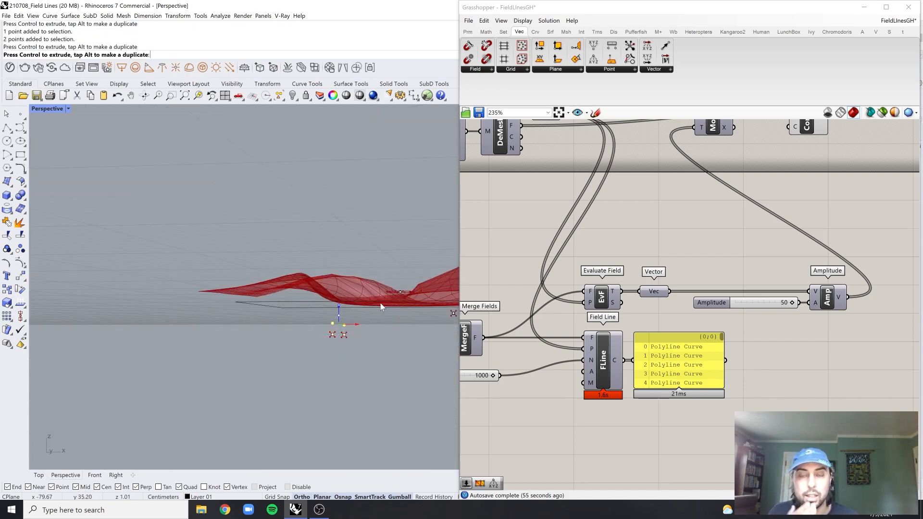
{"action": "left_click", "coordinate": [368, 285]}
{"action": "right_click_drag", "start_coordinate": [377, 285], "coordinate": [339, 258]}
{"action": "scroll", "coordinate": [322, 304], "scroll_direction": "up", "scroll_amount": 2}
{"action": "scroll", "coordinate": [322, 304], "scroll_direction": "down", "scroll_amount": 3}
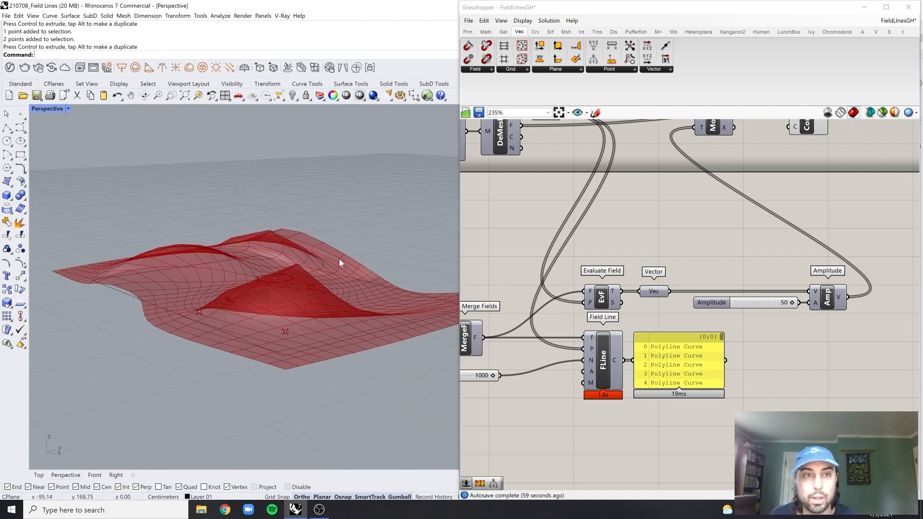
Add Weaverbird's Catmull-Clark Subdivision component and connect the Construct Mesh output to its mesh input
{"action": "scroll", "coordinate": [685, 229], "scroll_direction": "down", "scroll_amount": 3}
{"action": "scroll", "coordinate": [686, 228], "scroll_direction": "up", "scroll_amount": 3}
{"action": "double_click", "coordinate": [811, 235]}
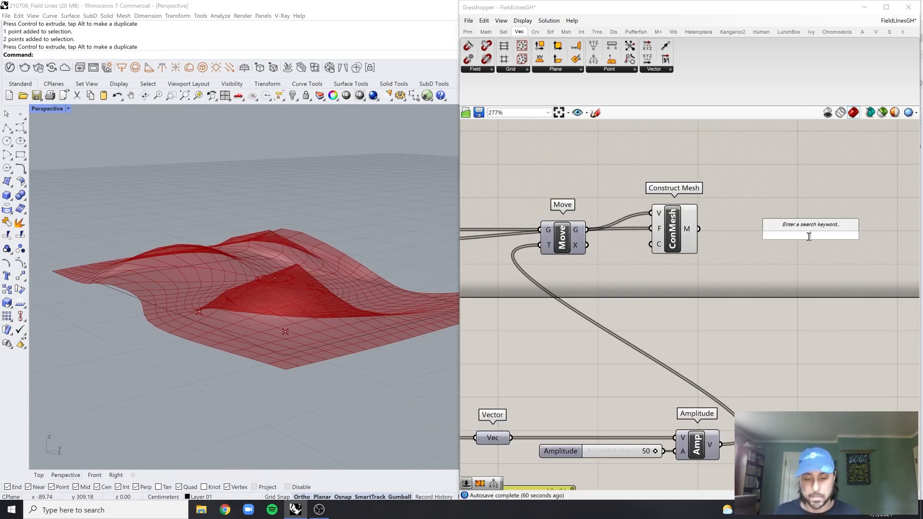
{"action": "type", "text": "catmul"}
{"action": "key", "text": "Up"}
{"action": "key", "text": "Return"}
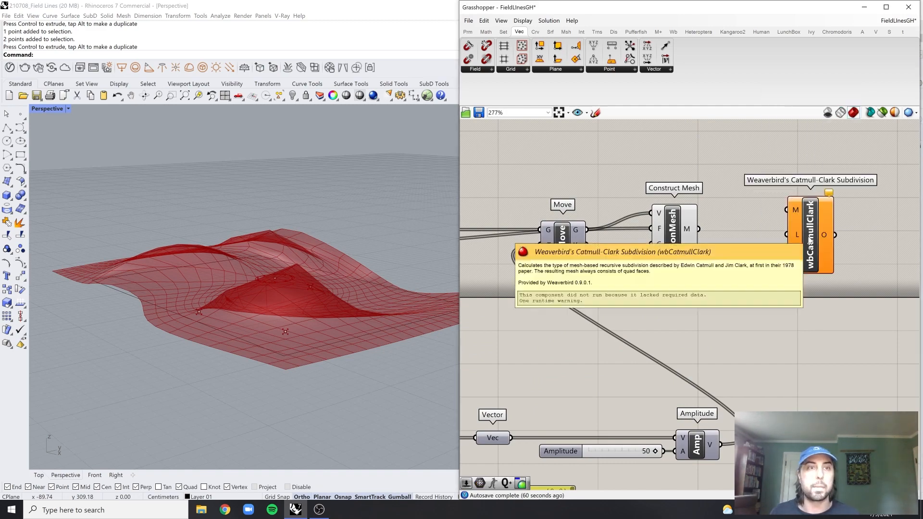
{"action": "left_click_drag", "start_coordinate": [698, 229], "coordinate": [786, 210]}
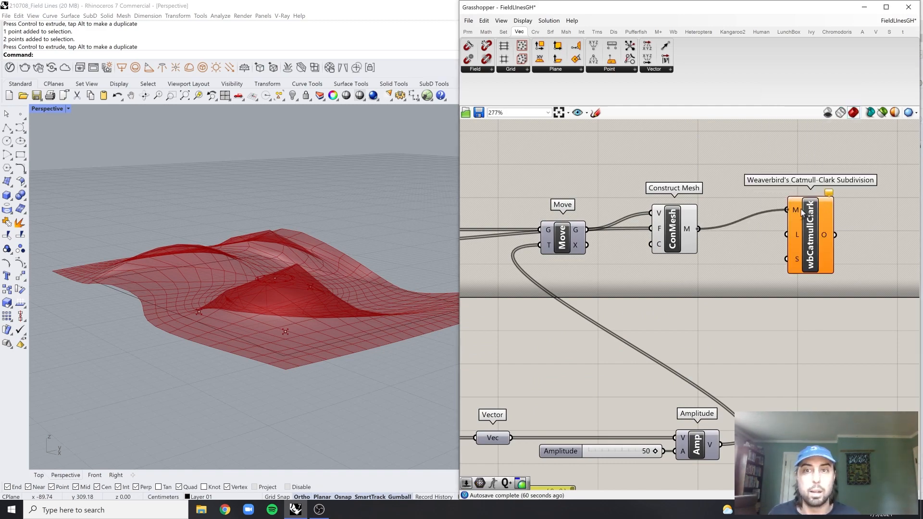
Set the Catmull-Clark Subdivision component's level input to the integer 3
{"action": "scroll", "coordinate": [342, 224], "scroll_direction": "up", "scroll_amount": 3}
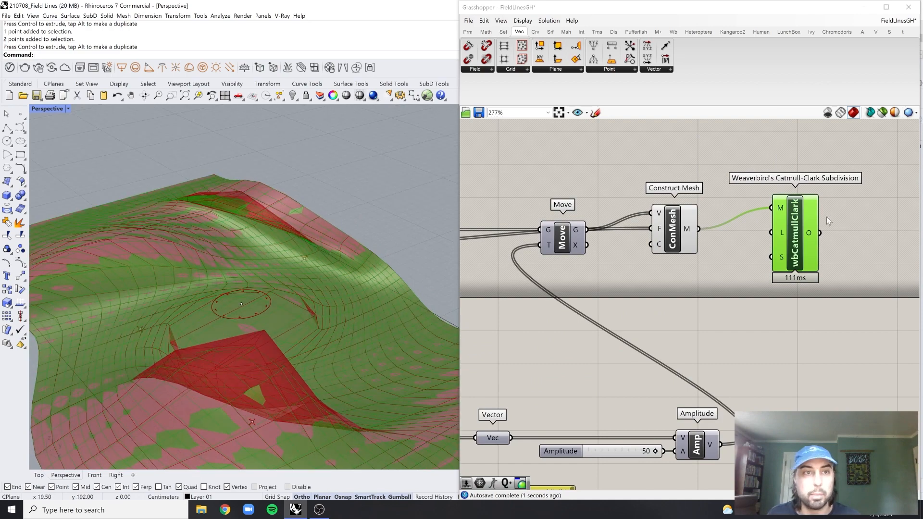
{"action": "right_click", "coordinate": [783, 234]}
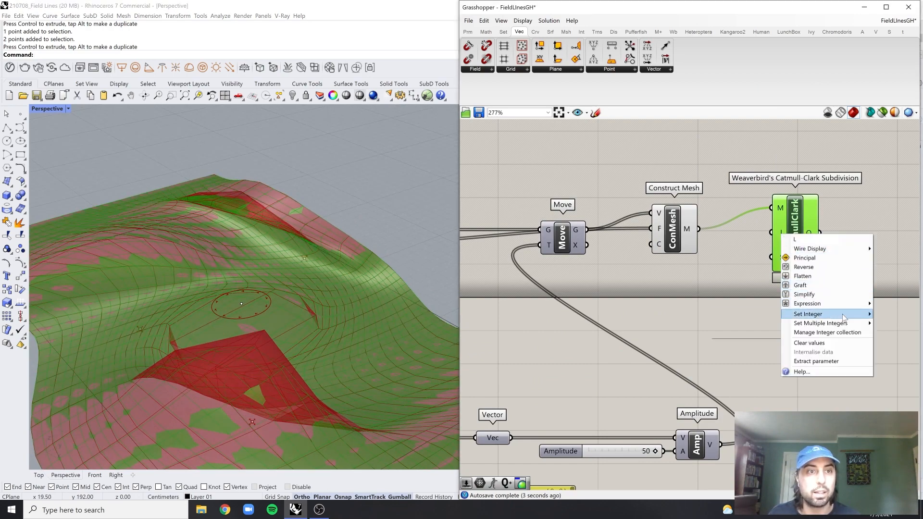
{"action": "mouse_move", "coordinate": [817, 314]}
{"action": "type", "text": "3"}
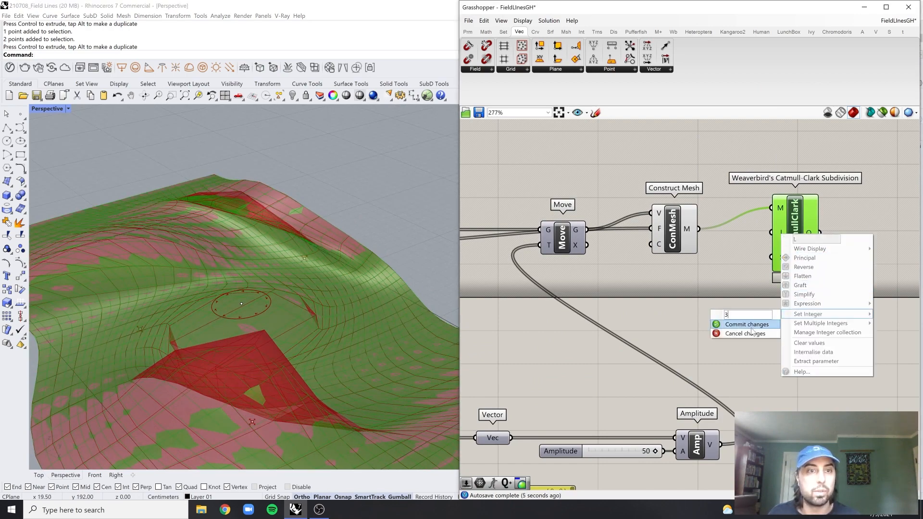
{"action": "left_click", "coordinate": [752, 326]}
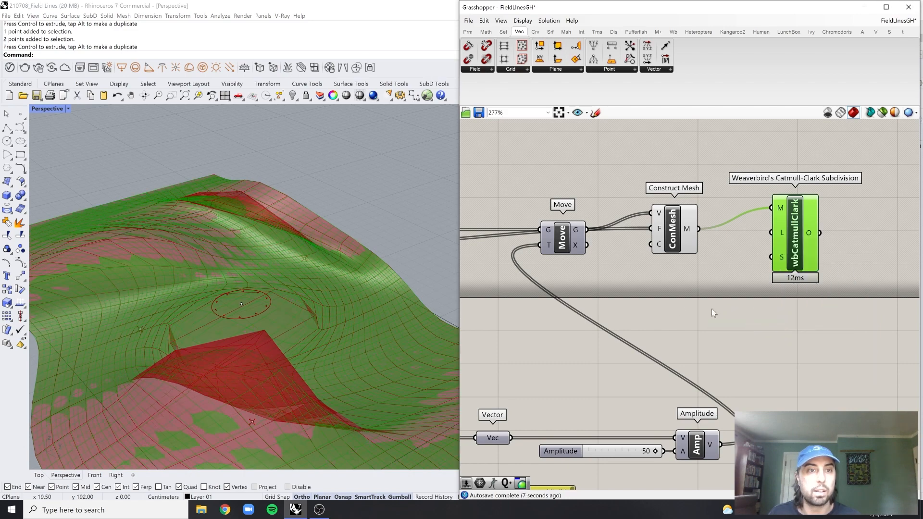
{"action": "right_click_drag", "start_coordinate": [308, 288], "coordinate": [320, 285]}
{"action": "scroll", "coordinate": [308, 304], "scroll_direction": "up", "scroll_amount": 3}
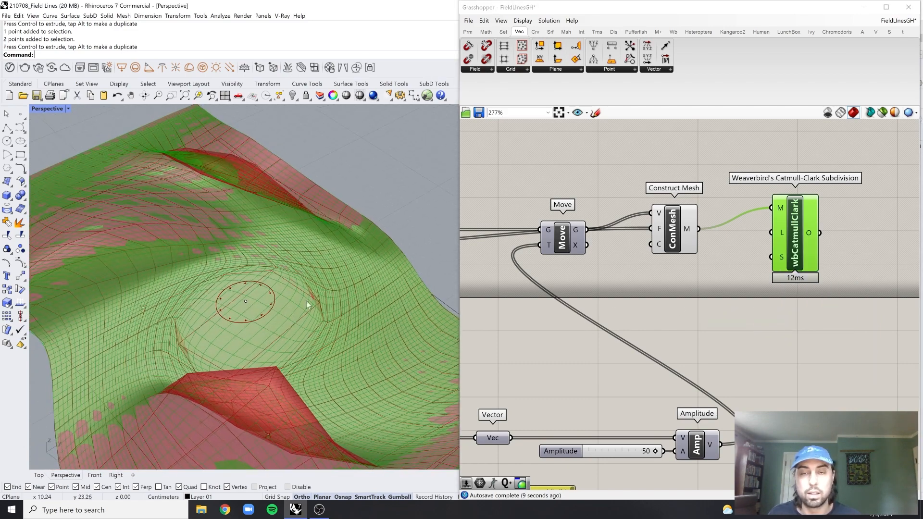
Bake the subdivided mesh and move the baked copy horizontally clear of the Grasshopper preview
{"action": "middle_click", "coordinate": [796, 235]}
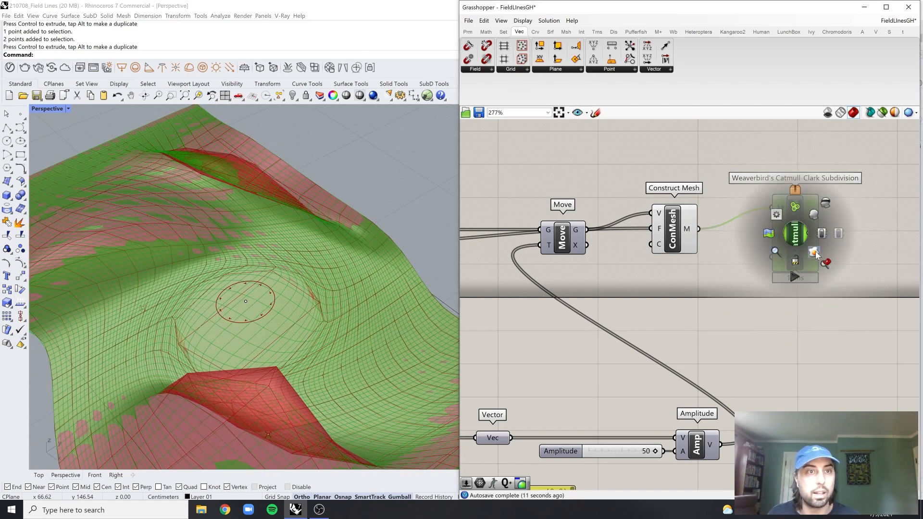
{"action": "left_click", "coordinate": [816, 254]}
{"action": "left_click", "coordinate": [311, 268]}
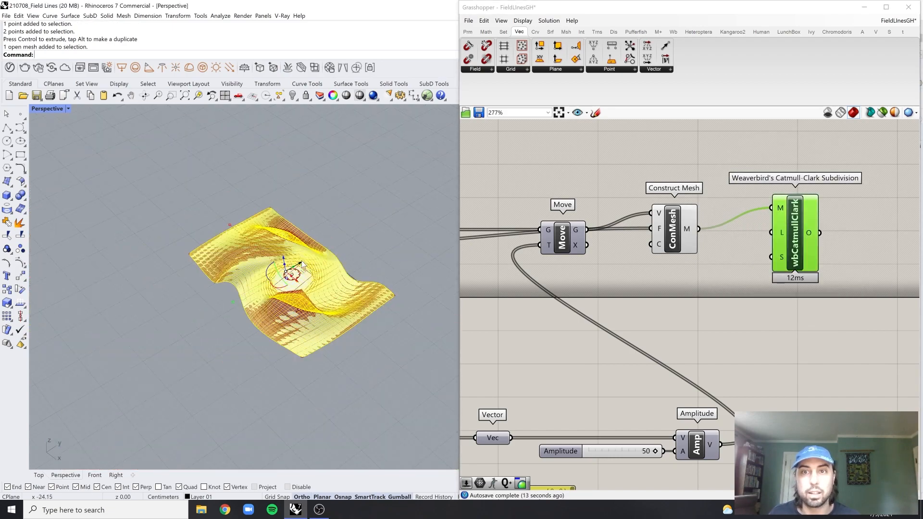
{"action": "left_click_drag", "start_coordinate": [302, 260], "coordinate": [133, 359]}
{"action": "left_click", "coordinate": [250, 377]}
Examine the baked mesh's smoothness around the central dome and the creased folds from several angles
{"action": "scroll", "coordinate": [161, 414], "scroll_direction": "up", "scroll_amount": 4}
{"action": "right_click_drag", "start_coordinate": [161, 415], "coordinate": [307, 302], "text": "shift"}
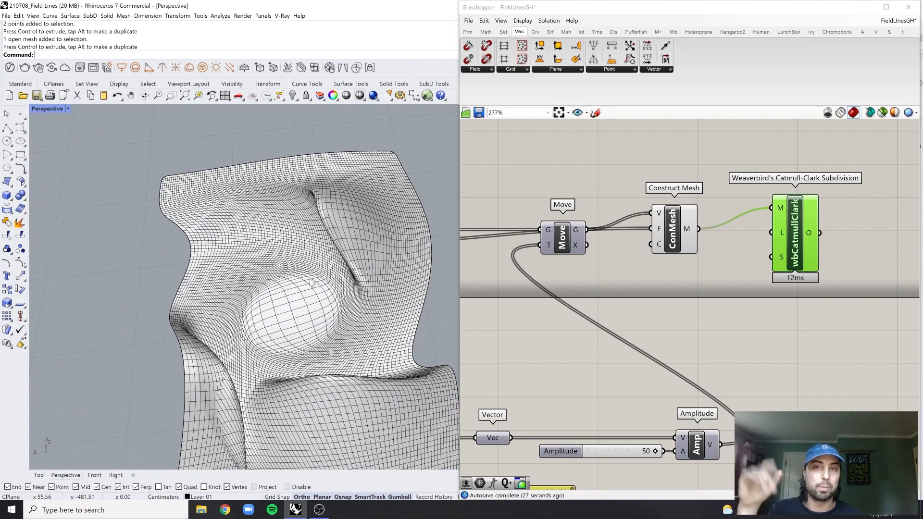
{"action": "right_click_drag", "start_coordinate": [337, 293], "coordinate": [349, 322]}
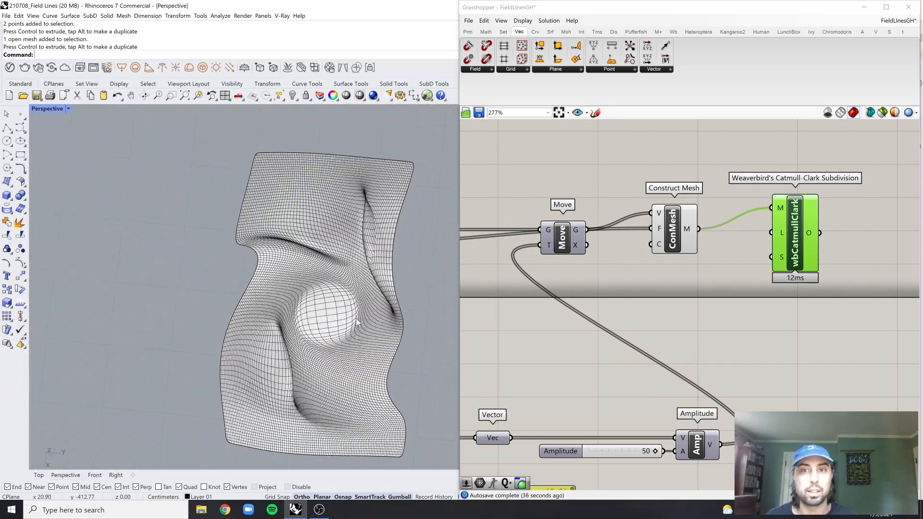
{"action": "scroll", "coordinate": [348, 323], "scroll_direction": "up", "scroll_amount": 3}
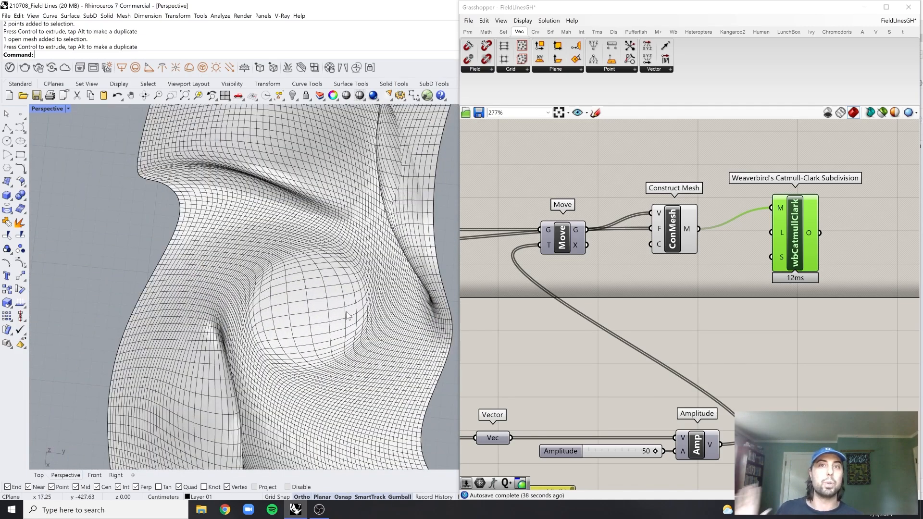
{"action": "scroll", "coordinate": [347, 304], "scroll_direction": "down", "scroll_amount": 5}
{"action": "right_click_drag", "start_coordinate": [347, 304], "coordinate": [382, 206]}
{"action": "right_click_drag", "start_coordinate": [382, 206], "coordinate": [359, 219]}
Shift the baked mesh slightly farther from the Grasshopper preview and hide it
{"action": "left_click", "coordinate": [374, 221]}
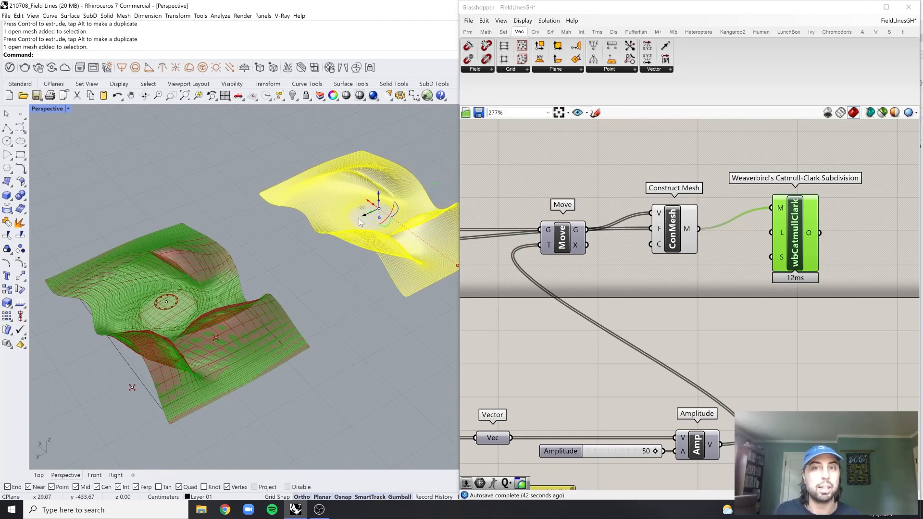
{"action": "scroll", "coordinate": [335, 215], "scroll_direction": "down", "scroll_amount": 4}
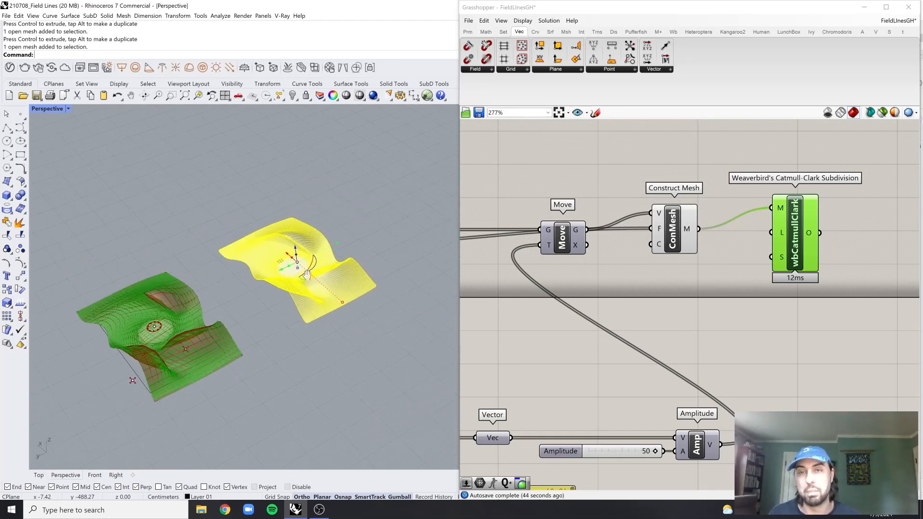
{"action": "left_click_drag", "start_coordinate": [312, 248], "coordinate": [314, 252]}
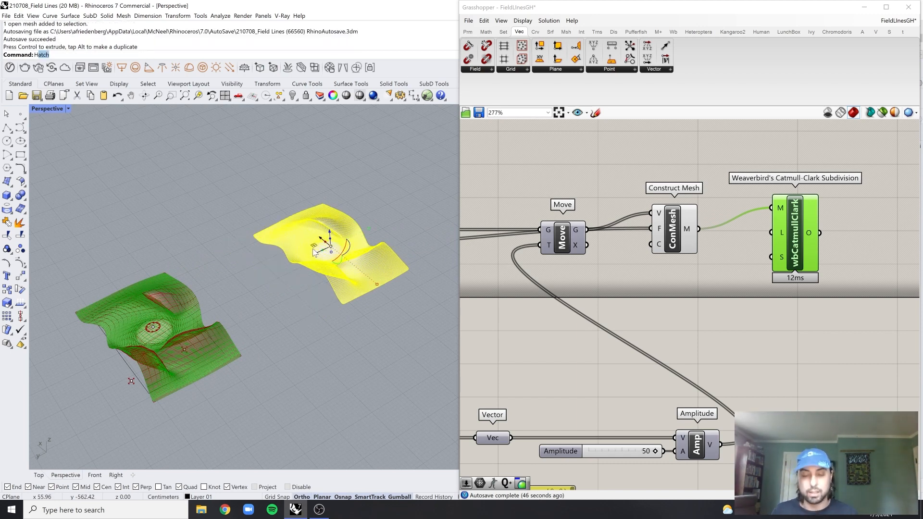
{"action": "type", "text": "uide"}
{"action": "key", "text": "Return"}
{"action": "key", "text": "Escape"}
{"action": "left_click", "coordinate": [317, 261]}
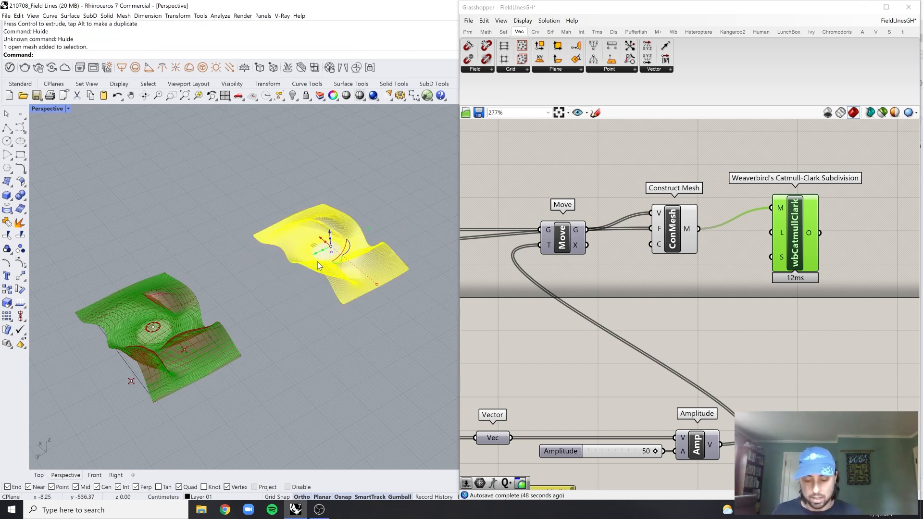
{"action": "type", "text": "Hide"}
{"action": "key", "text": "Return"}
Delete Weaverbird's Catmull-Clark Subdivision component from the definition
{"action": "left_click", "coordinate": [808, 233]}
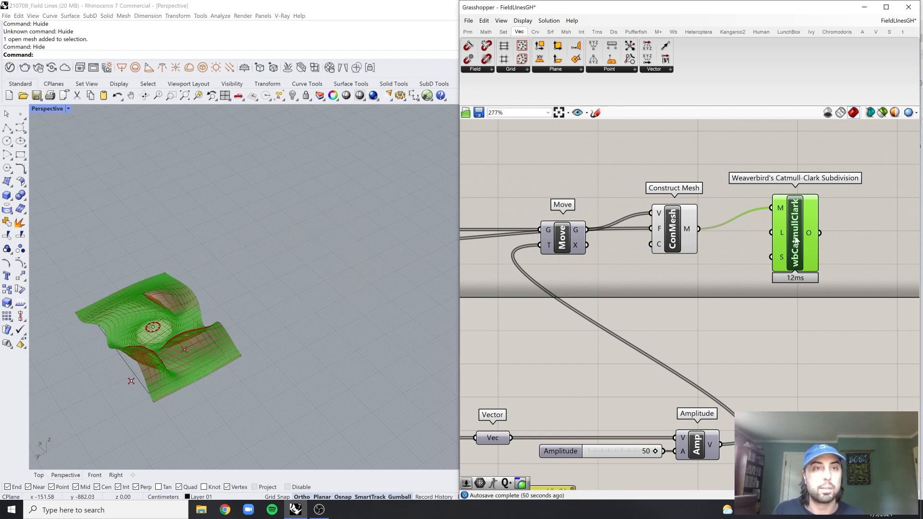
{"action": "key", "text": "Delete"}
{"action": "right_click_drag", "start_coordinate": [163, 355], "coordinate": [338, 306], "text": "shift"}
{"action": "scroll", "coordinate": [623, 285], "scroll_direction": "down", "scroll_amount": 3}
{"action": "scroll", "coordinate": [624, 284], "scroll_direction": "down", "scroll_amount": 3}
{"action": "right_click_drag", "start_coordinate": [591, 284], "coordinate": [657, 283]}
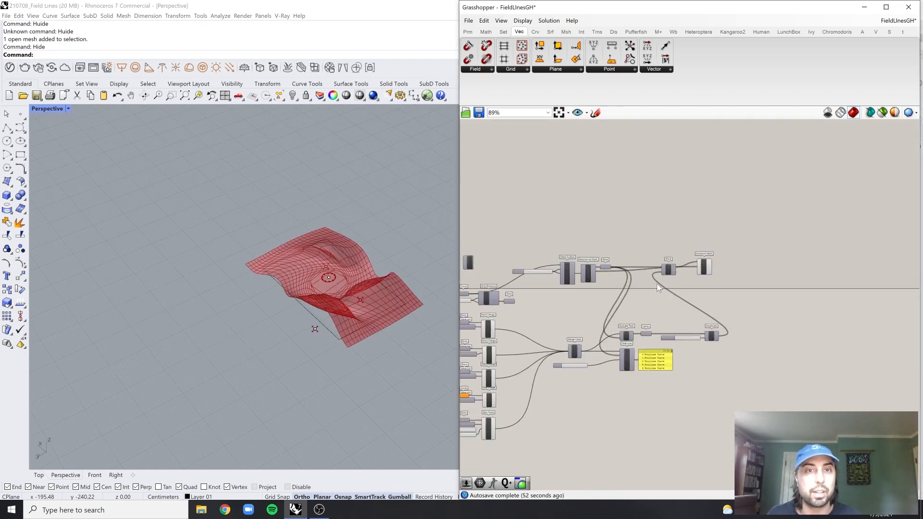
{"action": "right_click_drag", "start_coordinate": [525, 278], "coordinate": [606, 274]}
{"action": "scroll", "coordinate": [592, 288], "scroll_direction": "up", "scroll_amount": 4}
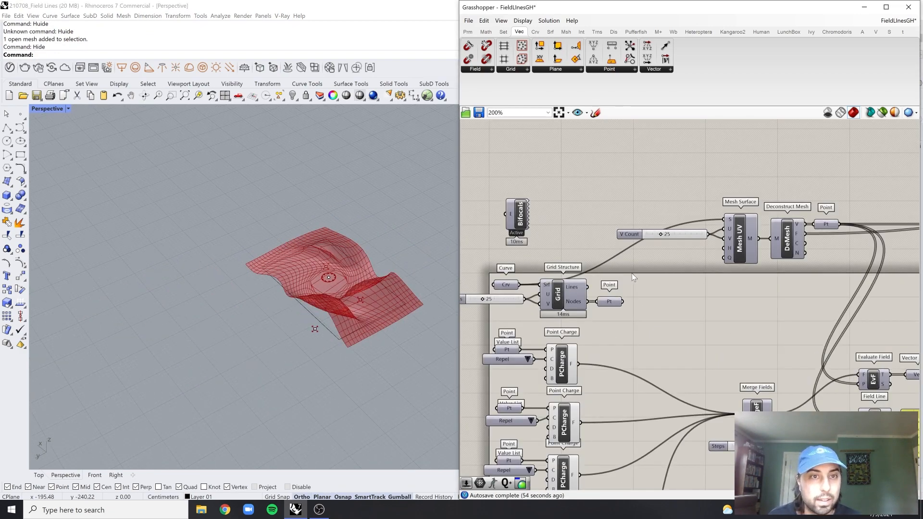
{"action": "right_click_drag", "start_coordinate": [330, 280], "coordinate": [312, 298], "text": "shift"}
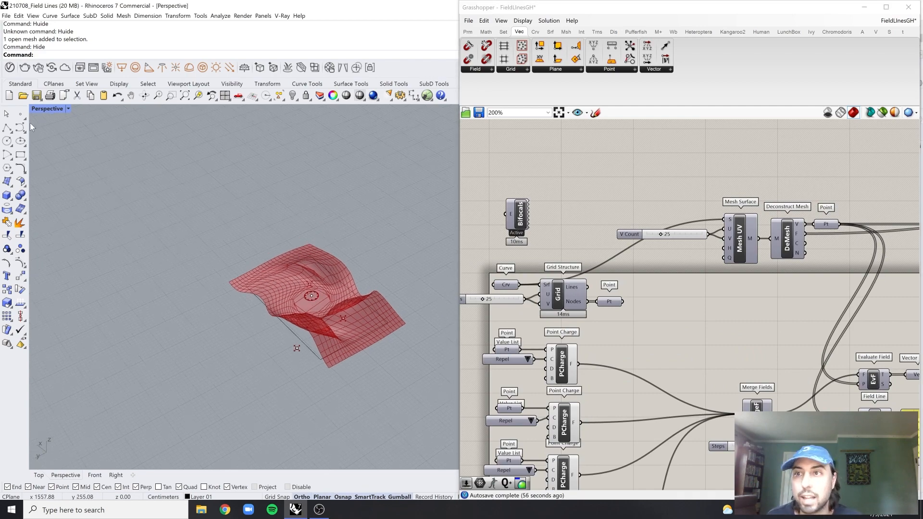
Draw a solid vertical cylinder on the ground plane beside the displaced mesh
{"action": "left_click", "coordinate": [10, 205]}
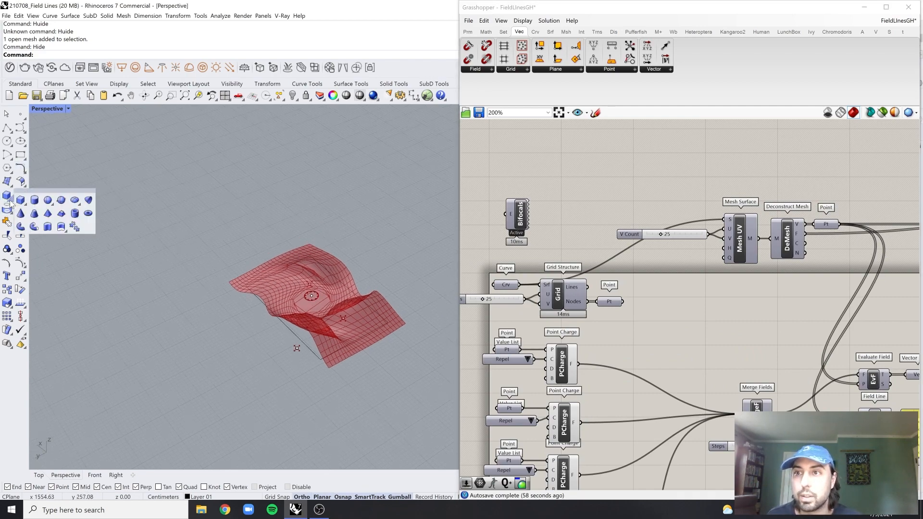
{"action": "left_click", "coordinate": [35, 201]}
{"action": "right_click_drag", "start_coordinate": [266, 269], "coordinate": [171, 295], "text": "shift"}
{"action": "left_click", "coordinate": [297, 290]}
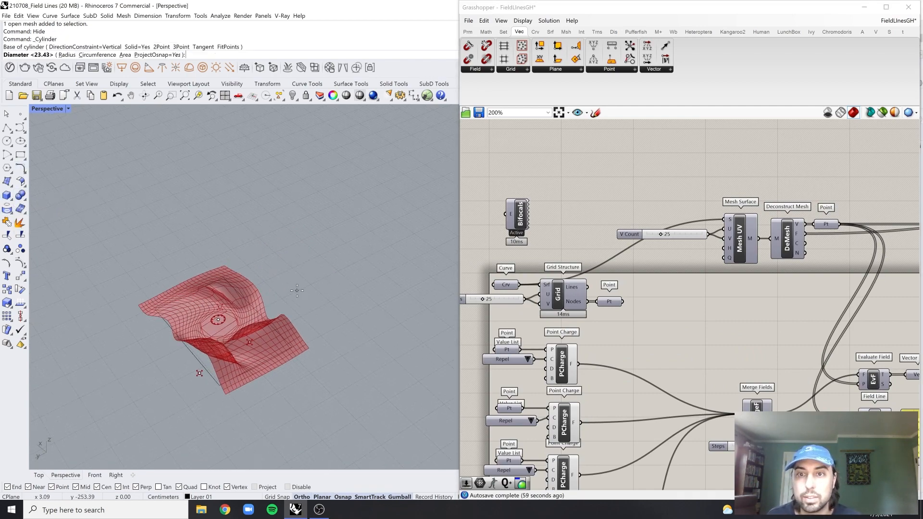
{"action": "left_click", "coordinate": [315, 306]}
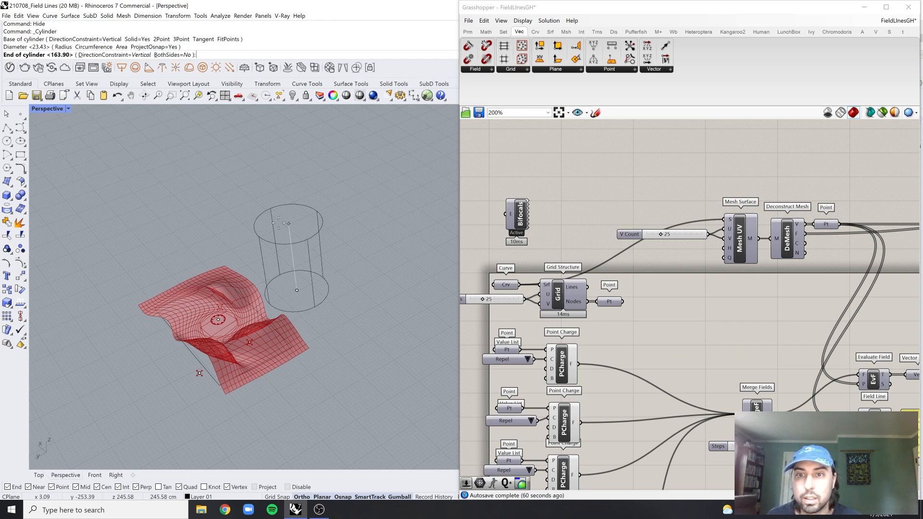
{"action": "left_click", "coordinate": [332, 198]}
{"action": "scroll", "coordinate": [327, 201], "scroll_direction": "up", "scroll_amount": 3}
{"action": "left_click", "coordinate": [288, 214]}
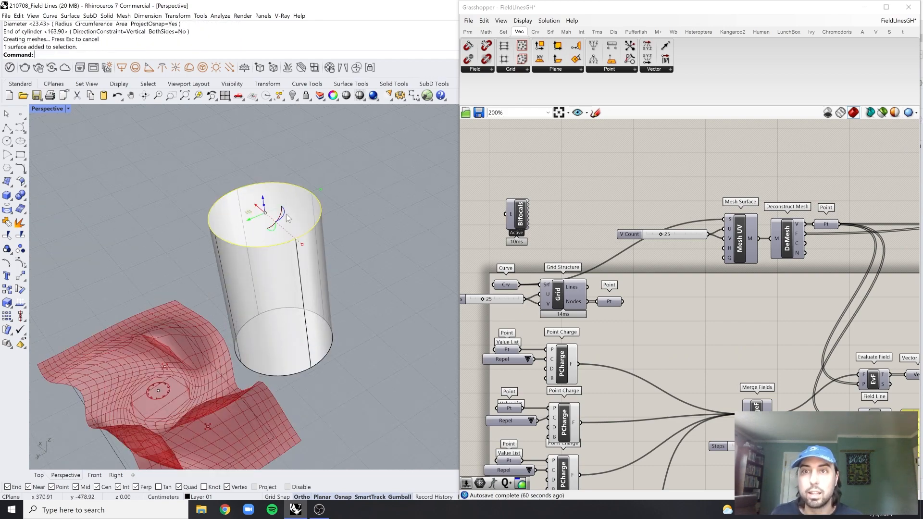
{"action": "right_click_drag", "start_coordinate": [287, 215], "coordinate": [331, 344]}
{"action": "left_click", "coordinate": [282, 304], "text": "ctrl+shift"}
{"action": "key", "text": "Delete"}
{"action": "key", "text": "ctrl+z"}
Delete the cylinder's top and bottom cap surfaces to make it an open tube
{"action": "left_click", "coordinate": [245, 192], "text": "ctrl+shift"}
{"action": "right_click_drag", "start_coordinate": [323, 233], "coordinate": [333, 178]}
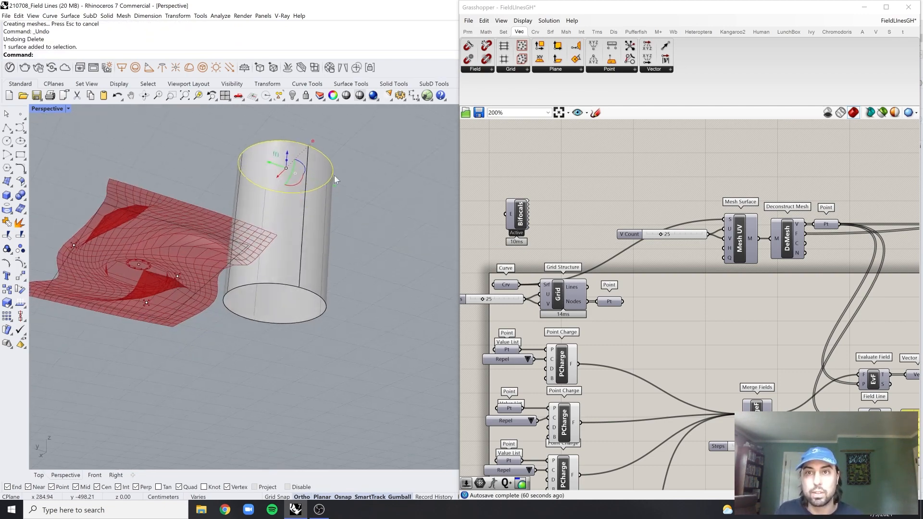
{"action": "key", "text": "Delete"}
{"action": "right_click_drag", "start_coordinate": [375, 253], "coordinate": [307, 274]}
{"action": "left_click", "coordinate": [306, 274], "text": "ctrl+shift"}
{"action": "key", "text": "Delete"}
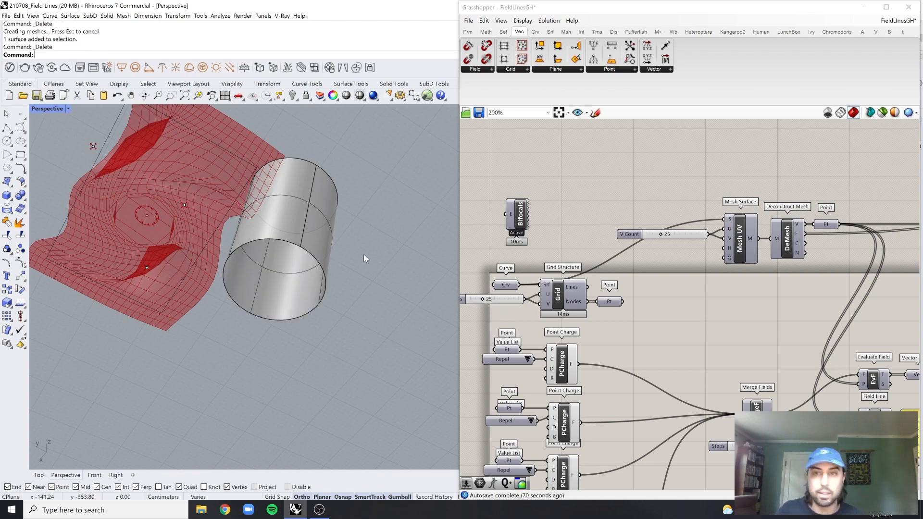
Add a Brep parameter above the V Count slider and reference the open cylinder surface in it
{"action": "left_click", "coordinate": [299, 230]}
{"action": "right_click_drag", "start_coordinate": [363, 255], "coordinate": [447, 228]}
{"action": "scroll", "coordinate": [603, 215], "scroll_direction": "down", "scroll_amount": 1}
{"action": "right_click_drag", "start_coordinate": [603, 215], "coordinate": [596, 221]}
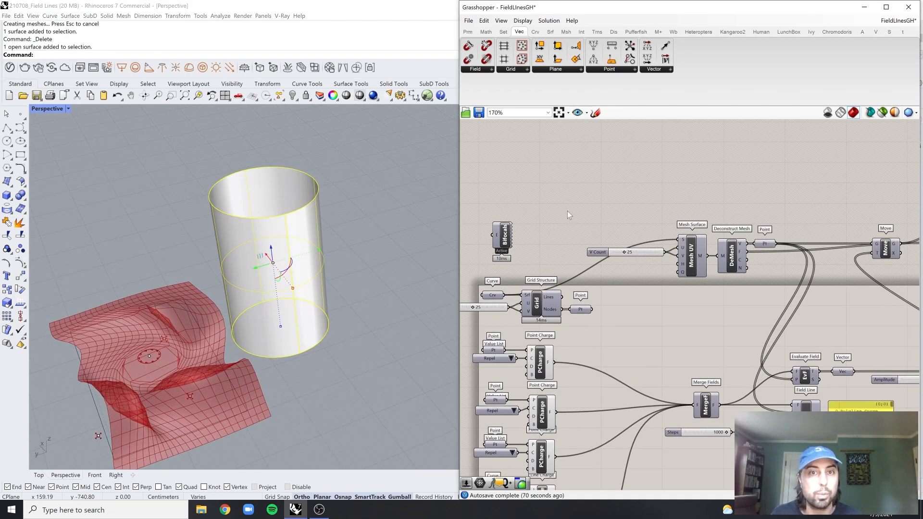
{"action": "double_click", "coordinate": [590, 219]}
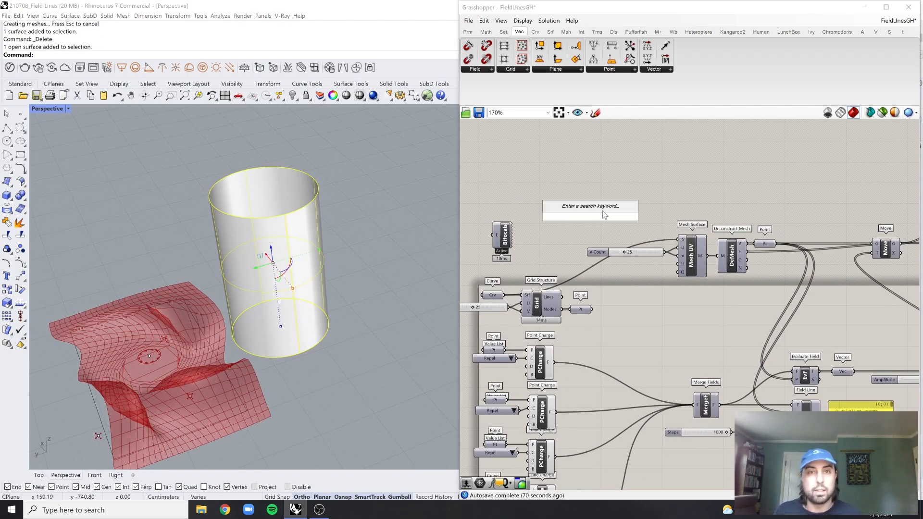
{"action": "type", "text": "bre"}
{"action": "left_click", "coordinate": [593, 195]}
{"action": "scroll", "coordinate": [613, 208], "scroll_direction": "up", "scroll_amount": 4}
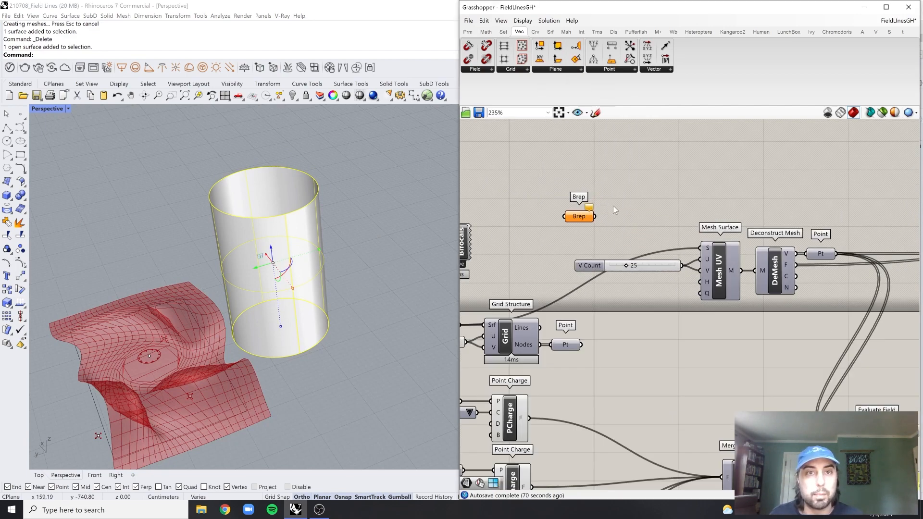
{"action": "right_click", "coordinate": [584, 218]}
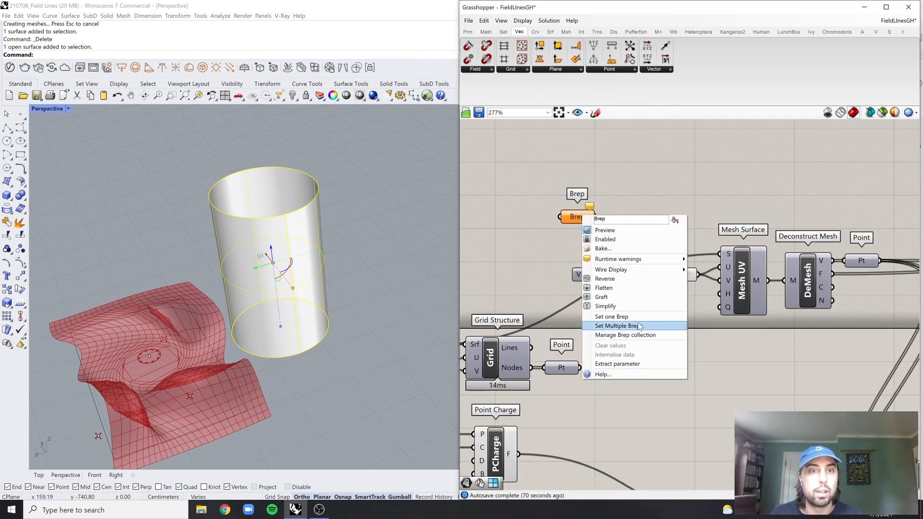
{"action": "left_click", "coordinate": [639, 318]}
Move the open cylinder horizontally farther away from the displaced mesh and deselect it
{"action": "scroll", "coordinate": [379, 306], "scroll_direction": "down", "scroll_amount": 2}
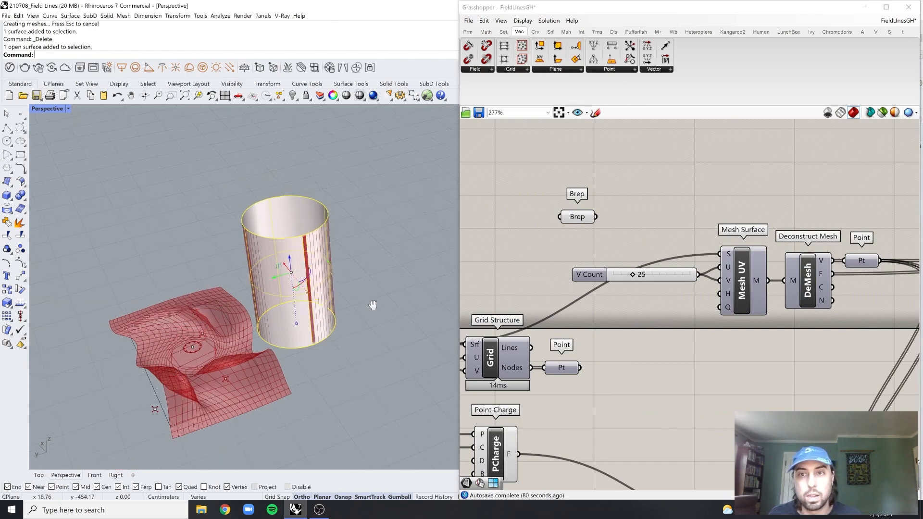
{"action": "left_click_drag", "start_coordinate": [287, 284], "coordinate": [347, 269]}
{"action": "left_click", "coordinate": [423, 279]}
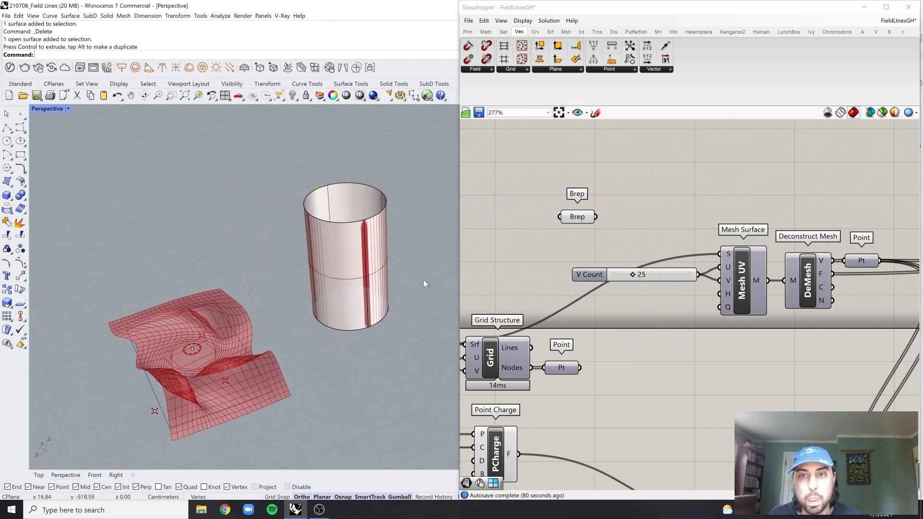
Connect the Brep parameter to Mesh Surface's surface input, replacing the existing source, and place the parameter directly beside that input
{"action": "scroll", "coordinate": [660, 229], "scroll_direction": "up", "scroll_amount": 3}
{"action": "right_click_drag", "start_coordinate": [660, 230], "coordinate": [637, 228]}
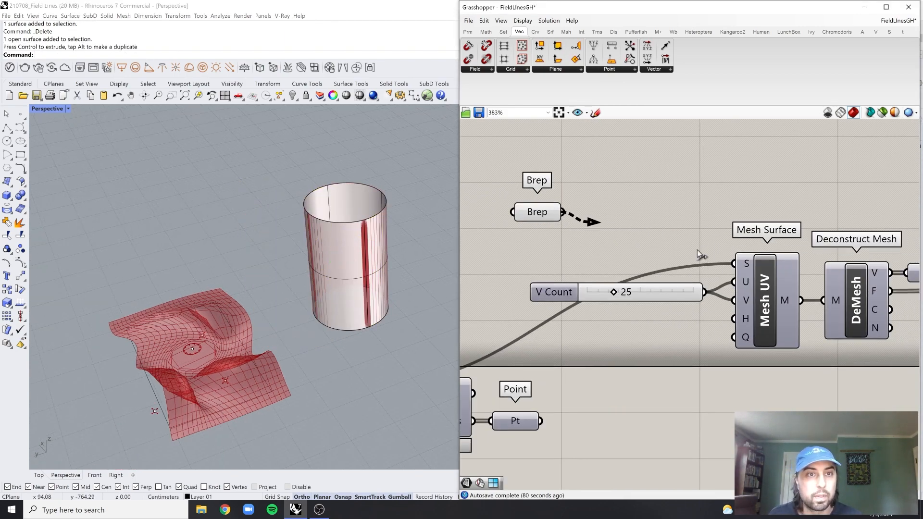
{"action": "left_click_drag", "start_coordinate": [699, 250], "coordinate": [745, 266]}
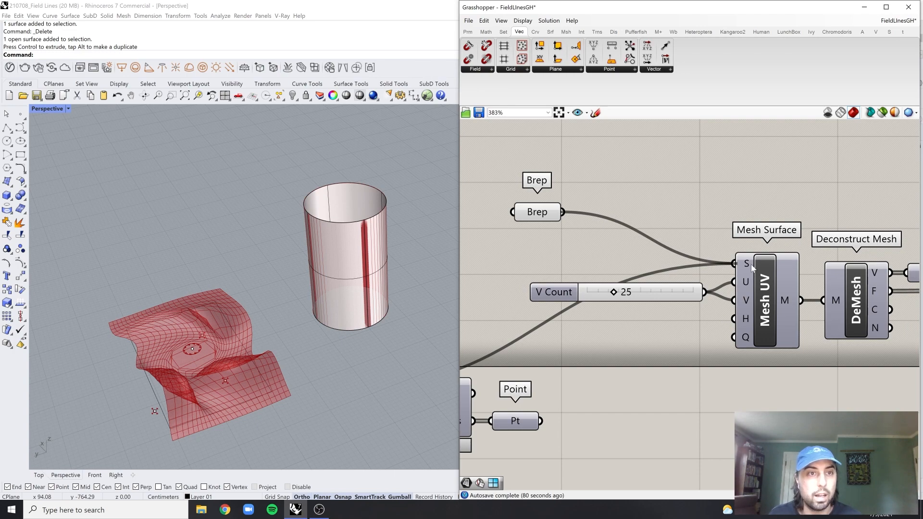
{"action": "right_click_drag", "start_coordinate": [789, 272], "coordinate": [713, 267]}
{"action": "left_click", "coordinate": [700, 278]}
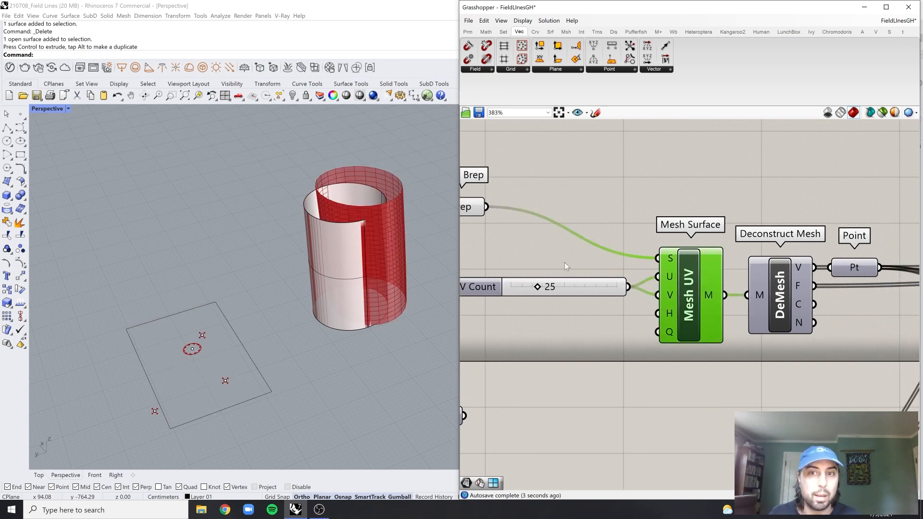
{"action": "scroll", "coordinate": [673, 260], "scroll_direction": "down", "scroll_amount": 1}
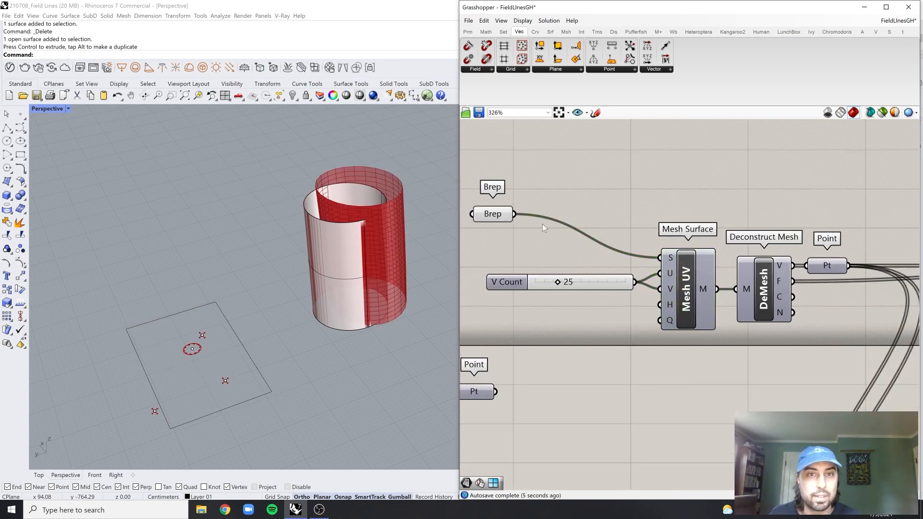
{"action": "left_click_drag", "start_coordinate": [506, 222], "coordinate": [632, 267]}
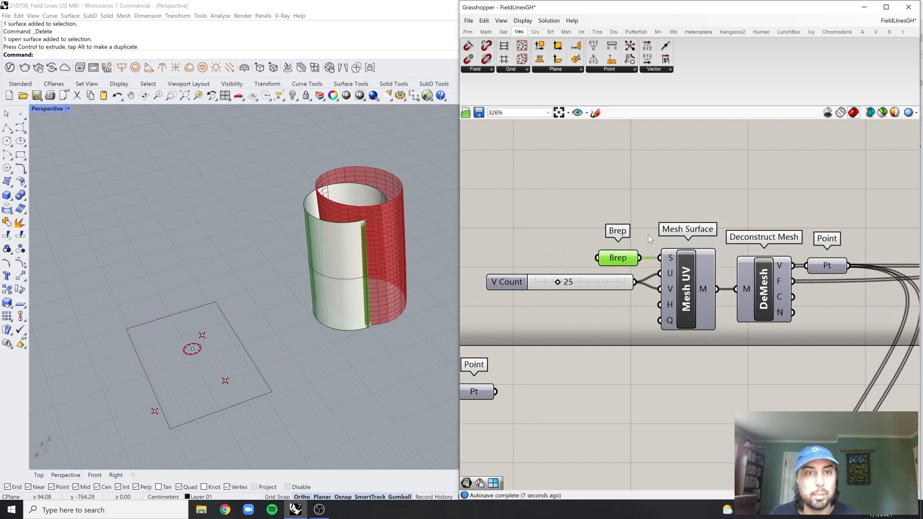
Select the four field points around the ground rectangle in the Rhino viewport
{"action": "left_click", "coordinate": [649, 238]}
{"action": "scroll", "coordinate": [361, 226], "scroll_direction": "up", "scroll_amount": 4}
{"action": "right_click_drag", "start_coordinate": [361, 227], "coordinate": [340, 216]}
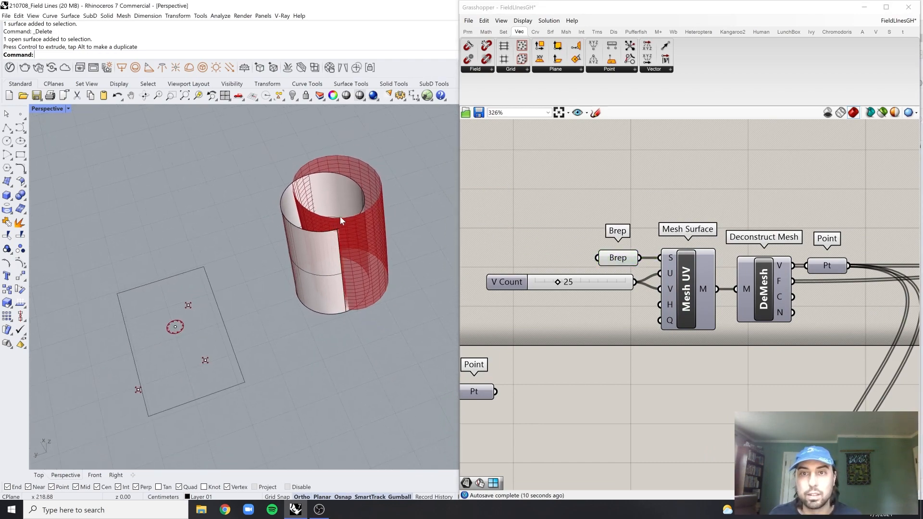
{"action": "middle_click", "coordinate": [623, 354]}
{"action": "left_click_drag", "start_coordinate": [81, 294], "coordinate": [288, 393]}
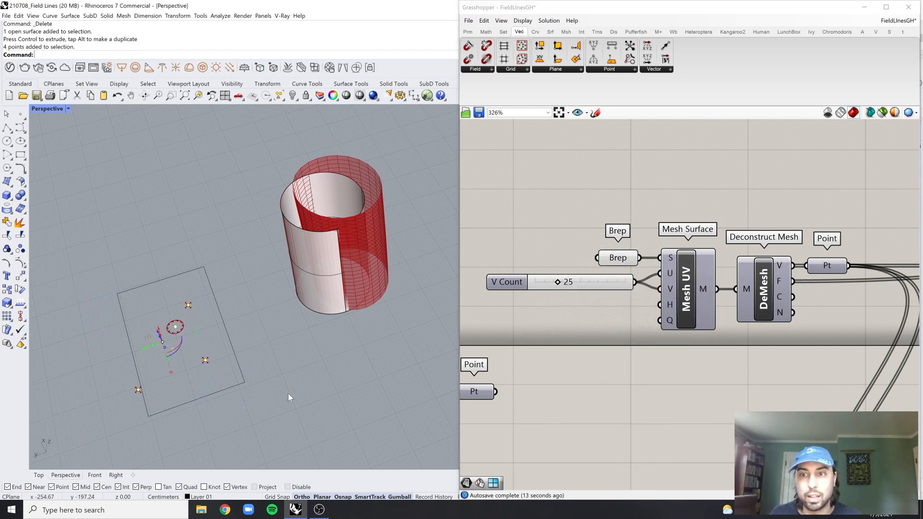
Clear the stored values from the Point parameter that feeds Point Charge
{"action": "scroll", "coordinate": [288, 394], "scroll_direction": "down", "scroll_amount": 2}
{"action": "scroll", "coordinate": [518, 387], "scroll_direction": "down", "scroll_amount": 3}
{"action": "right_click_drag", "start_coordinate": [574, 341], "coordinate": [643, 232]}
{"action": "left_click_drag", "start_coordinate": [620, 295], "coordinate": [532, 407]}
{"action": "left_click", "coordinate": [546, 244]}
{"action": "scroll", "coordinate": [546, 244], "scroll_direction": "up", "scroll_amount": 4}
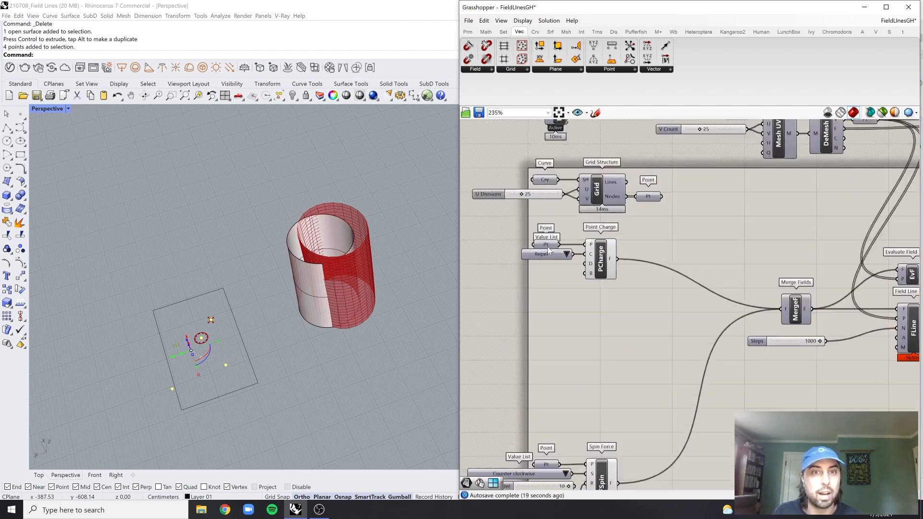
{"action": "right_click", "coordinate": [550, 242]}
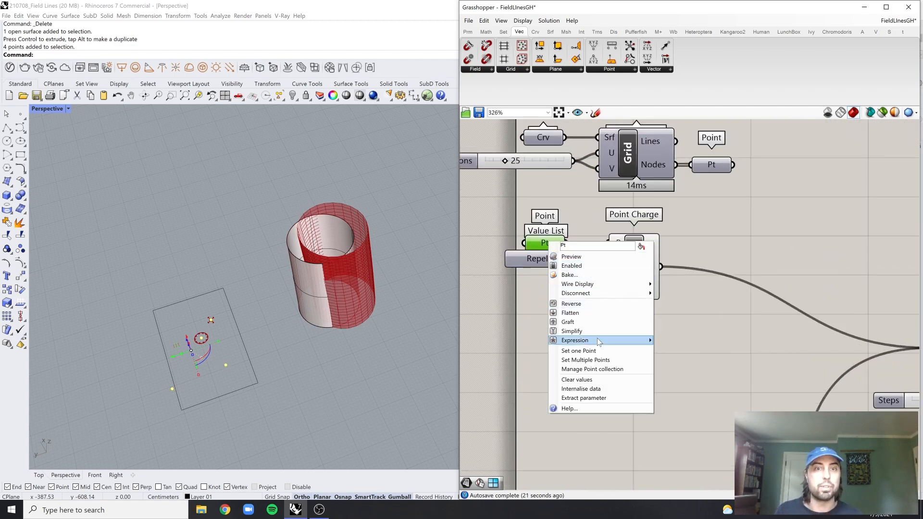
{"action": "left_click", "coordinate": [602, 380]}
Clear the stored values from the Point parameter that feeds Spin Force
{"action": "scroll", "coordinate": [631, 336], "scroll_direction": "down", "scroll_amount": 4}
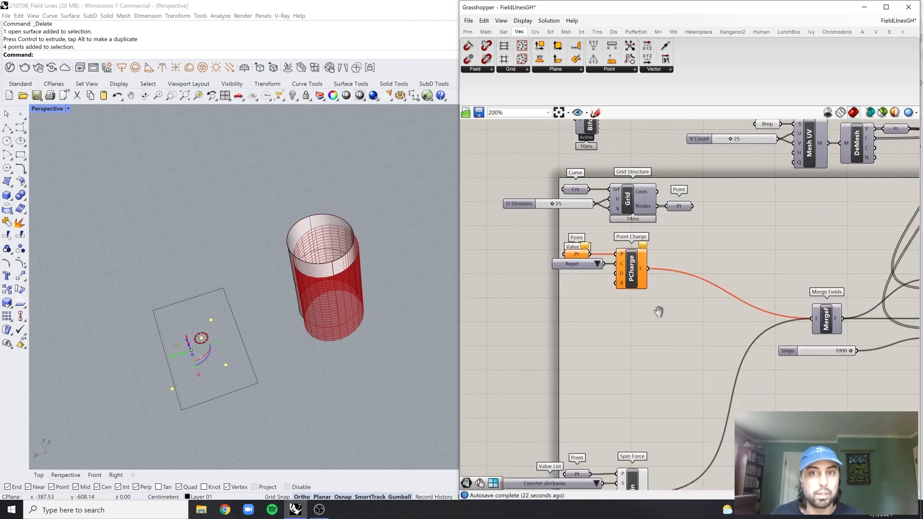
{"action": "scroll", "coordinate": [600, 391], "scroll_direction": "up", "scroll_amount": 5}
{"action": "right_click", "coordinate": [581, 363]}
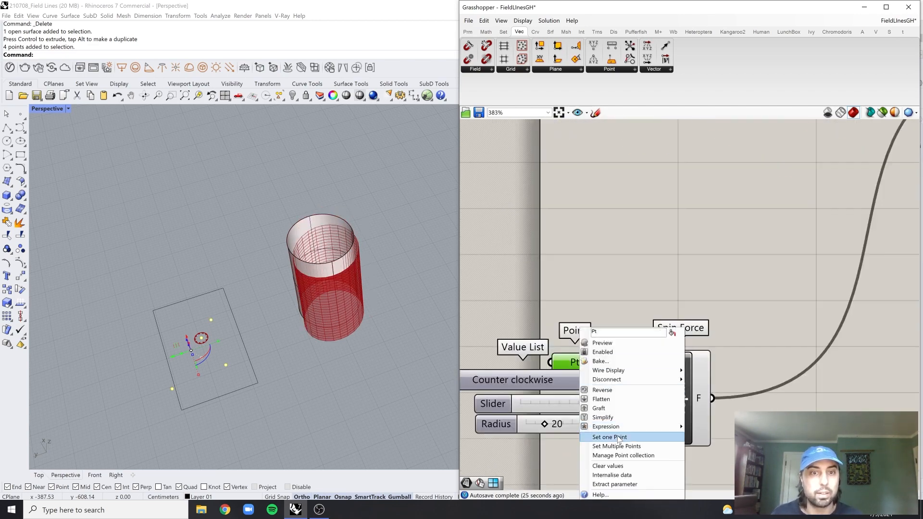
{"action": "left_click", "coordinate": [606, 466]}
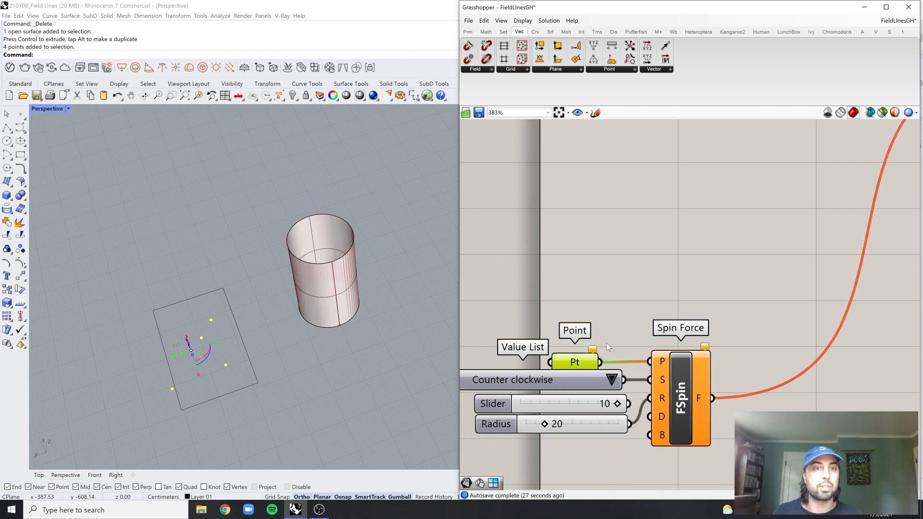
Move Spin Force and its input components up the canvas, closer to Point Charge
{"action": "scroll", "coordinate": [607, 343], "scroll_direction": "down", "scroll_amount": 5}
{"action": "scroll", "coordinate": [615, 241], "scroll_direction": "up", "scroll_amount": 3}
{"action": "left_click_drag", "start_coordinate": [672, 302], "coordinate": [534, 465]}
{"action": "left_click_drag", "start_coordinate": [640, 439], "coordinate": [647, 380]}
{"action": "left_click", "coordinate": [596, 312]}
{"action": "scroll", "coordinate": [407, 298], "scroll_direction": "up", "scroll_amount": 2}
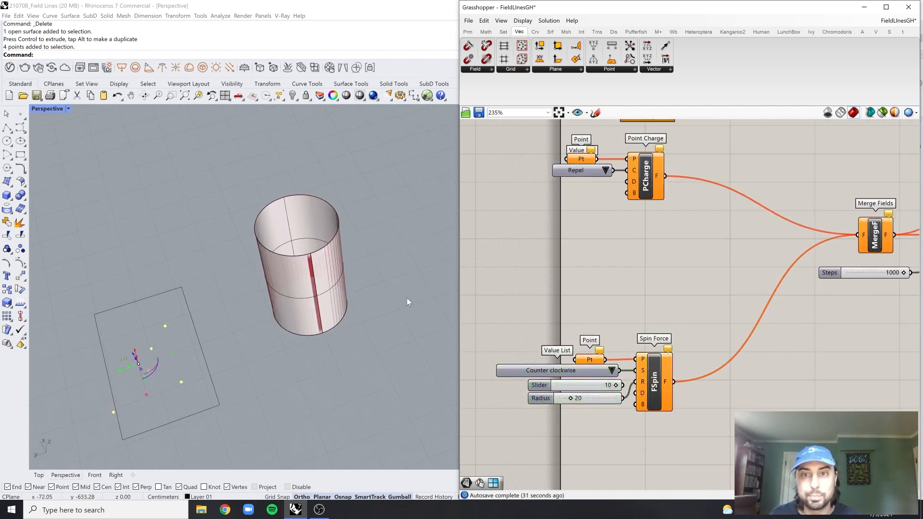
Draw a box about 356 cm high that surrounds the open cylinder and shift it slightly downward
{"action": "right_click_drag", "start_coordinate": [406, 298], "coordinate": [393, 308], "text": "shift"}
{"action": "left_click", "coordinate": [7, 195]}
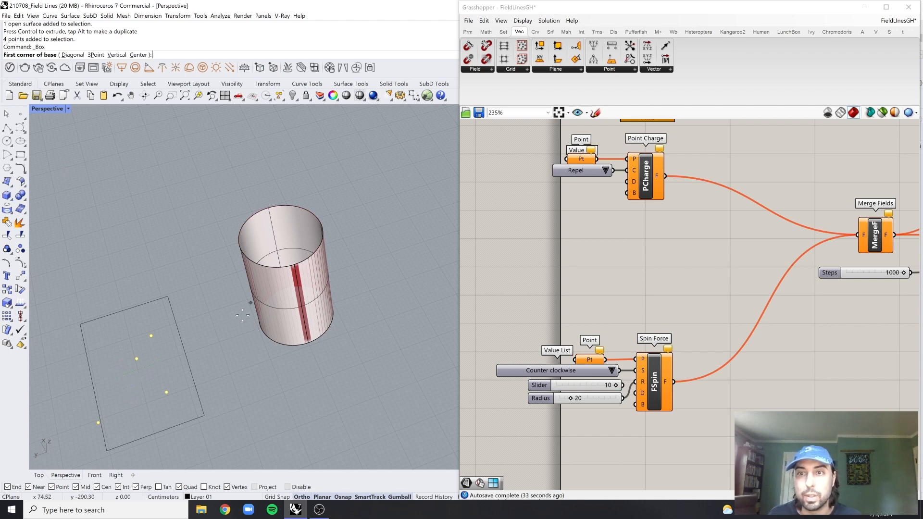
{"action": "left_click", "coordinate": [36, 477]}
{"action": "scroll", "coordinate": [264, 283], "scroll_direction": "down", "scroll_amount": 10}
{"action": "scroll", "coordinate": [253, 412], "scroll_direction": "up", "scroll_amount": 2}
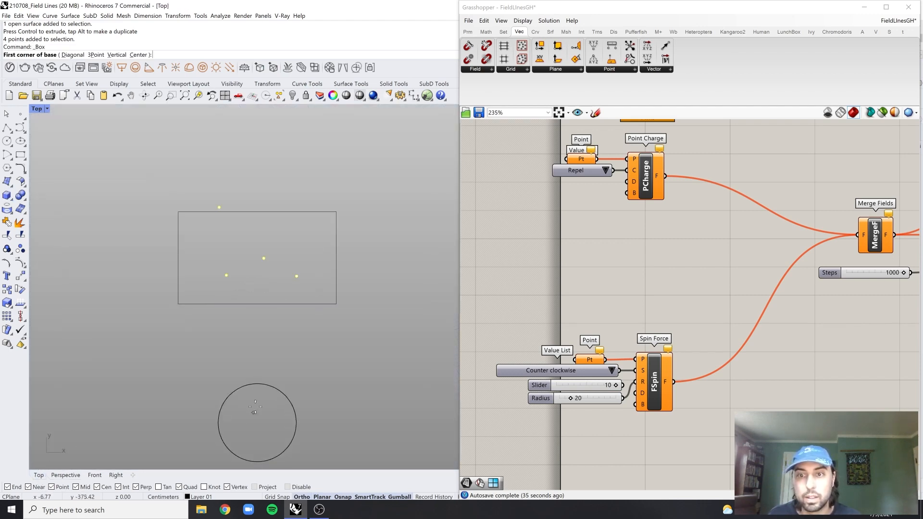
{"action": "right_click_drag", "start_coordinate": [253, 412], "coordinate": [260, 355]}
{"action": "left_click", "coordinate": [208, 308]}
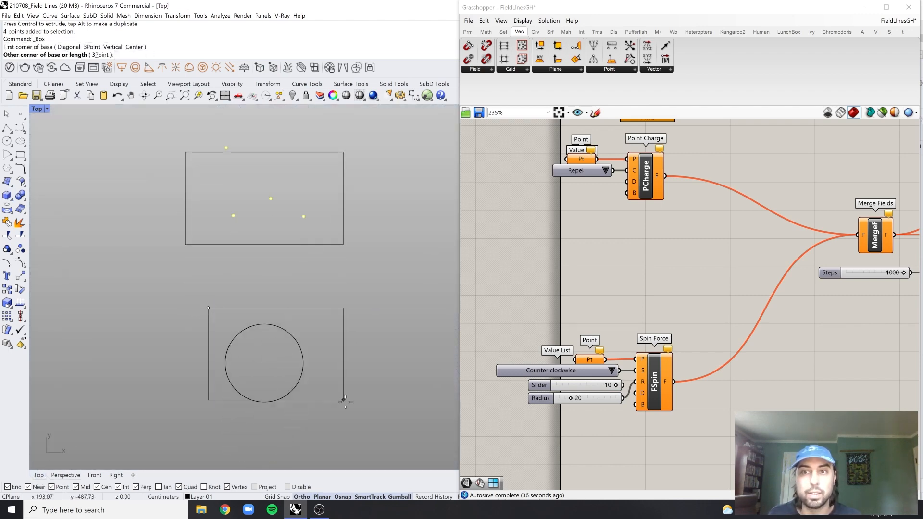
{"action": "left_click", "coordinate": [329, 420]}
{"action": "left_click", "coordinate": [64, 478]}
{"action": "right_click_drag", "start_coordinate": [299, 321], "coordinate": [318, 228]}
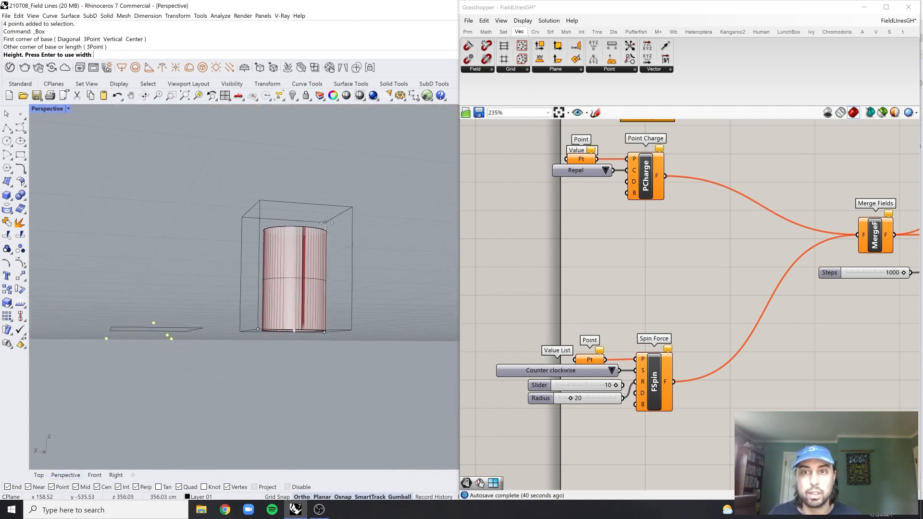
{"action": "left_click", "coordinate": [330, 219]}
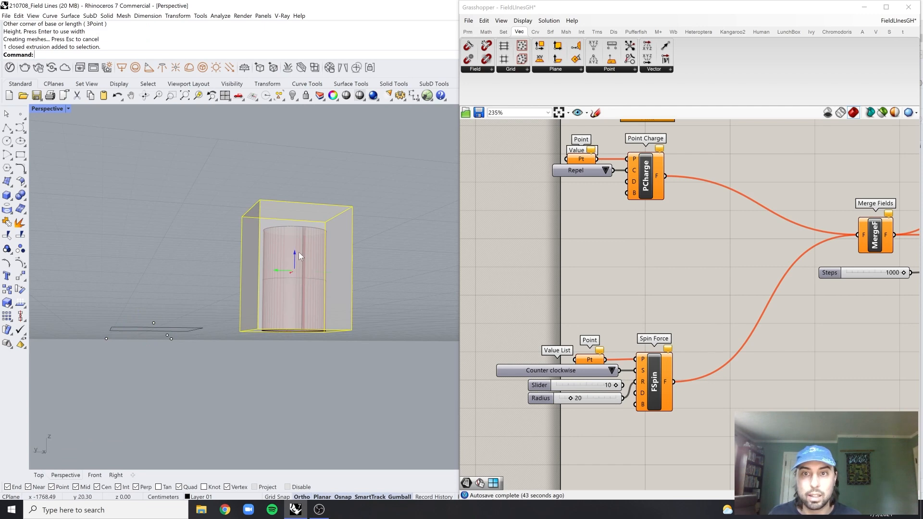
{"action": "left_click_drag", "start_coordinate": [295, 253], "coordinate": [295, 258]}
Add a Brep parameter below Spin Force and reference the selected box in it
{"action": "right_click_drag", "start_coordinate": [349, 198], "coordinate": [366, 250]}
{"action": "scroll", "coordinate": [605, 294], "scroll_direction": "down", "scroll_amount": 5}
{"action": "scroll", "coordinate": [590, 319], "scroll_direction": "up", "scroll_amount": 4}
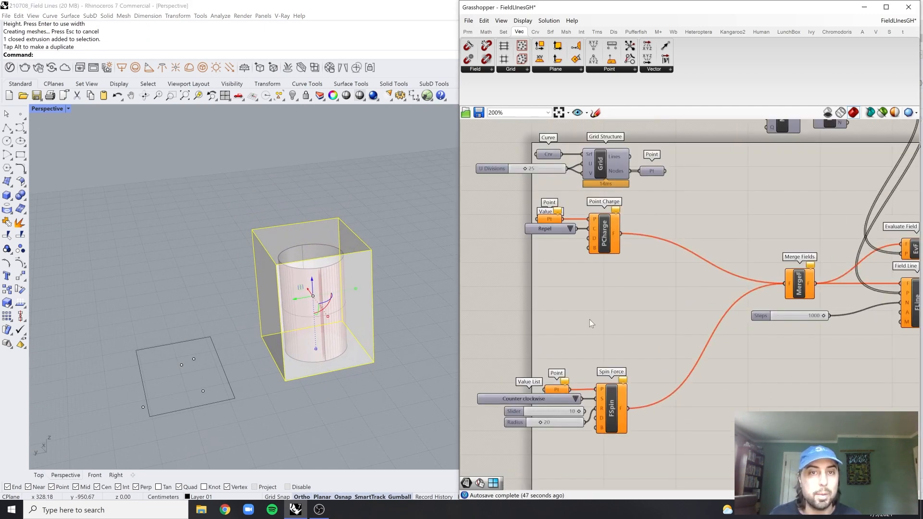
{"action": "right_click_drag", "start_coordinate": [596, 309], "coordinate": [596, 241]}
{"action": "scroll", "coordinate": [571, 388], "scroll_direction": "down", "scroll_amount": 1}
{"action": "scroll", "coordinate": [571, 389], "scroll_direction": "down", "scroll_amount": 1}
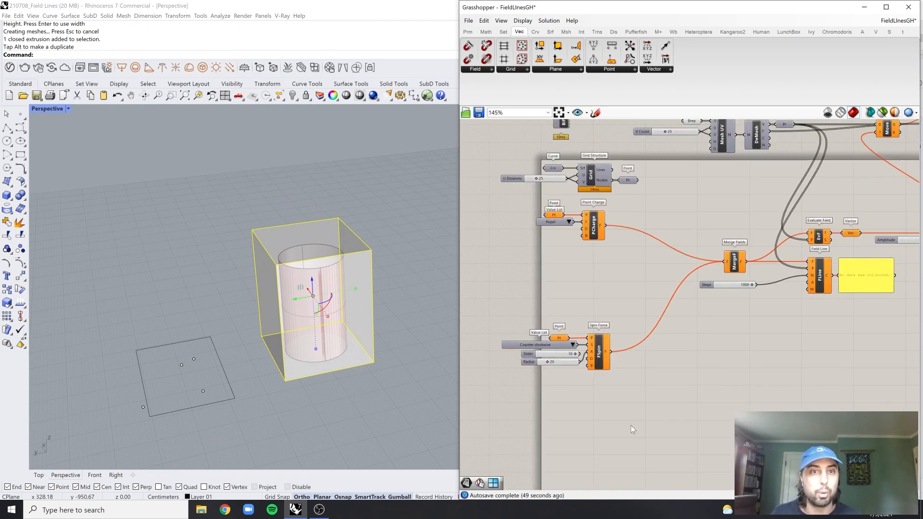
{"action": "double_click", "coordinate": [583, 432]}
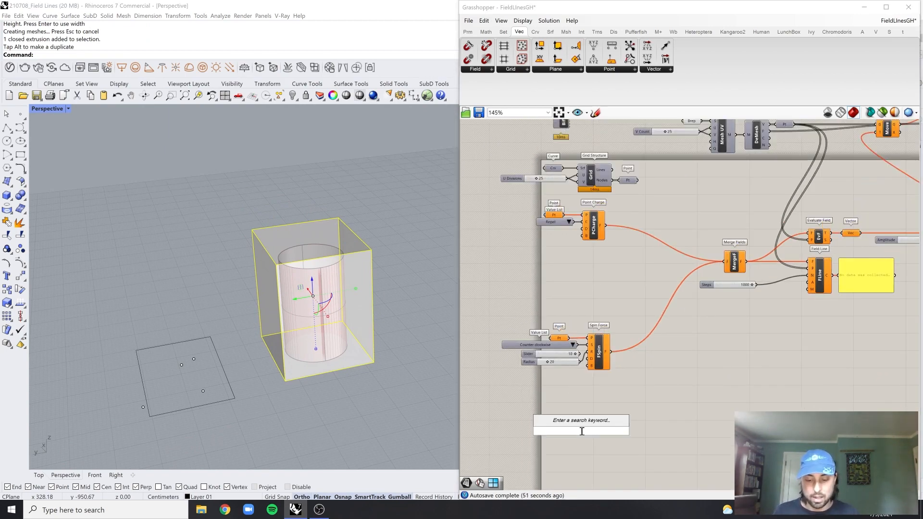
{"action": "type", "text": "bre"}
{"action": "left_click", "coordinate": [556, 408]}
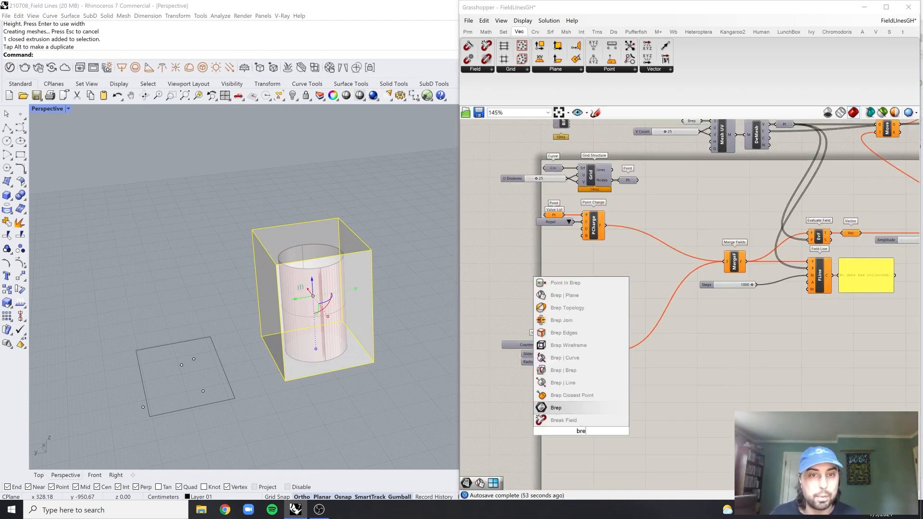
{"action": "right_click", "coordinate": [579, 430]}
{"action": "left_click", "coordinate": [610, 446]}
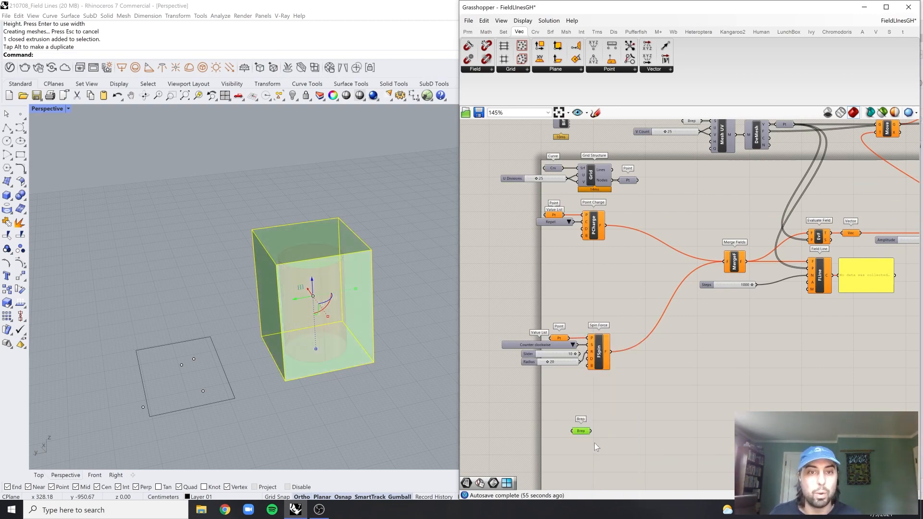
Add a Populate 3D component, connect the box's Brep parameter to its region input, and place the parameter beside that input
{"action": "scroll", "coordinate": [594, 443], "scroll_direction": "up", "scroll_amount": 3}
{"action": "double_click", "coordinate": [633, 407]}
{"action": "type", "text": "Pop"}
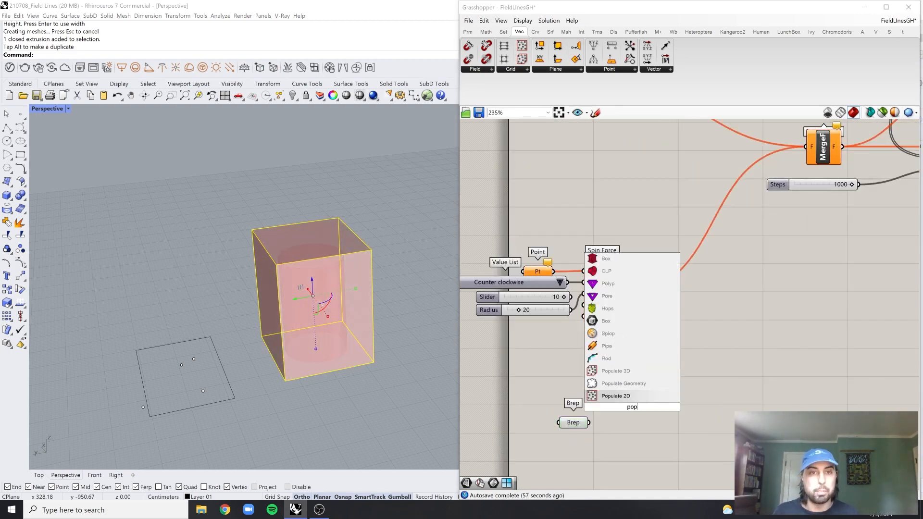
{"action": "key", "text": "Up"}
{"action": "key", "text": "Up"}
{"action": "key", "text": "Return"}
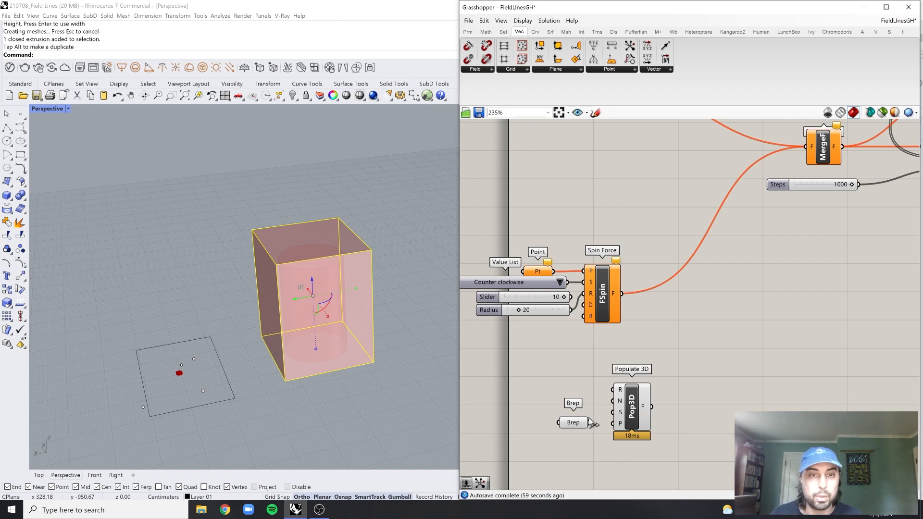
{"action": "left_click_drag", "start_coordinate": [566, 422], "coordinate": [589, 388]}
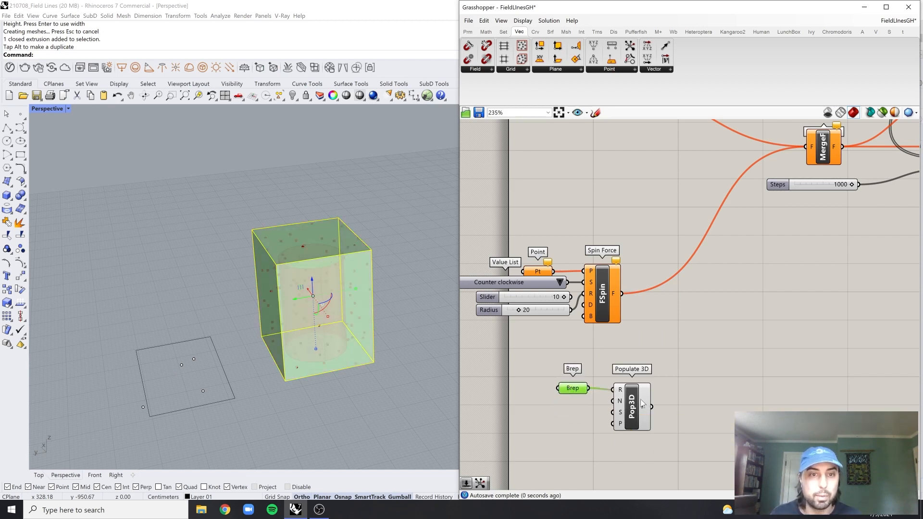
{"action": "left_click", "coordinate": [631, 404]}
{"action": "scroll", "coordinate": [619, 402], "scroll_direction": "up", "scroll_amount": 2}
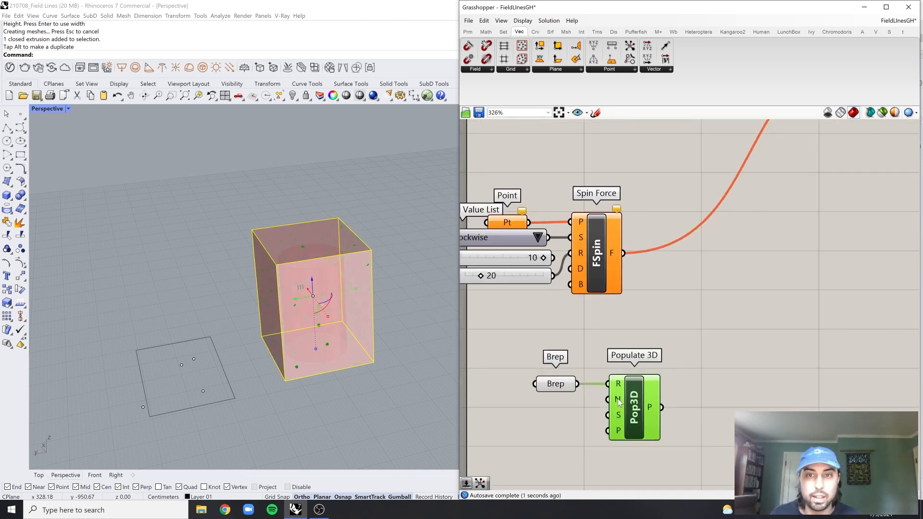
Create a number slider with value 15 and connect it to Populate 3D's count input
{"action": "double_click", "coordinate": [537, 424]}
{"action": "type", "text": "15"}
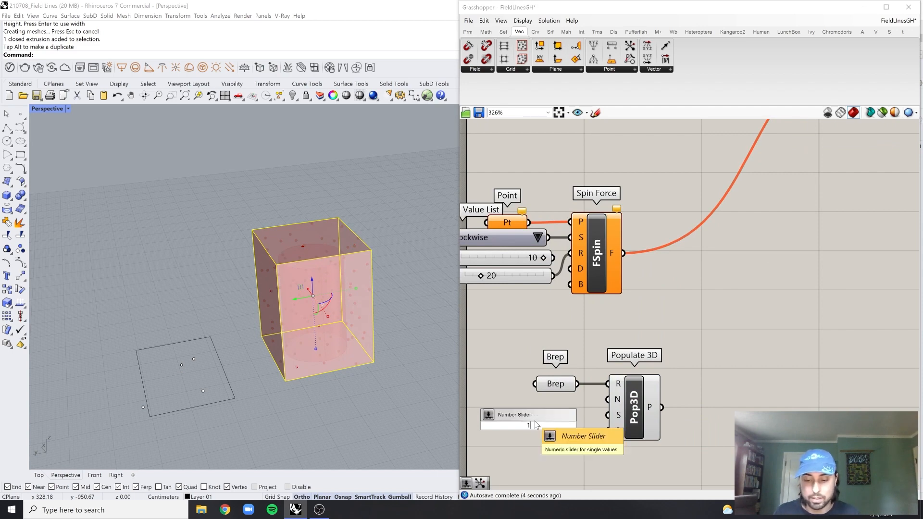
{"action": "key", "text": "Return"}
{"action": "left_click_drag", "start_coordinate": [555, 430], "coordinate": [608, 400]}
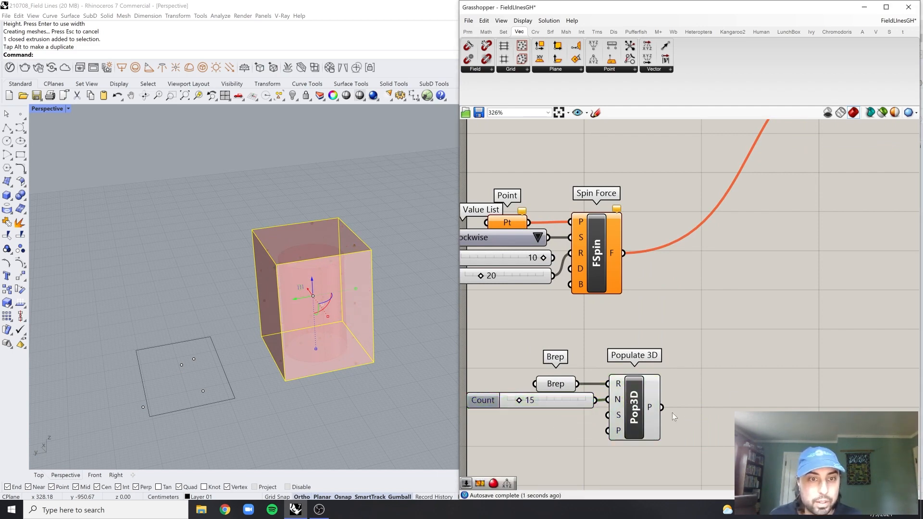
Create a number slider with value 42632, connect it to Populate 3D's seed input, and place it under the Count slider
{"action": "double_click", "coordinate": [549, 438]}
{"action": "type", "text": "42632"}
{"action": "key", "text": "Return"}
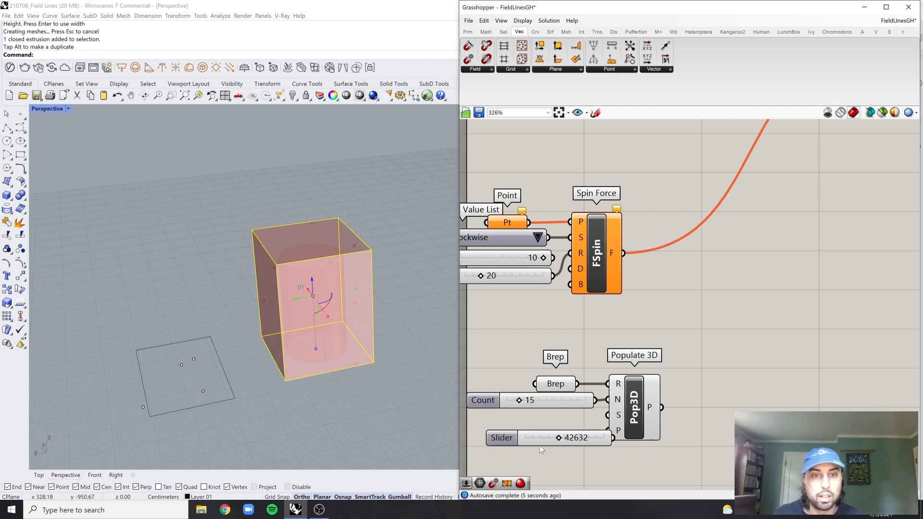
{"action": "left_click_drag", "start_coordinate": [539, 445], "coordinate": [573, 417]}
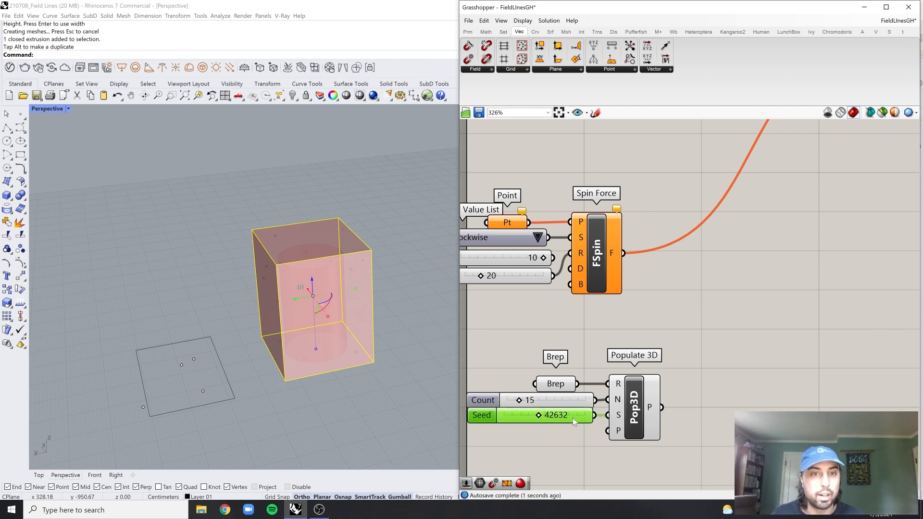
Right-align the Brep parameter and the Count and Seed sliders beside Populate 3D
{"action": "left_click", "coordinate": [624, 362]}
{"action": "left_click_drag", "start_coordinate": [593, 363], "coordinate": [468, 429]}
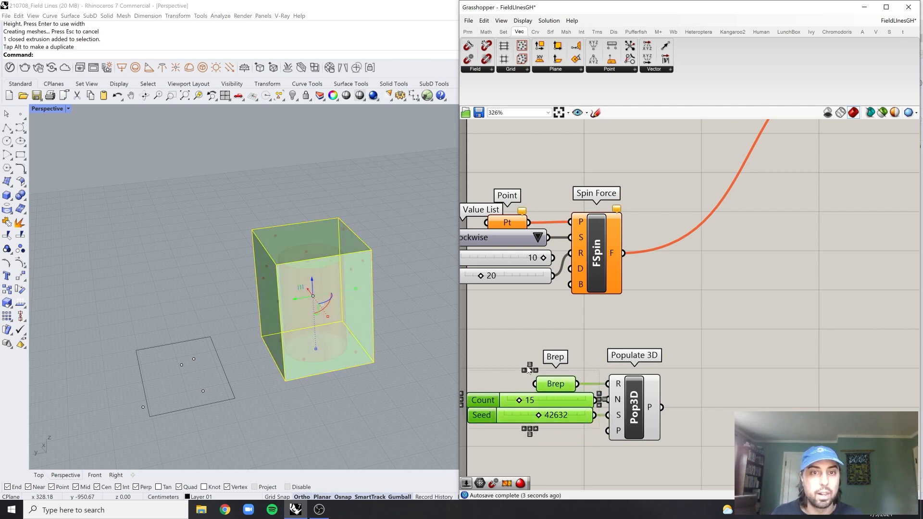
{"action": "left_click", "coordinate": [569, 394]}
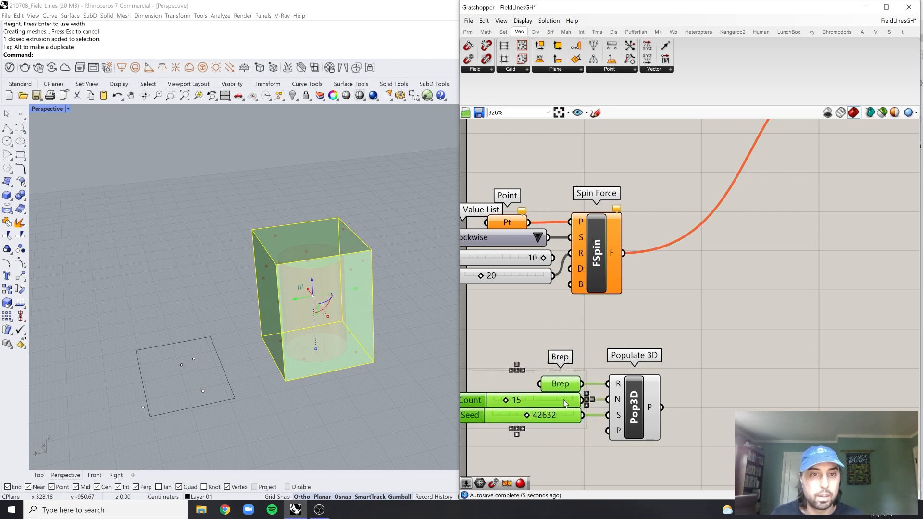
{"action": "left_click", "coordinate": [628, 351]}
{"action": "scroll", "coordinate": [641, 352], "scroll_direction": "down", "scroll_amount": 1}
{"action": "left_click_drag", "start_coordinate": [682, 346], "coordinate": [517, 467]}
{"action": "left_click", "coordinate": [691, 373]}
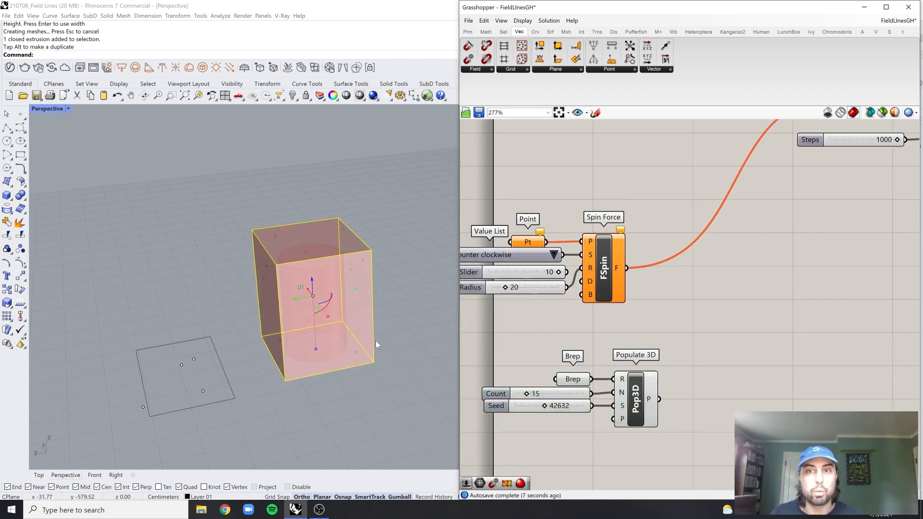
Hide the box and the open cylinder in the Rhino viewport
{"action": "scroll", "coordinate": [374, 339], "scroll_direction": "up", "scroll_amount": 2}
{"action": "left_click_drag", "start_coordinate": [400, 195], "coordinate": [334, 263]}
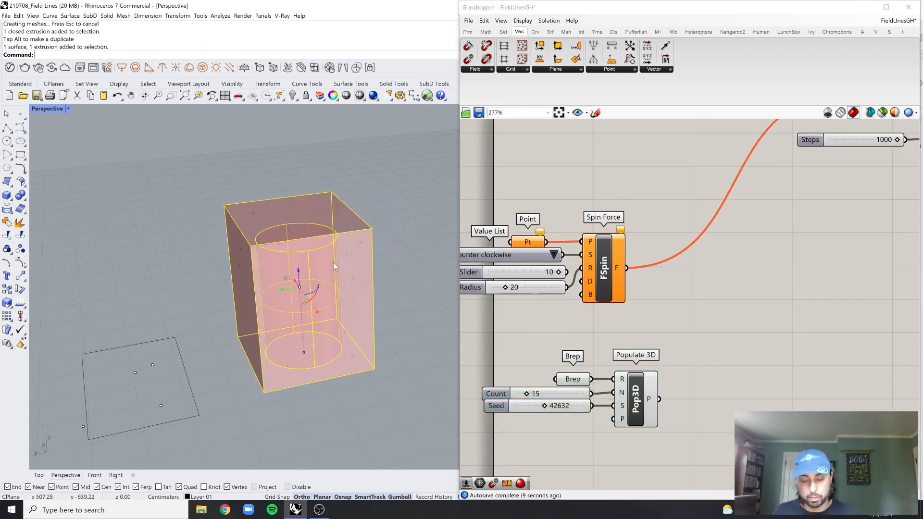
{"action": "left_click", "coordinate": [395, 178]}
{"action": "left_click_drag", "start_coordinate": [396, 179], "coordinate": [272, 374]}
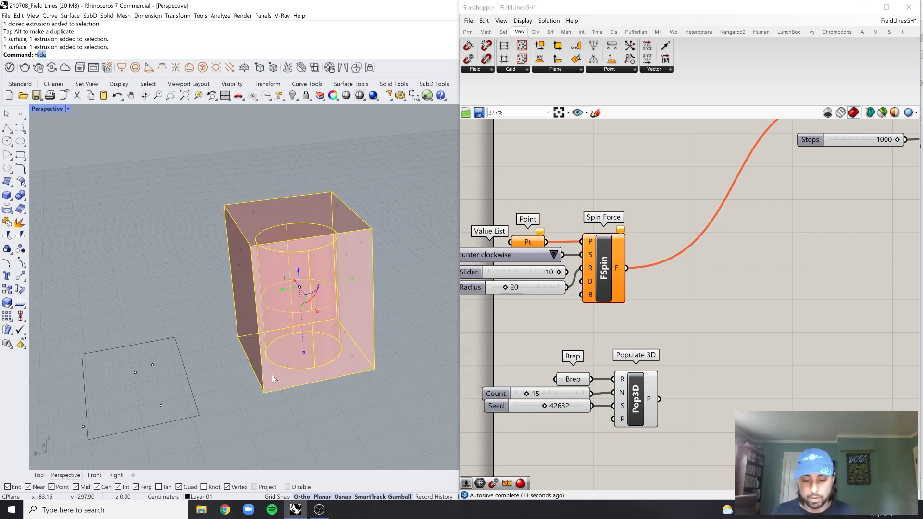
{"action": "key", "text": "Return"}
{"action": "scroll", "coordinate": [318, 336], "scroll_direction": "up", "scroll_amount": 3}
Add a Point parameter next to Populate 3D's output
{"action": "left_click", "coordinate": [638, 397]}
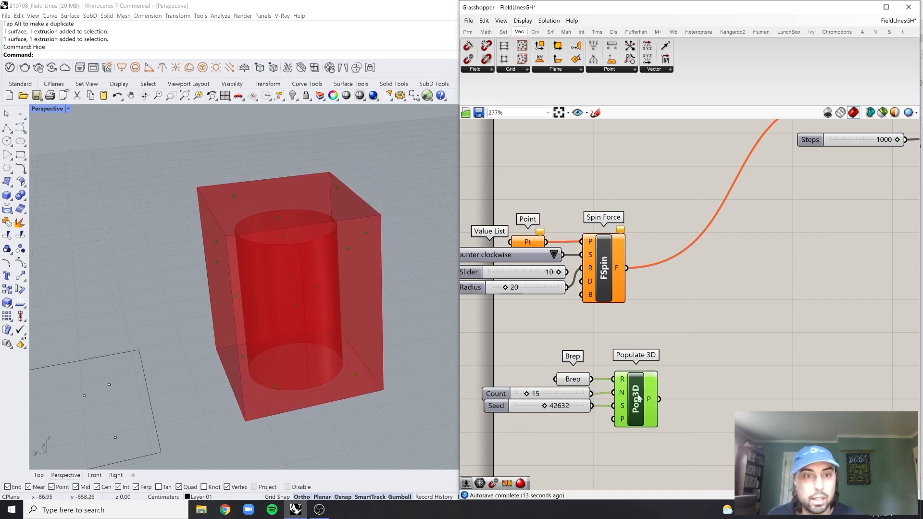
{"action": "left_click_drag", "start_coordinate": [691, 350], "coordinate": [512, 455]}
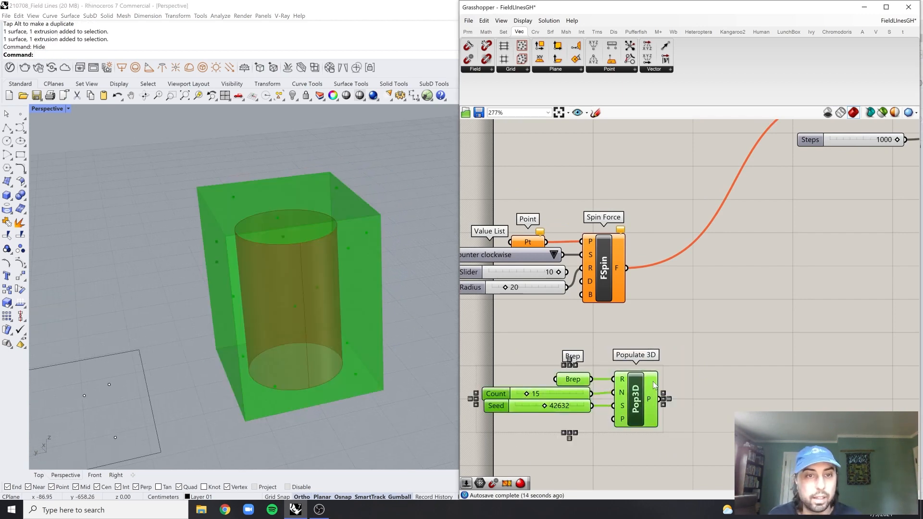
{"action": "middle_click", "coordinate": [672, 364]}
{"action": "double_click", "coordinate": [746, 399]}
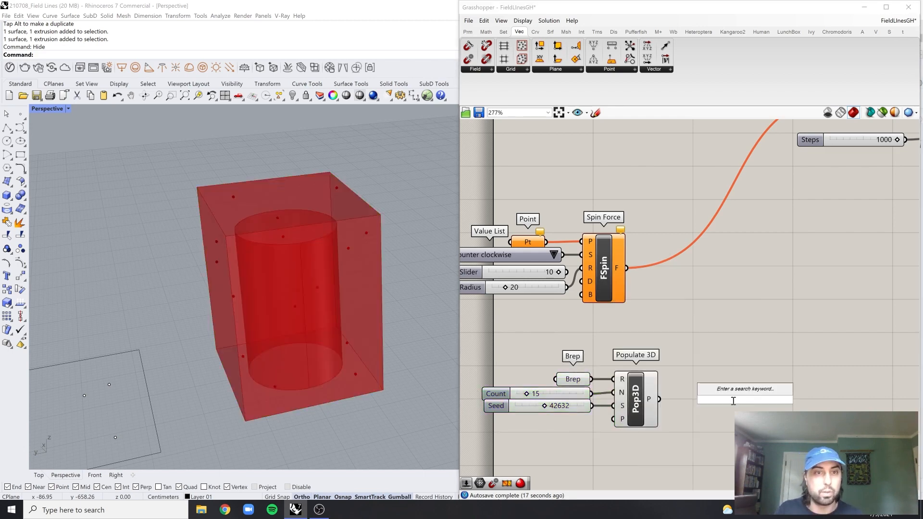
{"action": "type", "text": "point"}
{"action": "key", "text": "Return"}
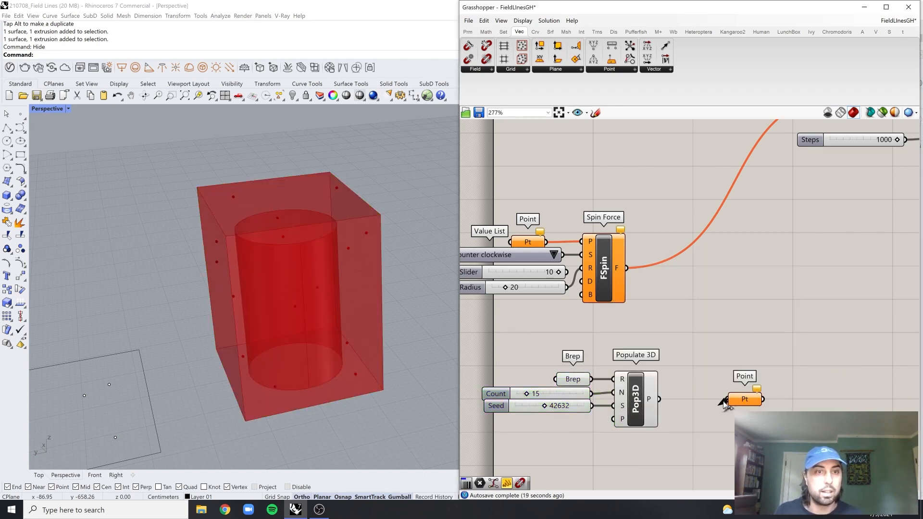
Connect Populate 3D's output to the Point parameter and turn off the preview of Populate 3D and its Brep input
{"action": "left_click_drag", "start_coordinate": [726, 399], "coordinate": [660, 399]}
{"action": "left_click_drag", "start_coordinate": [620, 376], "coordinate": [527, 437]}
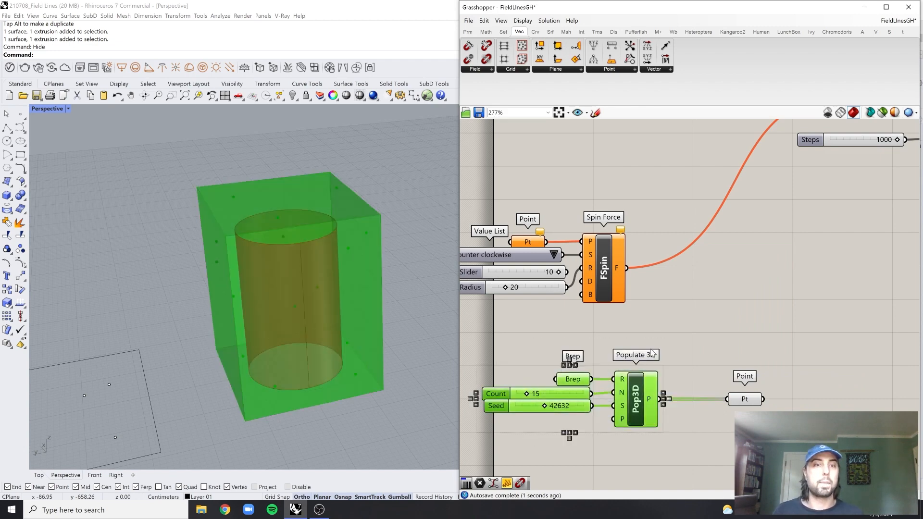
{"action": "middle_click", "coordinate": [664, 335]}
{"action": "left_click", "coordinate": [681, 317]}
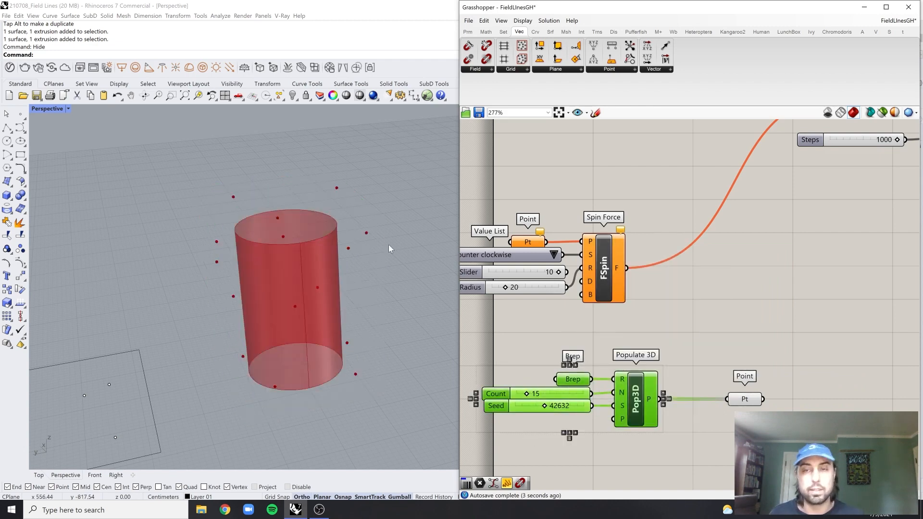
Move the Populate 3D setup to the open space beside the Point Charge and Spin Force components, placing its Point parameter close to the output
{"action": "right_click_drag", "start_coordinate": [331, 288], "coordinate": [356, 327]}
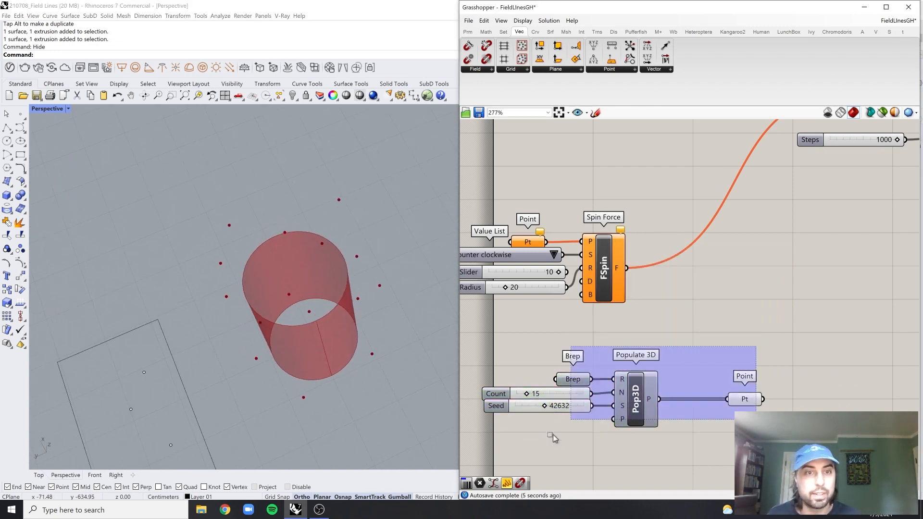
{"action": "scroll", "coordinate": [643, 381], "scroll_direction": "down", "scroll_amount": 3}
{"action": "left_click_drag", "start_coordinate": [644, 381], "coordinate": [468, 265]}
{"action": "scroll", "coordinate": [600, 354], "scroll_direction": "up", "scroll_amount": 3}
{"action": "left_click", "coordinate": [600, 354]}
{"action": "left_click_drag", "start_coordinate": [644, 320], "coordinate": [619, 321]}
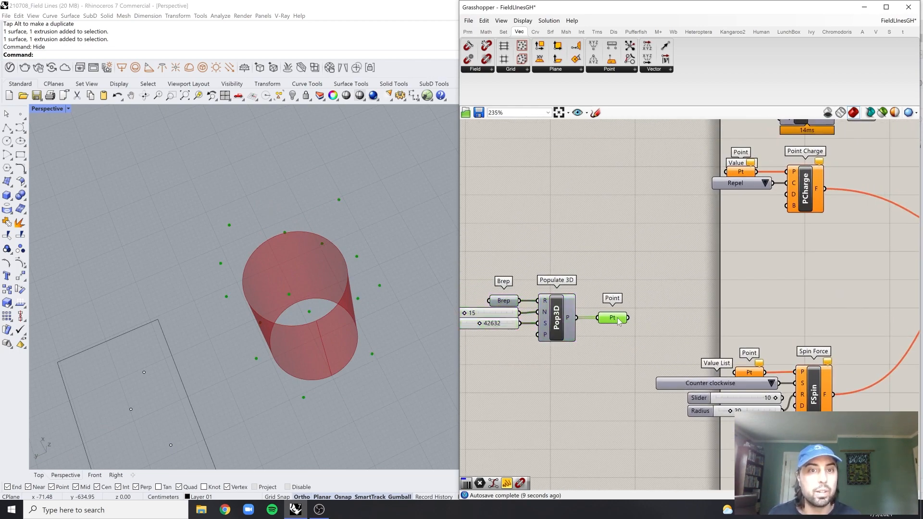
Feed the populated points into the Point parameter that supplies Point Charge
{"action": "right_click_drag", "start_coordinate": [704, 307], "coordinate": [669, 319]}
{"action": "right_click_drag", "start_coordinate": [645, 248], "coordinate": [639, 266]}
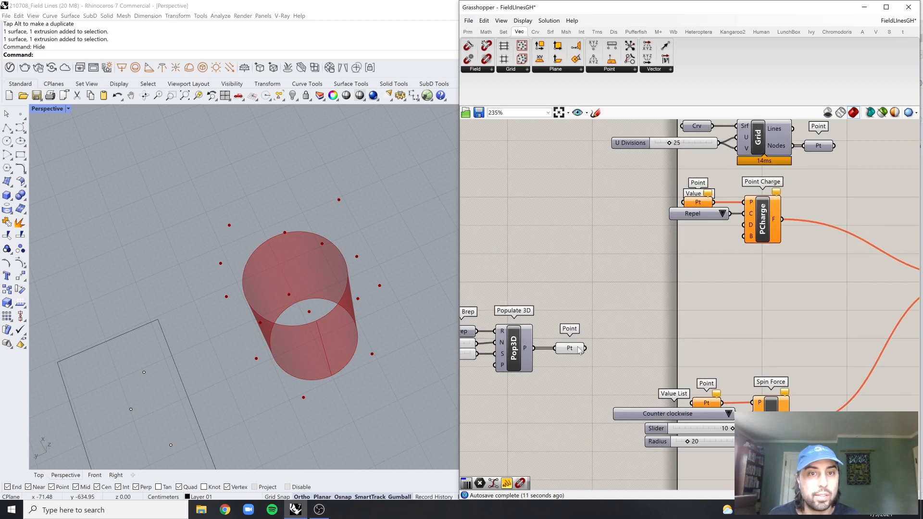
{"action": "left_click_drag", "start_coordinate": [587, 349], "coordinate": [682, 204]}
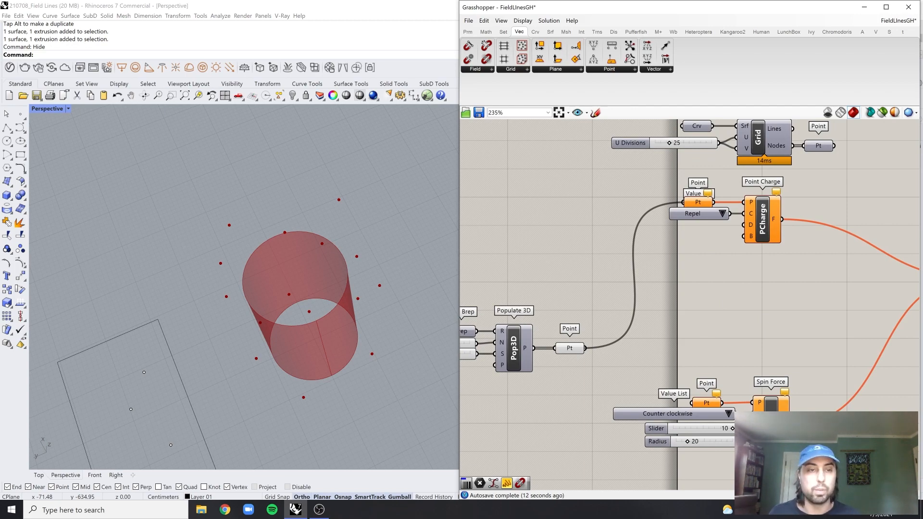
Disconnect Spin Force's field output from Merge Fields
{"action": "right_click_drag", "start_coordinate": [761, 298], "coordinate": [658, 266]}
{"action": "scroll", "coordinate": [680, 401], "scroll_direction": "up", "scroll_amount": 3}
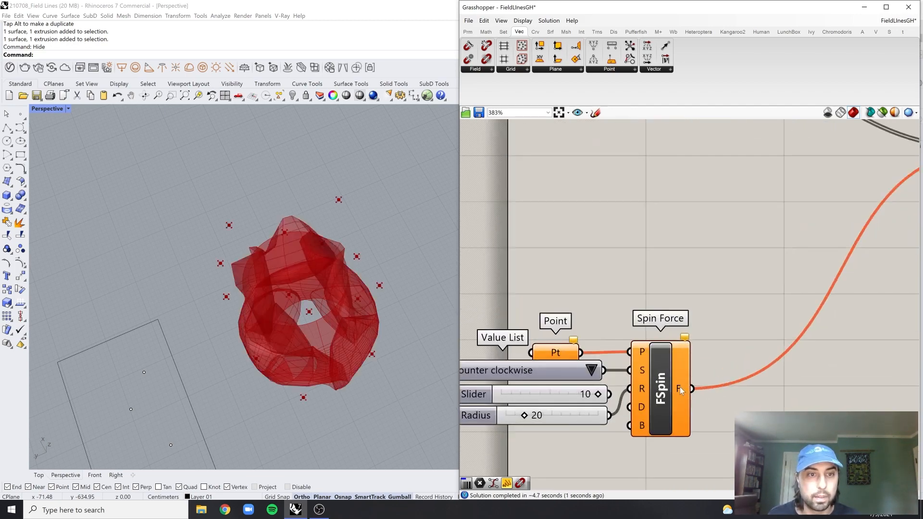
{"action": "right_click", "coordinate": [681, 389]}
{"action": "mouse_move", "coordinate": [732, 402]}
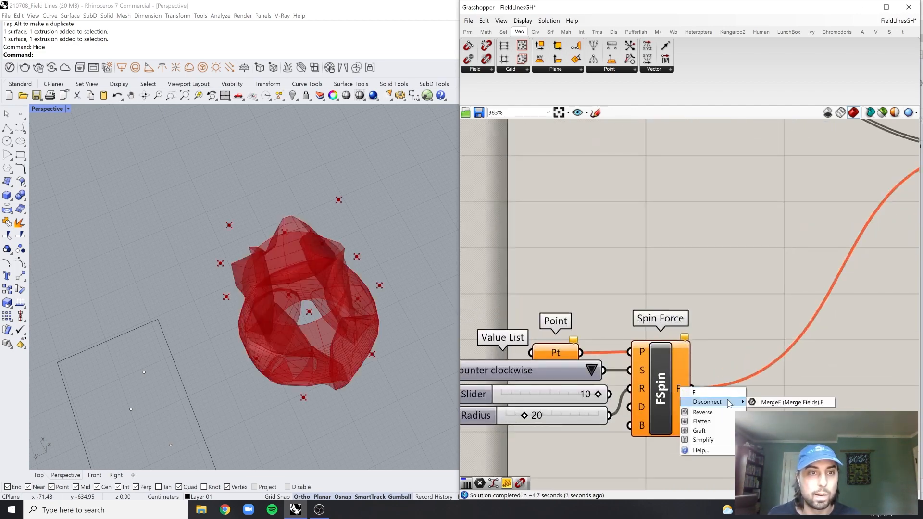
{"action": "left_click", "coordinate": [789, 402]}
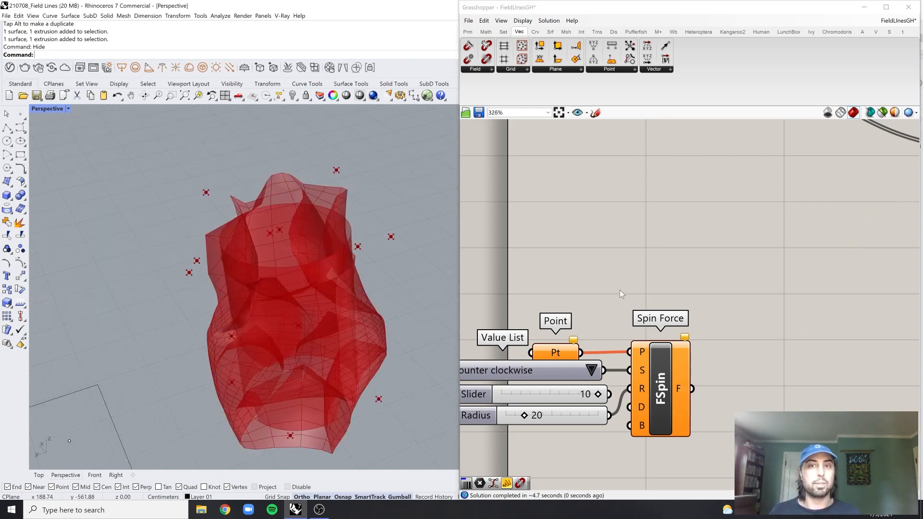
Review the definition from the Move and Construct Mesh components back to the populated points, and inspect the deformed mesh
{"action": "scroll", "coordinate": [619, 290], "scroll_direction": "down", "scroll_amount": 5}
{"action": "right_click_drag", "start_coordinate": [767, 275], "coordinate": [627, 340]}
{"action": "right_click_drag", "start_coordinate": [851, 211], "coordinate": [708, 313]}
{"action": "scroll", "coordinate": [816, 244], "scroll_direction": "up", "scroll_amount": 2}
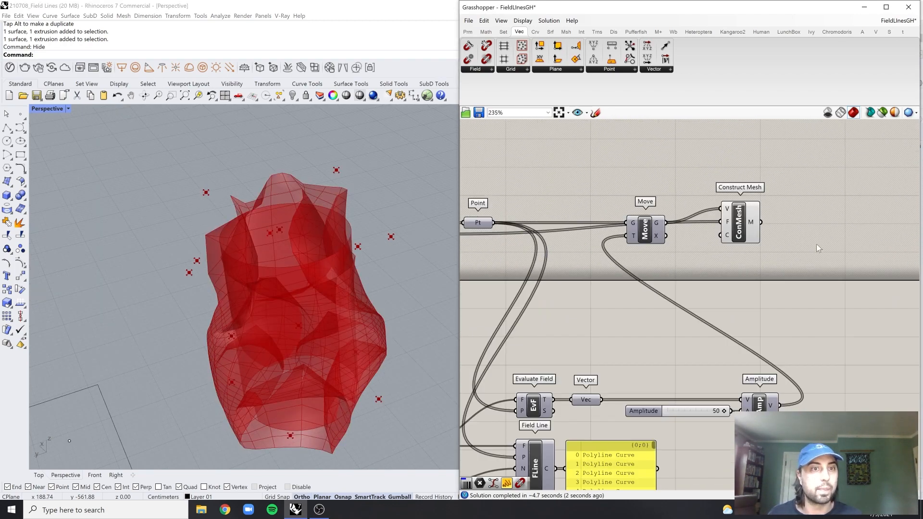
{"action": "scroll", "coordinate": [700, 239], "scroll_direction": "down", "scroll_amount": 3}
{"action": "right_click_drag", "start_coordinate": [649, 293], "coordinate": [816, 258]}
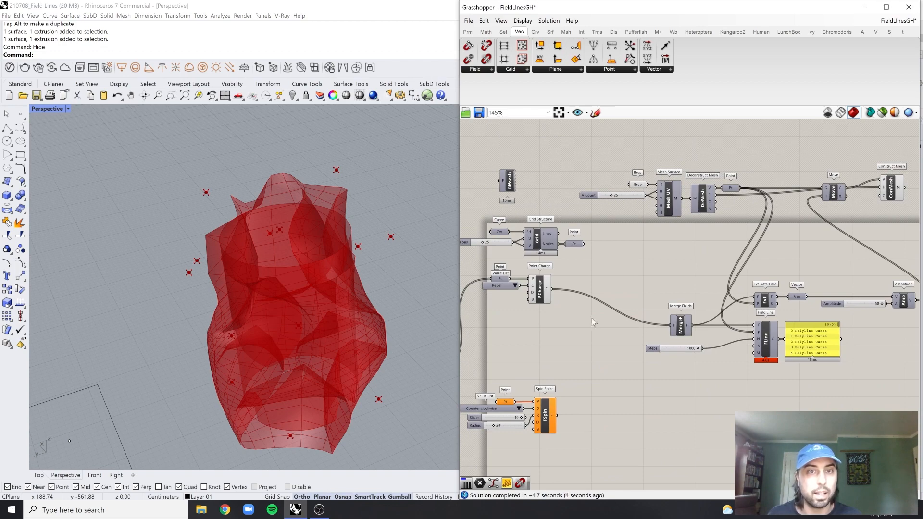
{"action": "right_click_drag", "start_coordinate": [584, 324], "coordinate": [694, 307]}
{"action": "scroll", "coordinate": [541, 378], "scroll_direction": "up", "scroll_amount": 1}
{"action": "right_click_drag", "start_coordinate": [561, 326], "coordinate": [674, 336]}
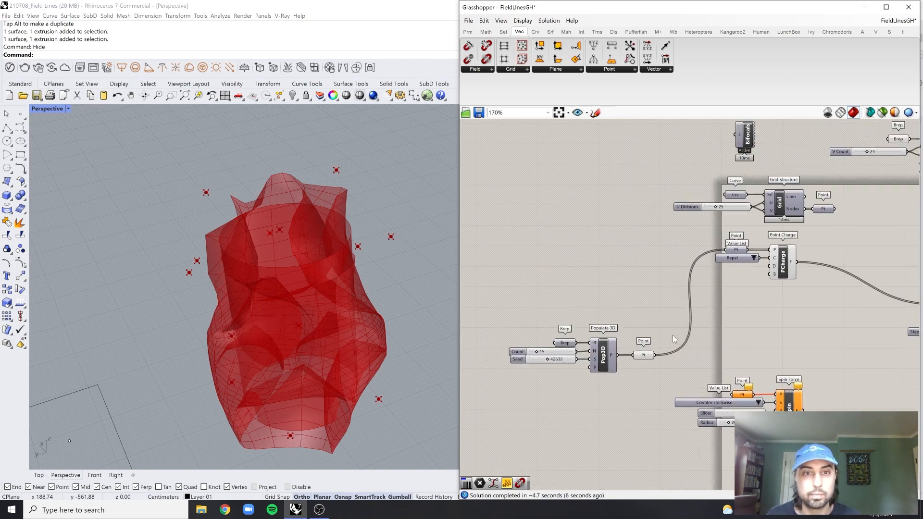
{"action": "right_click_drag", "start_coordinate": [391, 338], "coordinate": [337, 283]}
Turn off the preview of the Mesh Surface, Grid Structure, Point Charge and Merge Fields components and their selected parameters
{"action": "right_click_drag", "start_coordinate": [872, 240], "coordinate": [671, 275]}
{"action": "scroll", "coordinate": [671, 275], "scroll_direction": "down", "scroll_amount": 2}
{"action": "left_click_drag", "start_coordinate": [734, 186], "coordinate": [599, 315]}
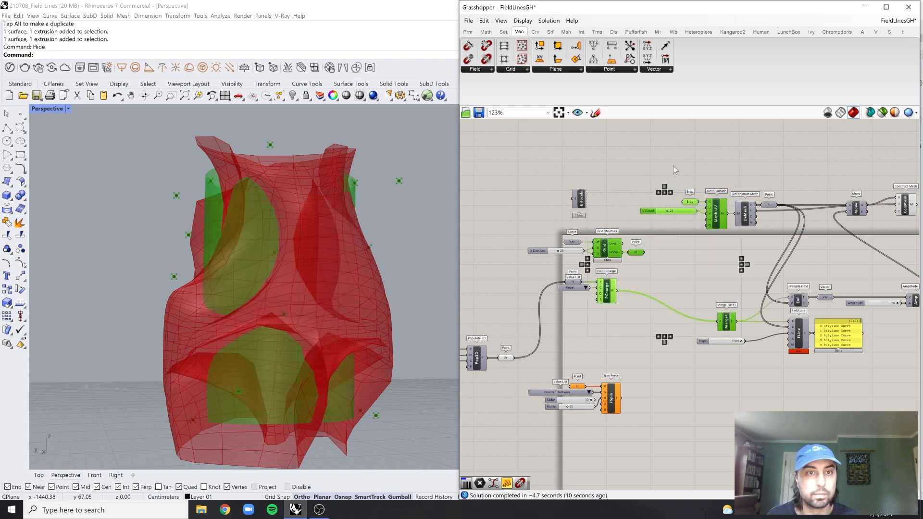
{"action": "middle_click", "coordinate": [685, 157]}
{"action": "left_click", "coordinate": [711, 130]}
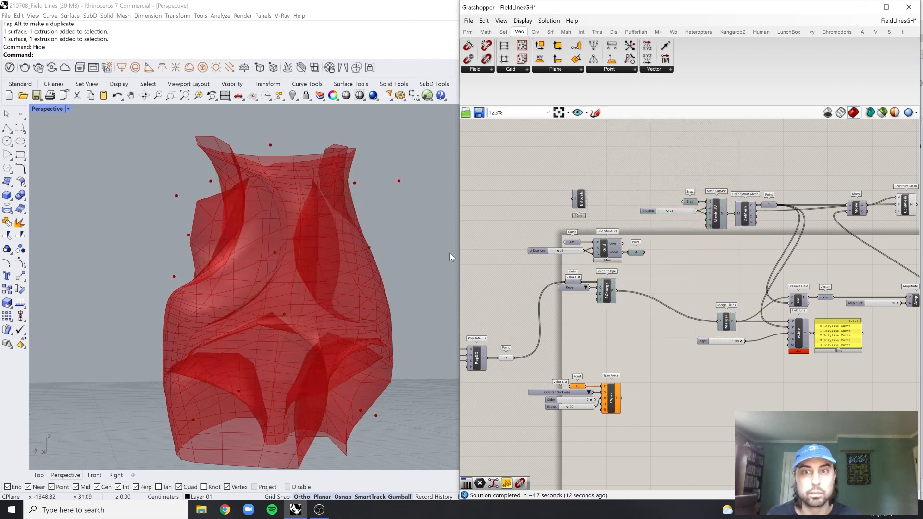
Add a Custom Preview component and connect Construct Mesh's output to its geometry input
{"action": "right_click_drag", "start_coordinate": [451, 258], "coordinate": [385, 269]}
{"action": "scroll", "coordinate": [792, 229], "scroll_direction": "up", "scroll_amount": 5}
{"action": "double_click", "coordinate": [792, 228]}
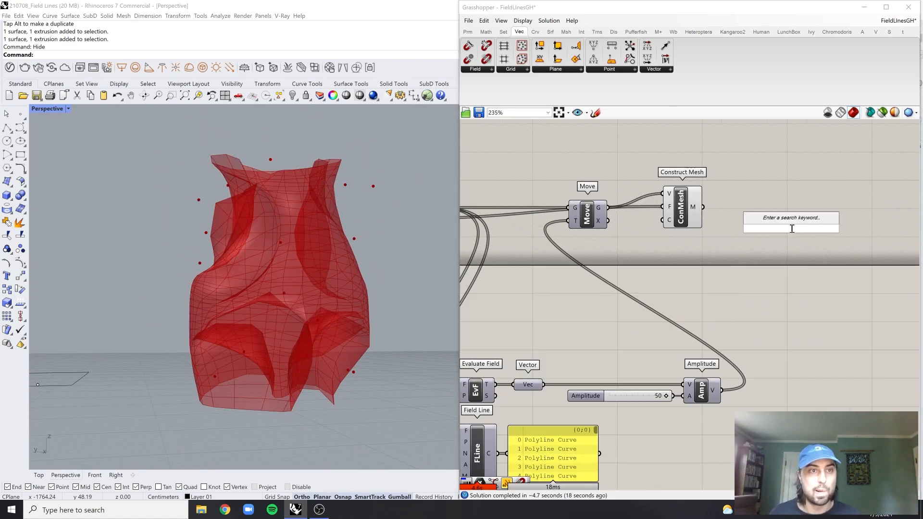
{"action": "type", "text": "prev"}
{"action": "key", "text": "Return"}
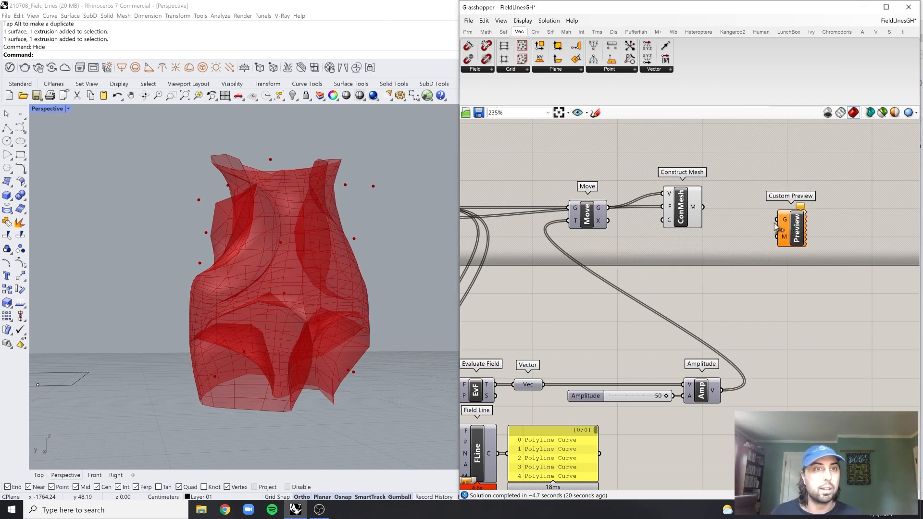
{"action": "left_click_drag", "start_coordinate": [703, 207], "coordinate": [783, 221]}
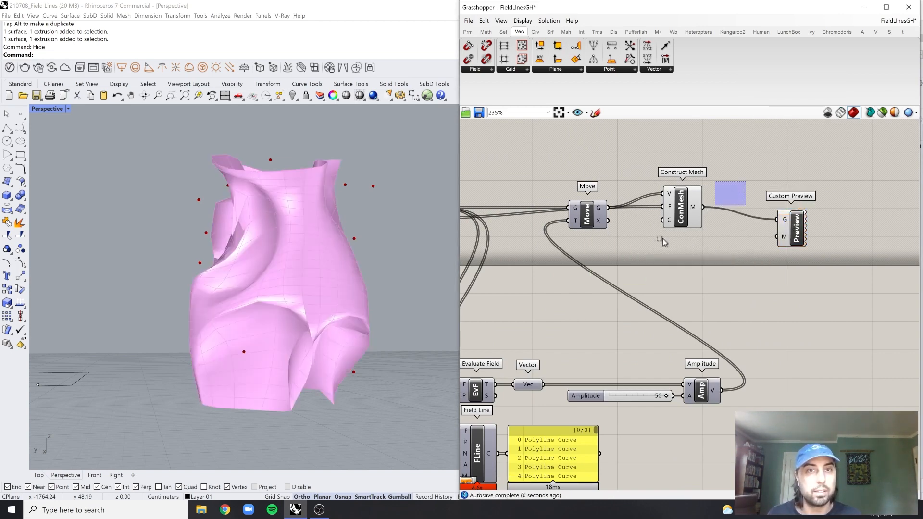
Turn off Construct Mesh's own preview and align the Custom Preview component with its output
{"action": "middle_click", "coordinate": [712, 169]}
{"action": "left_click", "coordinate": [740, 146]}
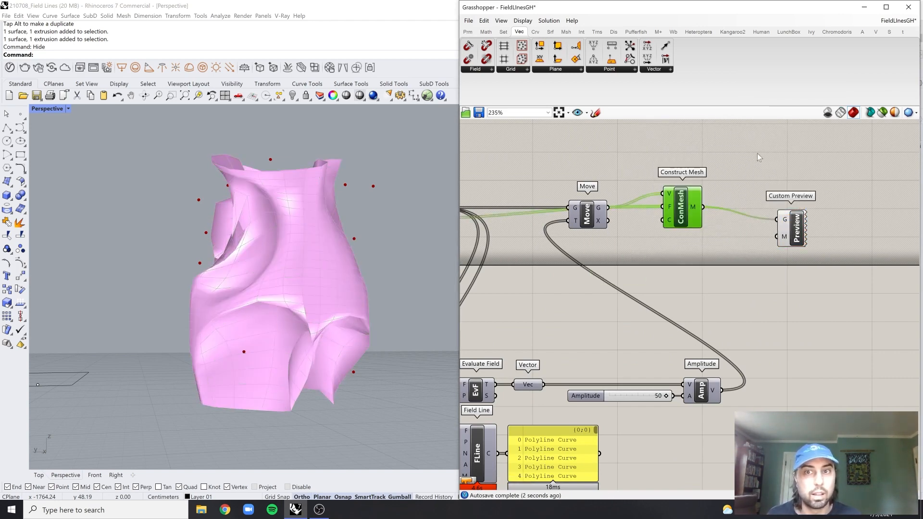
{"action": "left_click", "coordinate": [836, 178]}
{"action": "right_click_drag", "start_coordinate": [842, 180], "coordinate": [812, 197]}
{"action": "left_click_drag", "start_coordinate": [768, 255], "coordinate": [776, 243]}
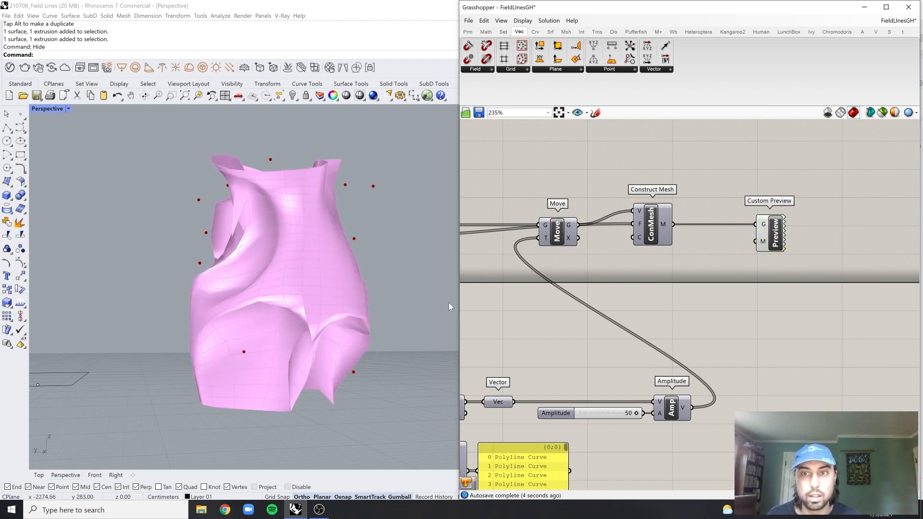
Examine the inputs of the Point Charge component, including its Decay input
{"action": "scroll", "coordinate": [568, 313], "scroll_direction": "down", "scroll_amount": 6}
{"action": "right_click_drag", "start_coordinate": [569, 313], "coordinate": [619, 307]}
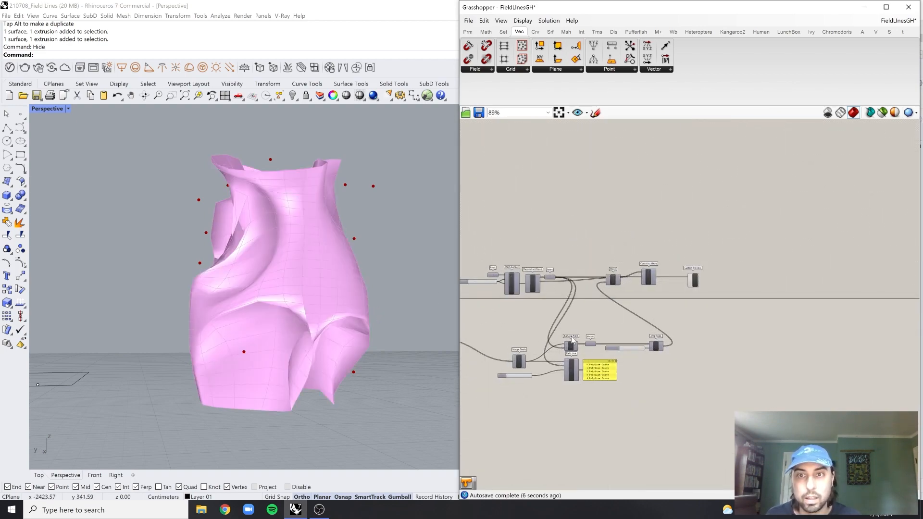
{"action": "scroll", "coordinate": [501, 359], "scroll_direction": "up", "scroll_amount": 5}
{"action": "right_click_drag", "start_coordinate": [500, 359], "coordinate": [753, 343]}
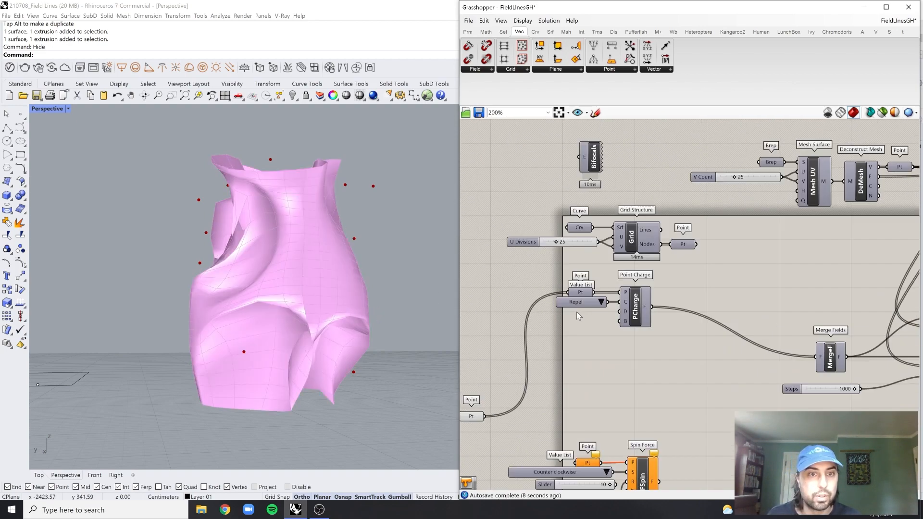
{"action": "scroll", "coordinate": [623, 313], "scroll_direction": "up", "scroll_amount": 1}
{"action": "mouse_move", "coordinate": [623, 313]}
{"action": "scroll", "coordinate": [623, 312], "scroll_direction": "up", "scroll_amount": 3}
{"action": "scroll", "coordinate": [622, 313], "scroll_direction": "down", "scroll_amount": 5}
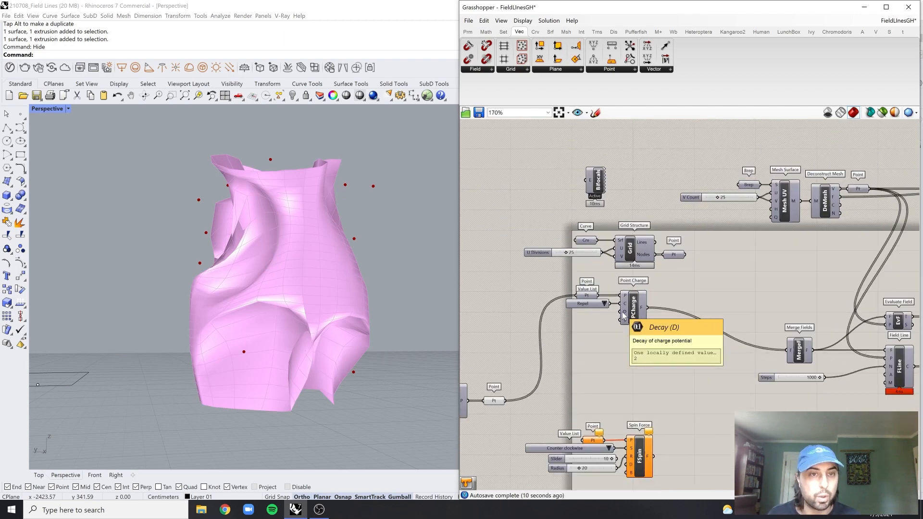
Try an Amplitude of 23 and inspect the deformed mesh from another angle
{"action": "right_click_drag", "start_coordinate": [868, 314], "coordinate": [678, 330]}
{"action": "scroll", "coordinate": [880, 331], "scroll_direction": "up", "scroll_amount": 4}
{"action": "scroll", "coordinate": [832, 348], "scroll_direction": "up", "scroll_amount": 3}
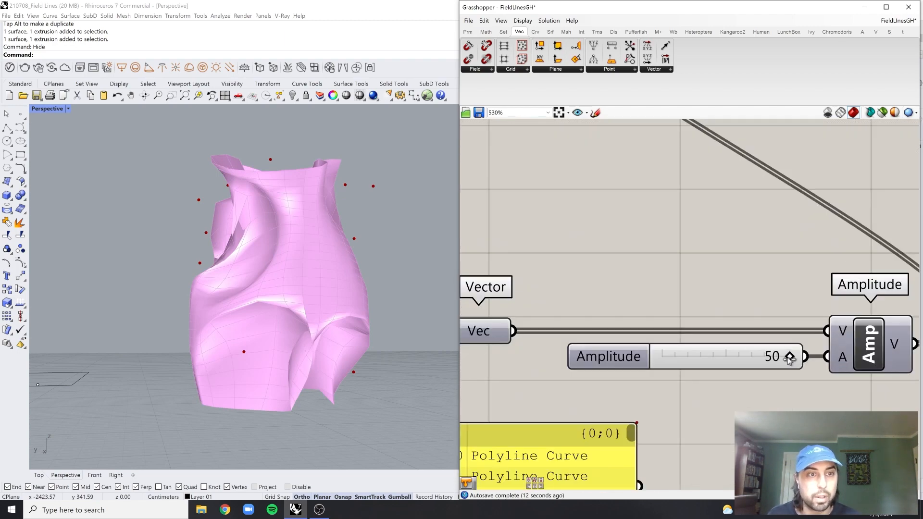
{"action": "left_click_drag", "start_coordinate": [790, 361], "coordinate": [720, 371]}
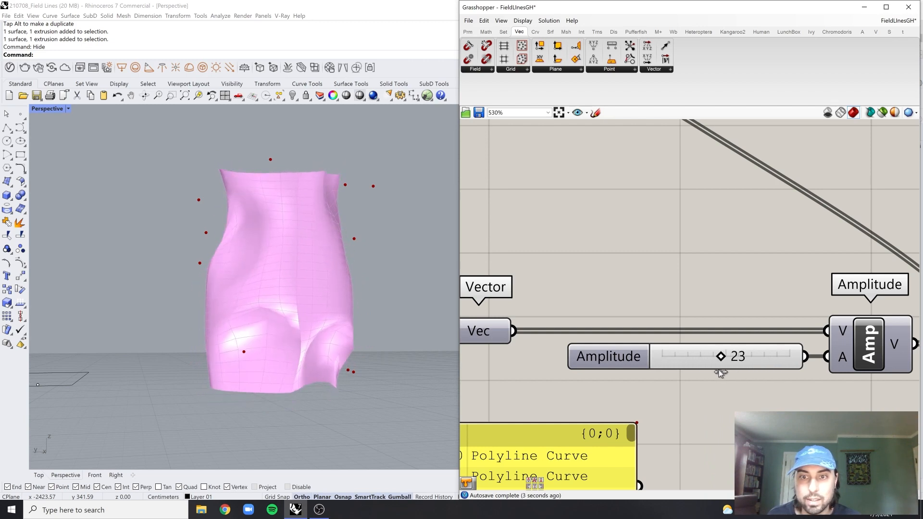
{"action": "right_click_drag", "start_coordinate": [261, 286], "coordinate": [224, 211]}
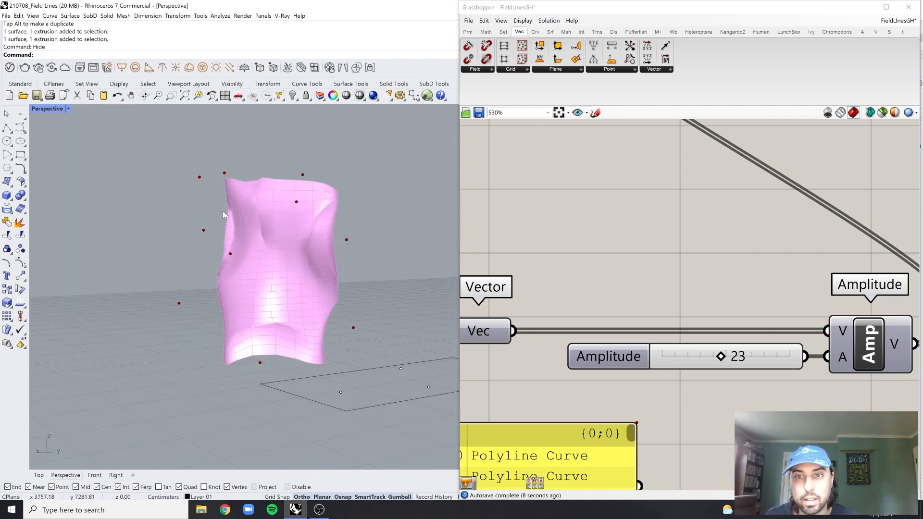
Set the Amplitude slider to 49 and inspect the deformed mesh up close
{"action": "left_click_drag", "start_coordinate": [721, 356], "coordinate": [786, 338]}
{"action": "scroll", "coordinate": [780, 358], "scroll_direction": "down", "scroll_amount": 5}
{"action": "scroll", "coordinate": [779, 358], "scroll_direction": "up", "scroll_amount": 5}
{"action": "right_click_drag", "start_coordinate": [296, 255], "coordinate": [425, 287]}
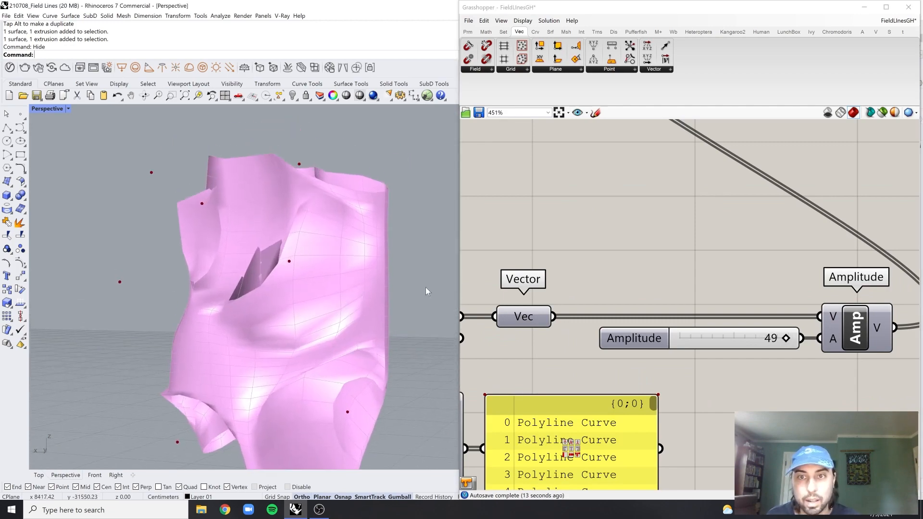
Create a number slider with value 1.5 below Point Charge and connect it to the Decay input
{"action": "scroll", "coordinate": [514, 301], "scroll_direction": "down", "scroll_amount": 6}
{"action": "right_click_drag", "start_coordinate": [514, 300], "coordinate": [666, 272]}
{"action": "scroll", "coordinate": [565, 366], "scroll_direction": "up", "scroll_amount": 4}
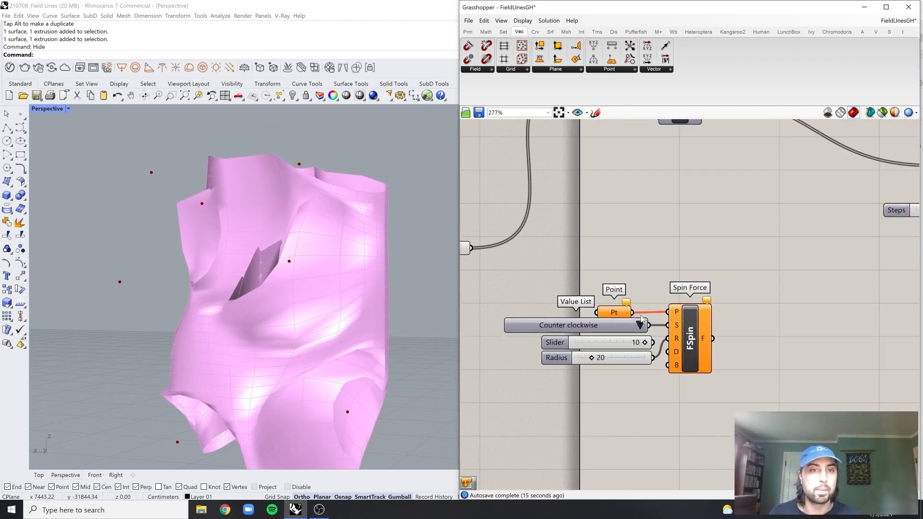
{"action": "right_click_drag", "start_coordinate": [585, 302], "coordinate": [604, 349]}
{"action": "scroll", "coordinate": [603, 350], "scroll_direction": "down", "scroll_amount": 2}
{"action": "scroll", "coordinate": [654, 215], "scroll_direction": "up", "scroll_amount": 5}
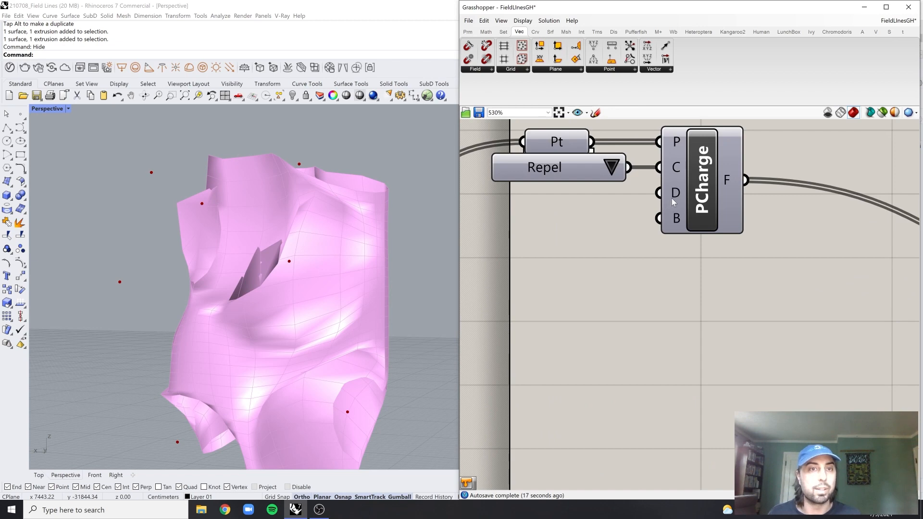
{"action": "double_click", "coordinate": [644, 322]}
{"action": "type", "text": "1.5"}
{"action": "key", "text": "Return"}
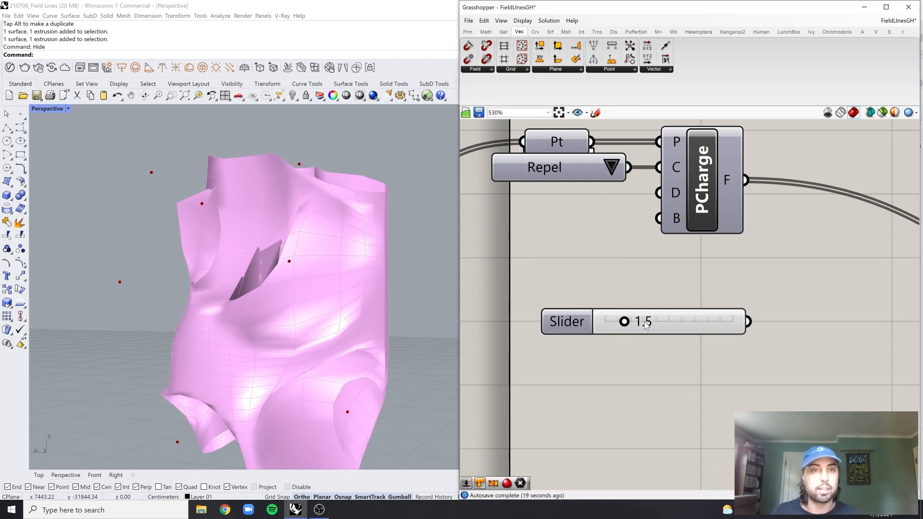
{"action": "left_click_drag", "start_coordinate": [750, 323], "coordinate": [660, 193]}
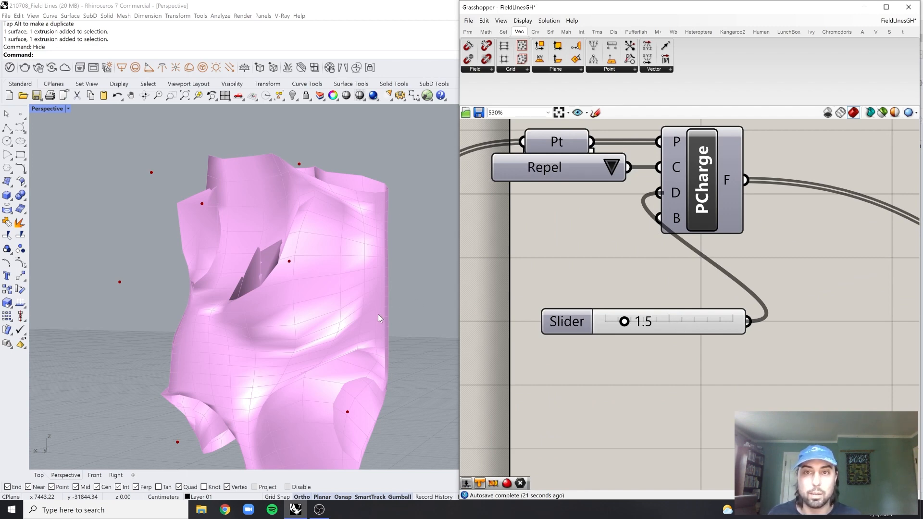
Set the Decay slider to 1.6 while viewing the mesh from another side
{"action": "right_click_drag", "start_coordinate": [385, 310], "coordinate": [313, 276]}
{"action": "scroll", "coordinate": [635, 318], "scroll_direction": "up", "scroll_amount": 1}
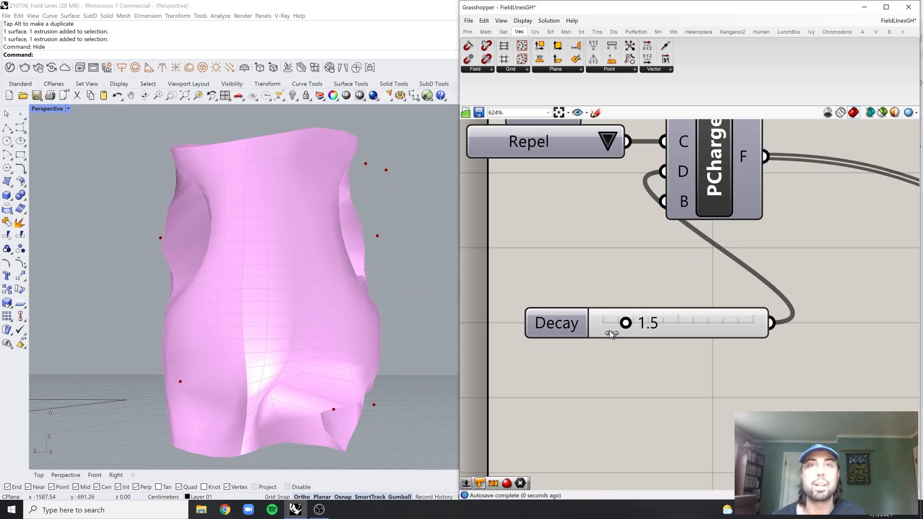
{"action": "key", "text": "Right"}
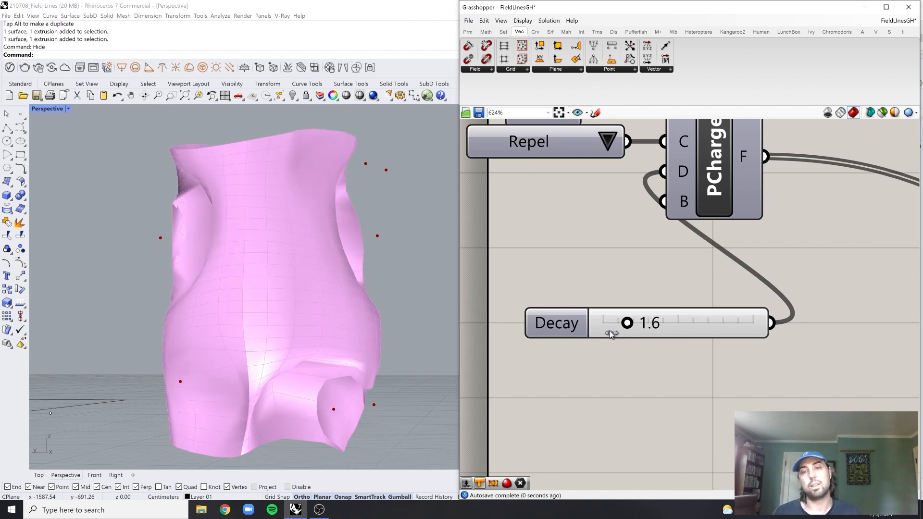
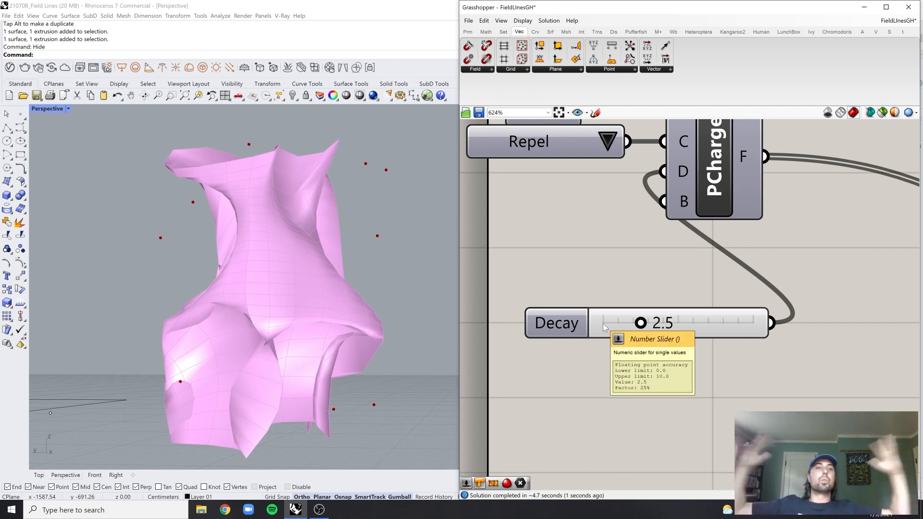
{"action": "left_click", "coordinate": [743, 325]}
{"action": "double_click", "coordinate": [743, 325]}
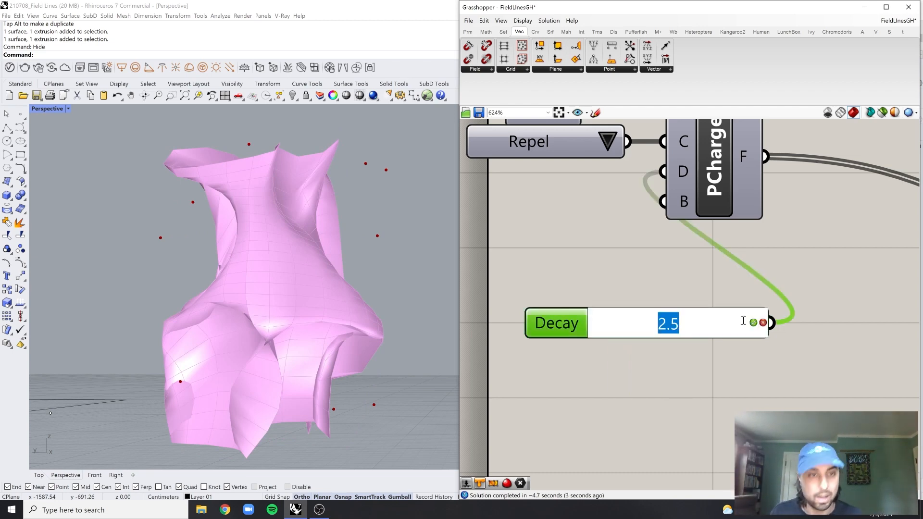
{"action": "type", "text": "1"}
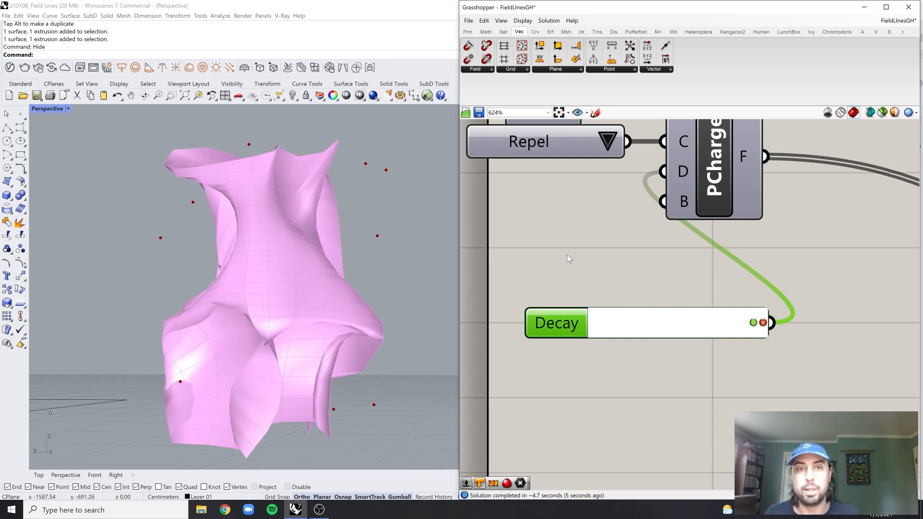
{"action": "left_click", "coordinate": [567, 255]}
Set the Decay slider to 2.0 after viewing the mesh from another side
{"action": "right_click_drag", "start_coordinate": [320, 308], "coordinate": [379, 276]}
{"action": "scroll", "coordinate": [353, 340], "scroll_direction": "down", "scroll_amount": 5}
{"action": "scroll", "coordinate": [344, 332], "scroll_direction": "up", "scroll_amount": 6}
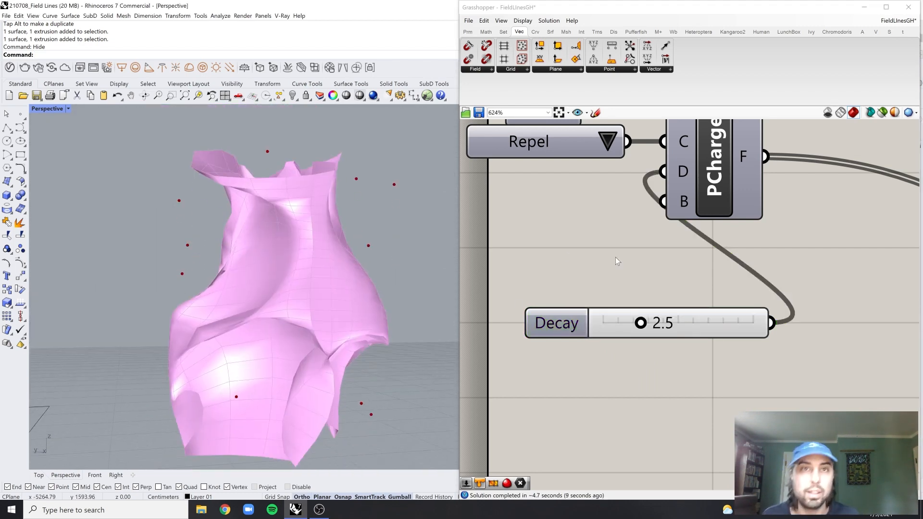
{"action": "left_click_drag", "start_coordinate": [683, 269], "coordinate": [616, 364]}
{"action": "double_click", "coordinate": [675, 322]}
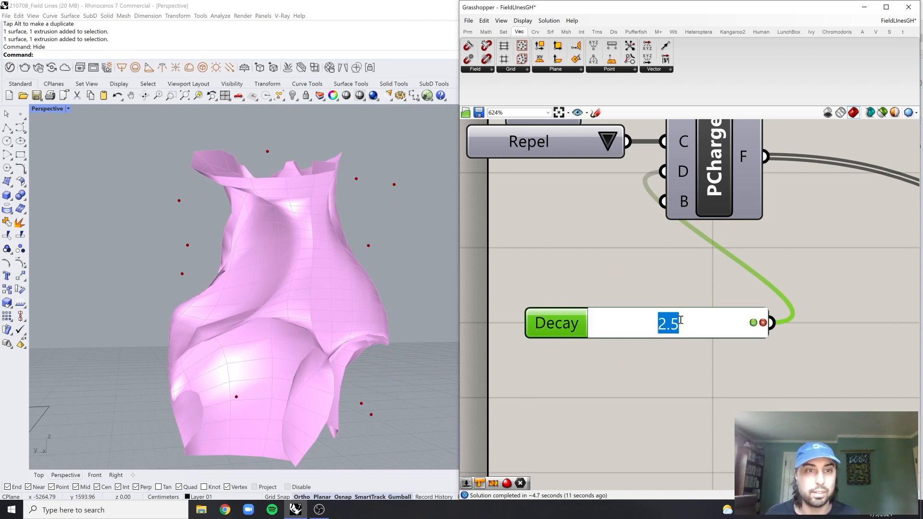
{"action": "type", "text": "2"}
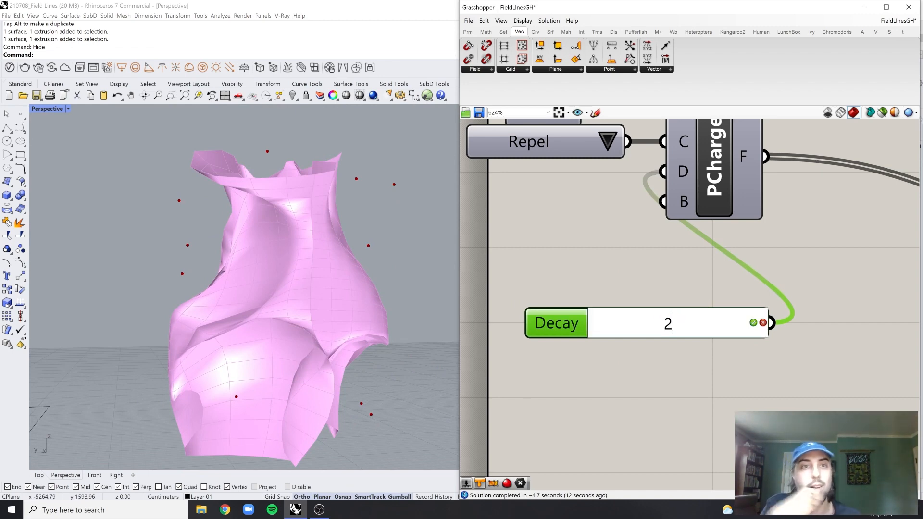
{"action": "key", "text": "Return"}
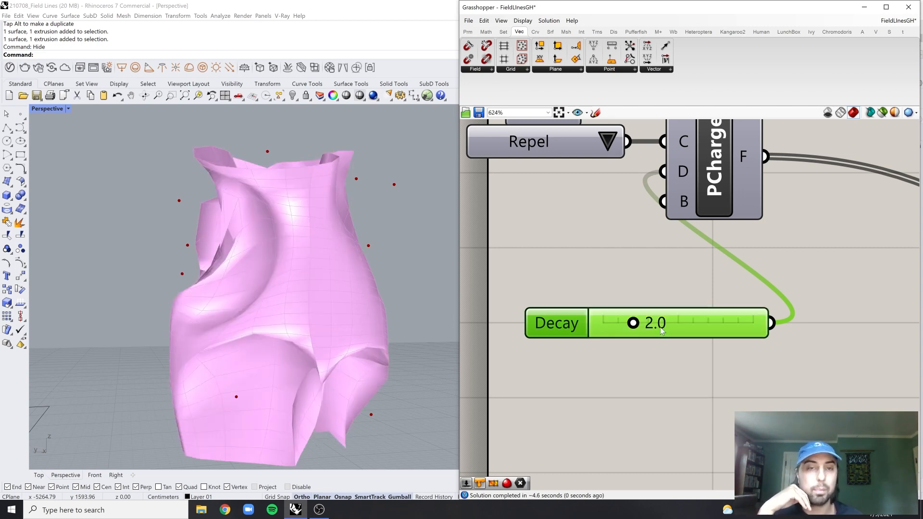
Disconnect the Point Charge field output from Merge Fields
{"action": "scroll", "coordinate": [847, 292], "scroll_direction": "down", "scroll_amount": 8}
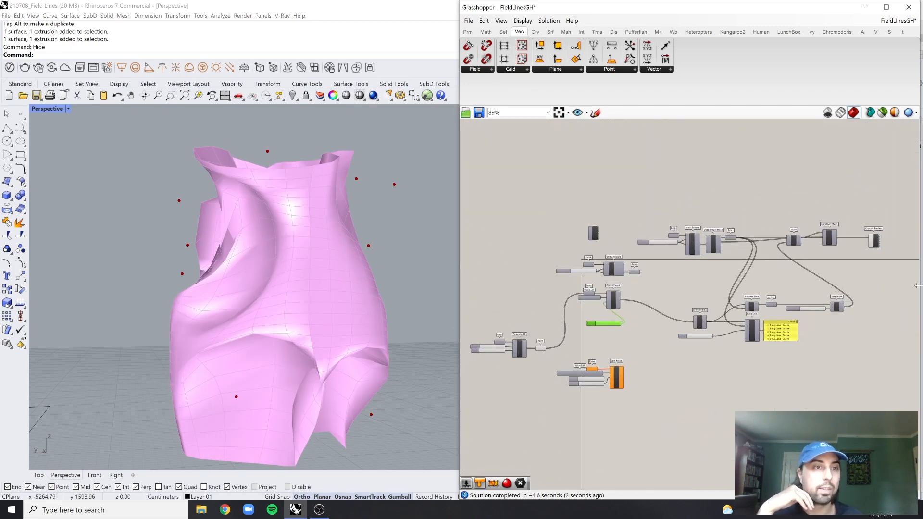
{"action": "scroll", "coordinate": [884, 258], "scroll_direction": "up", "scroll_amount": 4}
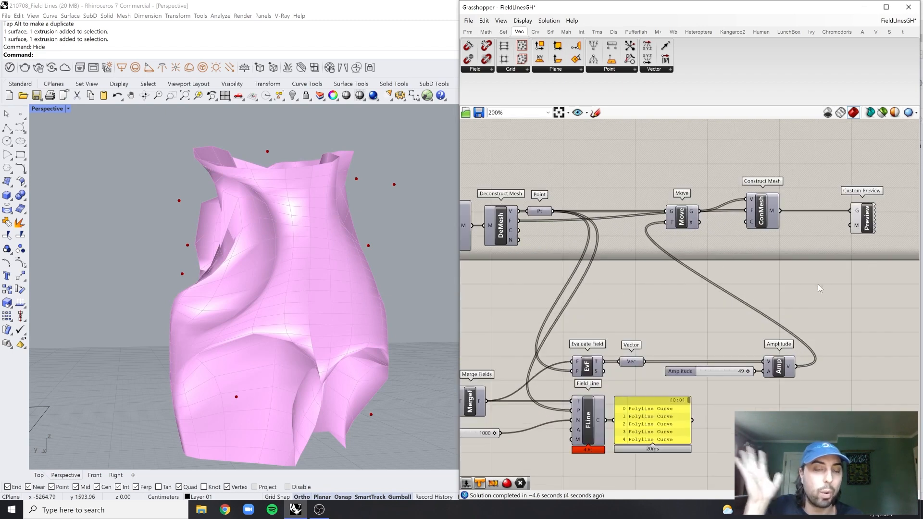
{"action": "scroll", "coordinate": [817, 284], "scroll_direction": "down", "scroll_amount": 5}
{"action": "right_click_drag", "start_coordinate": [721, 316], "coordinate": [817, 240]}
{"action": "scroll", "coordinate": [742, 260], "scroll_direction": "up", "scroll_amount": 2}
{"action": "scroll", "coordinate": [611, 290], "scroll_direction": "up", "scroll_amount": 4}
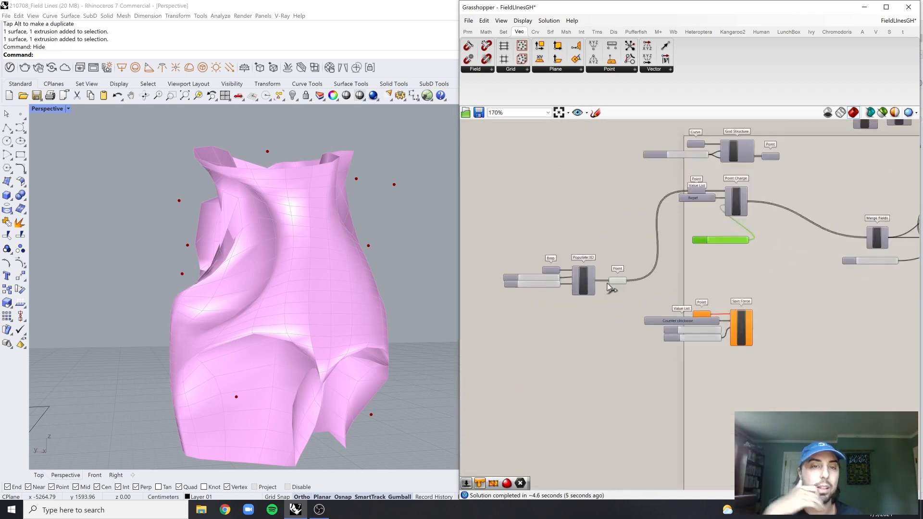
{"action": "left_click", "coordinate": [685, 289]}
{"action": "right_click_drag", "start_coordinate": [714, 273], "coordinate": [607, 329]}
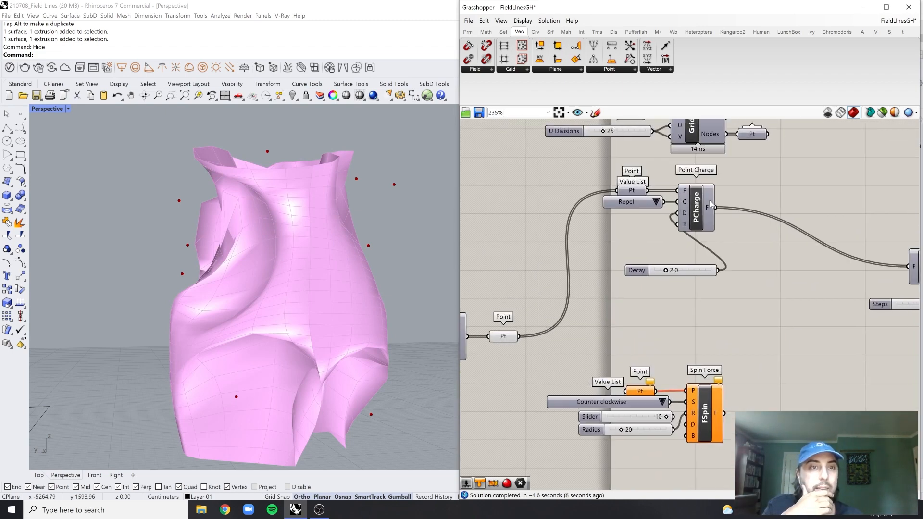
{"action": "right_click", "coordinate": [712, 206]}
{"action": "mouse_move", "coordinate": [753, 223]}
{"action": "left_click", "coordinate": [812, 222]}
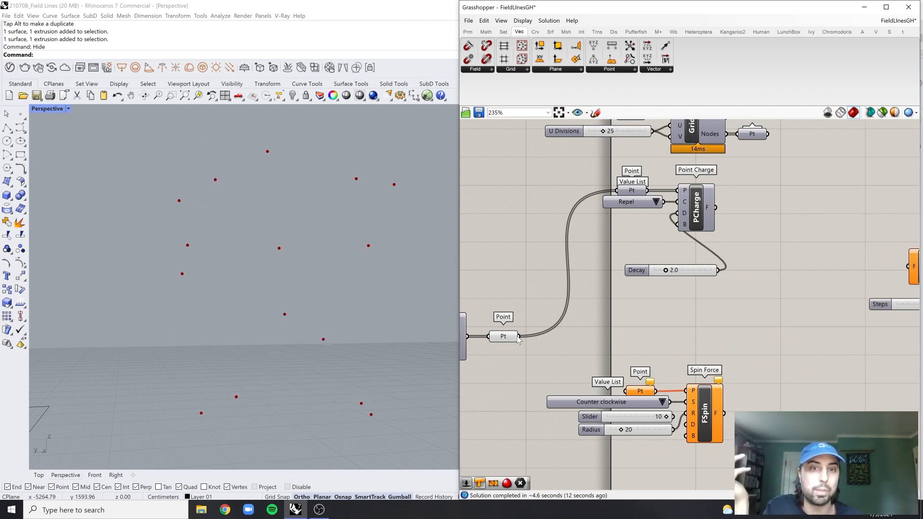
Connect the Populate 3D points to the Spin Force point parameter and the Spin Force field output to Merge Fields
{"action": "left_click_drag", "start_coordinate": [521, 336], "coordinate": [626, 391]}
{"action": "right_click_drag", "start_coordinate": [798, 380], "coordinate": [722, 378]}
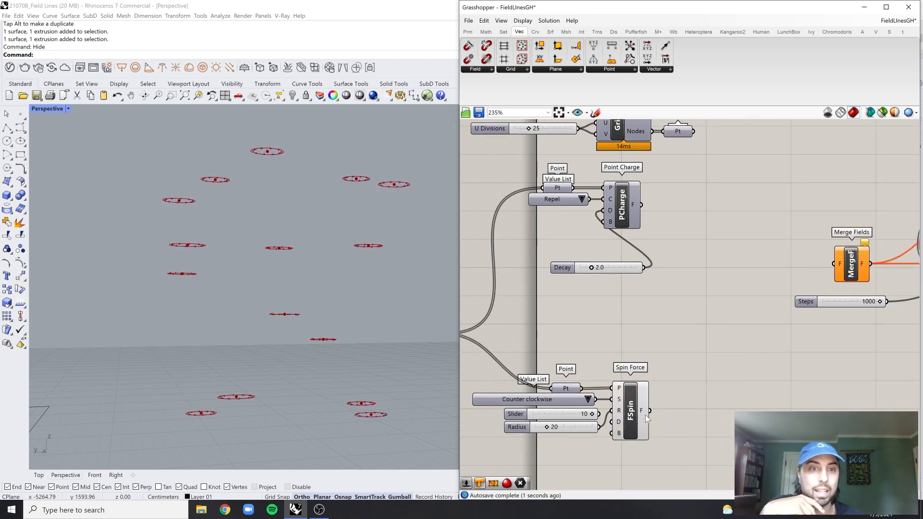
{"action": "left_click_drag", "start_coordinate": [650, 411], "coordinate": [831, 266]}
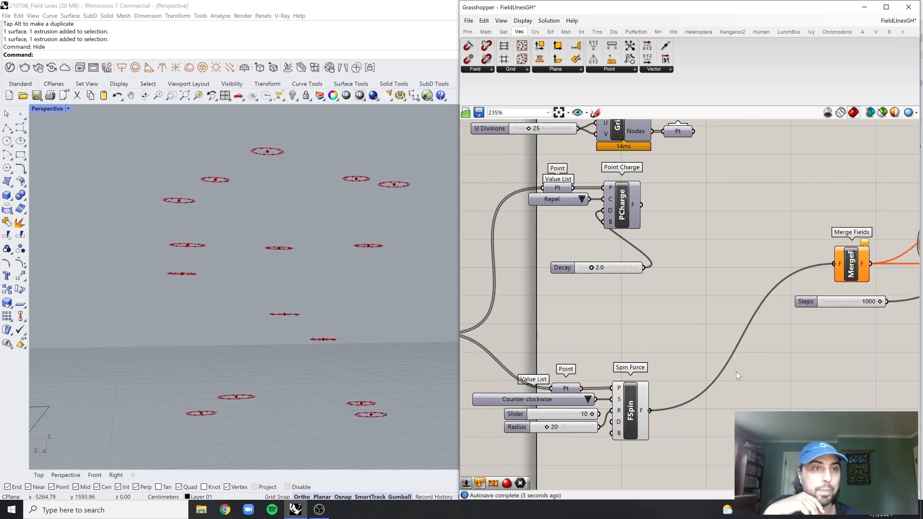
Inspect the spin-deformed mesh from other sides and bring the Grasshopper window back beside the viewport
{"action": "left_click", "coordinate": [365, 327]}
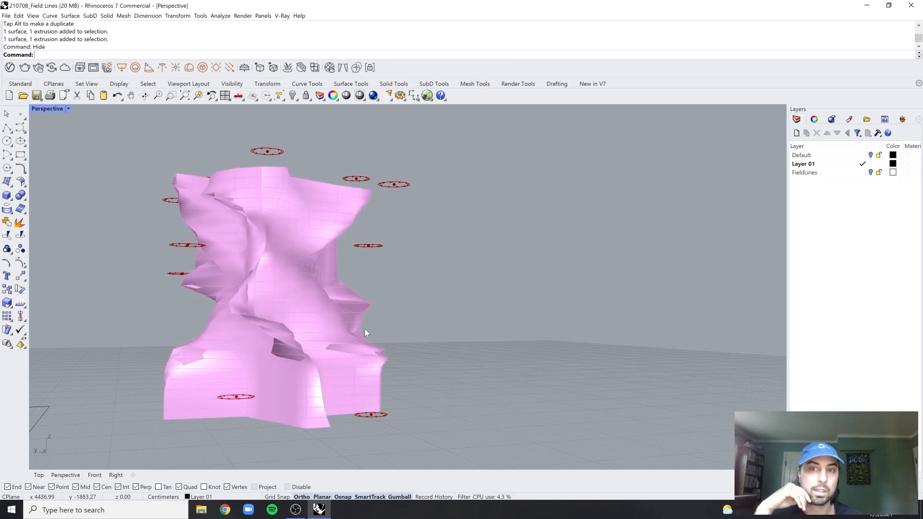
{"action": "right_click_drag", "start_coordinate": [364, 329], "coordinate": [420, 298]}
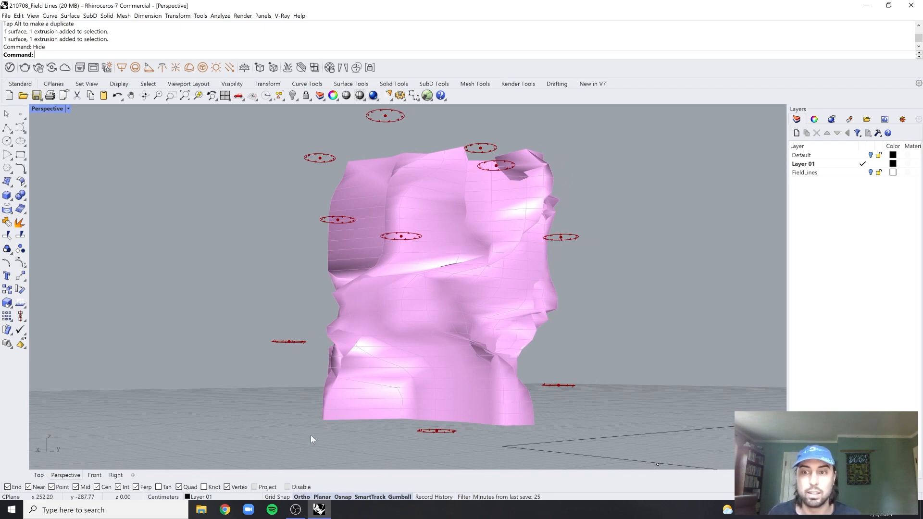
{"action": "left_click", "coordinate": [427, 96]}
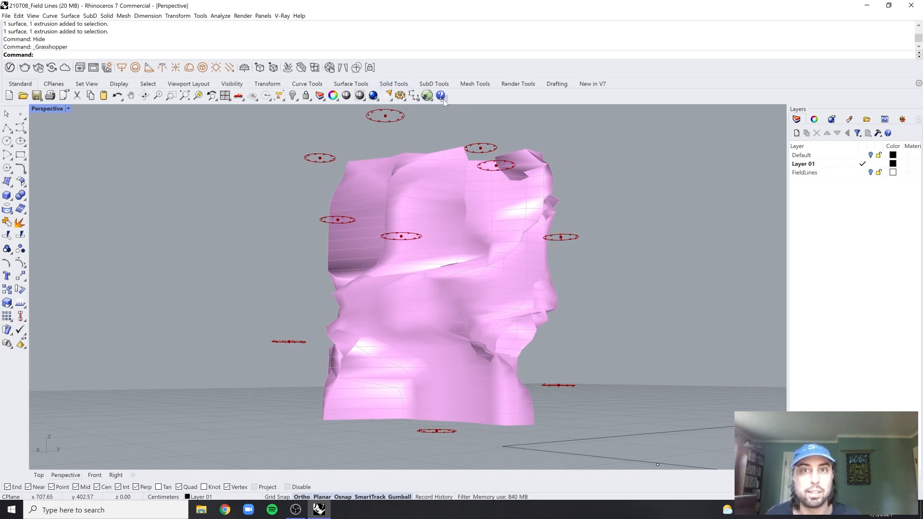
{"action": "left_click", "coordinate": [330, 511]}
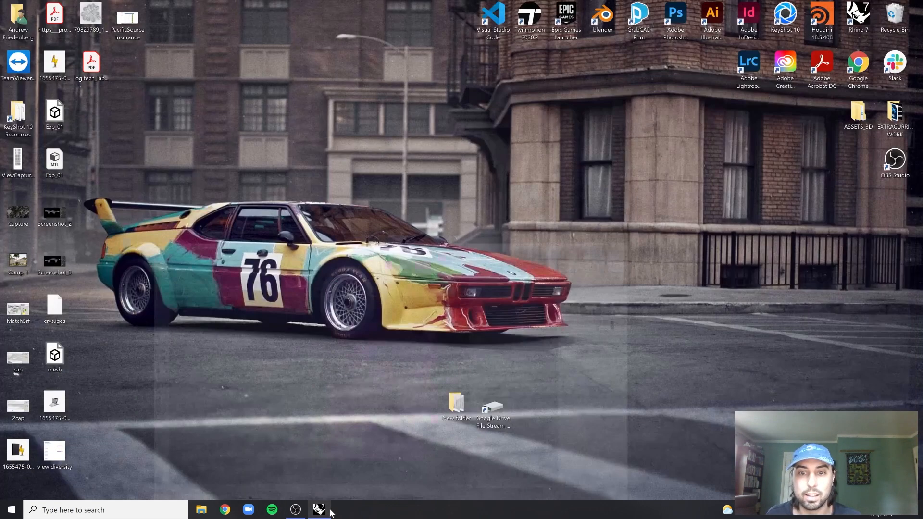
{"action": "left_click", "coordinate": [329, 511]}
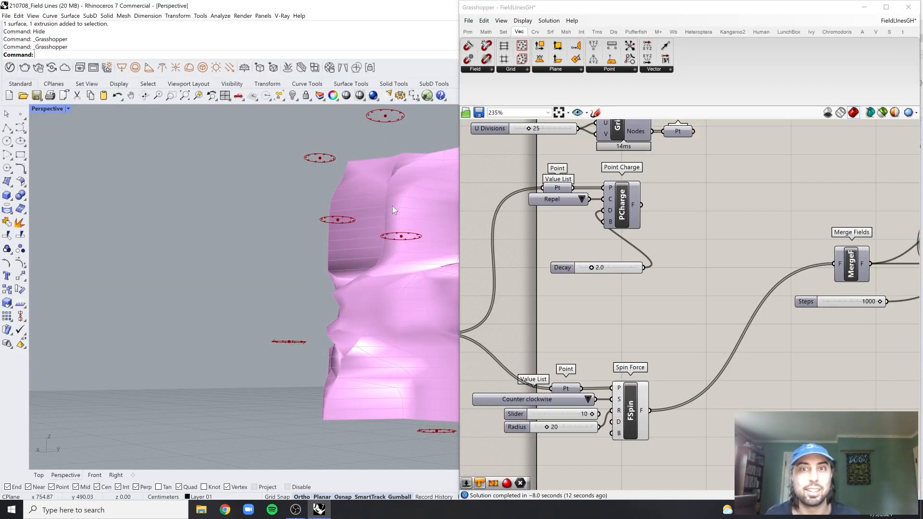
{"action": "right_click_drag", "start_coordinate": [392, 206], "coordinate": [377, 234]}
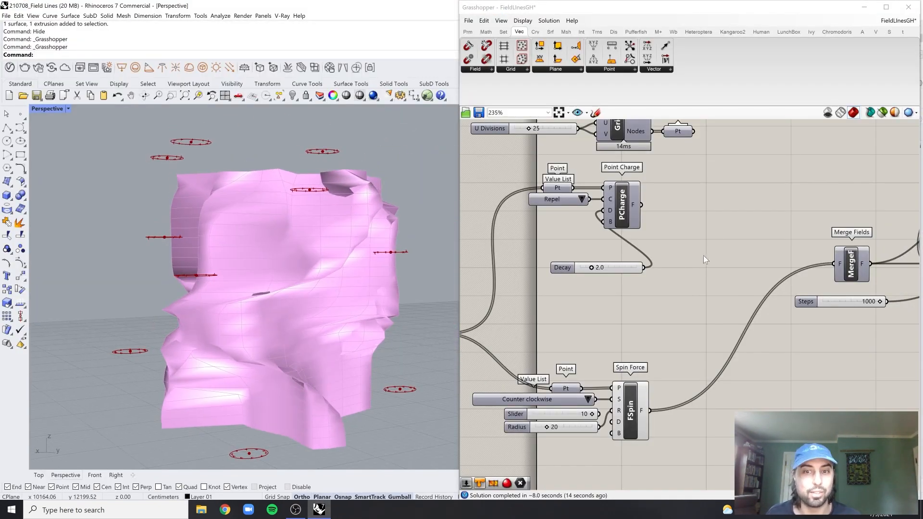
Add a Weaverbird's Catmull-Clark Subdivision component near Custom Preview and connect the Construct Mesh output to its mesh input
{"action": "scroll", "coordinate": [703, 256], "scroll_direction": "down", "scroll_amount": 4}
{"action": "right_click_drag", "start_coordinate": [704, 256], "coordinate": [598, 295]}
{"action": "right_click_drag", "start_coordinate": [899, 183], "coordinate": [751, 226]}
{"action": "scroll", "coordinate": [751, 225], "scroll_direction": "up", "scroll_amount": 3}
{"action": "scroll", "coordinate": [700, 221], "scroll_direction": "up", "scroll_amount": 1}
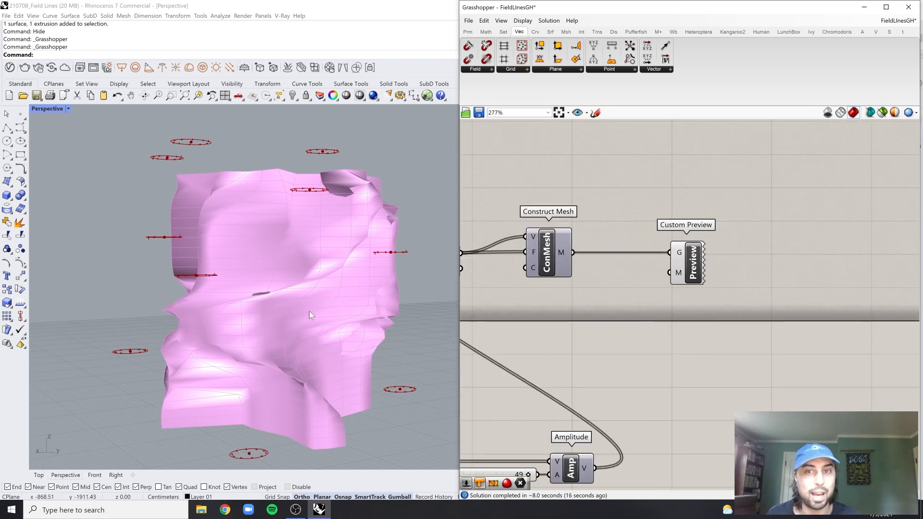
{"action": "double_click", "coordinate": [692, 207]}
{"action": "type", "text": "catm"}
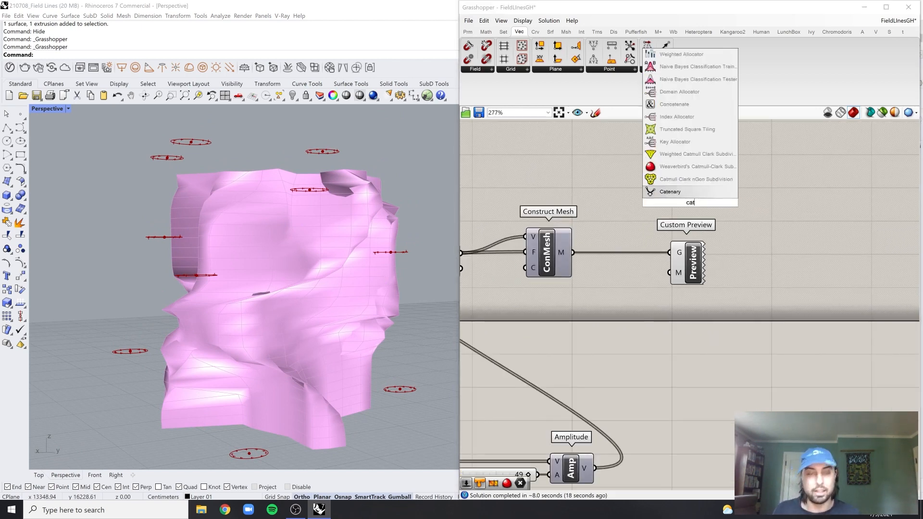
{"action": "left_click", "coordinate": [696, 166]}
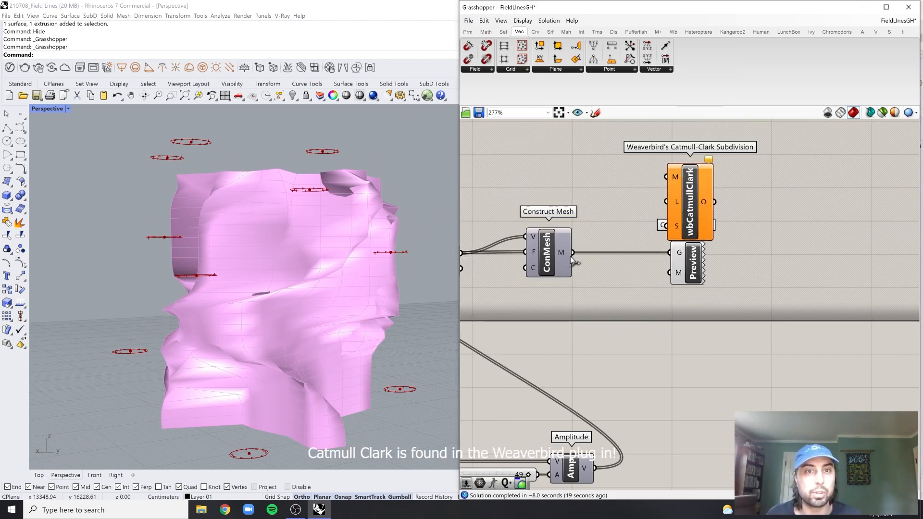
{"action": "left_click_drag", "start_coordinate": [573, 255], "coordinate": [666, 177]}
{"action": "left_click_drag", "start_coordinate": [675, 211], "coordinate": [713, 201]}
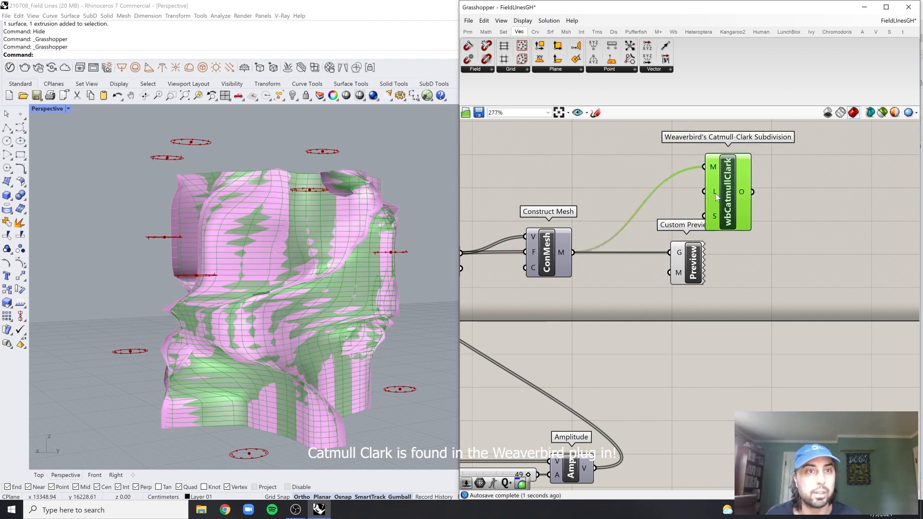
Set the Catmull-Clark subdivision level to 2
{"action": "right_click", "coordinate": [716, 197]}
{"action": "mouse_move", "coordinate": [770, 274]}
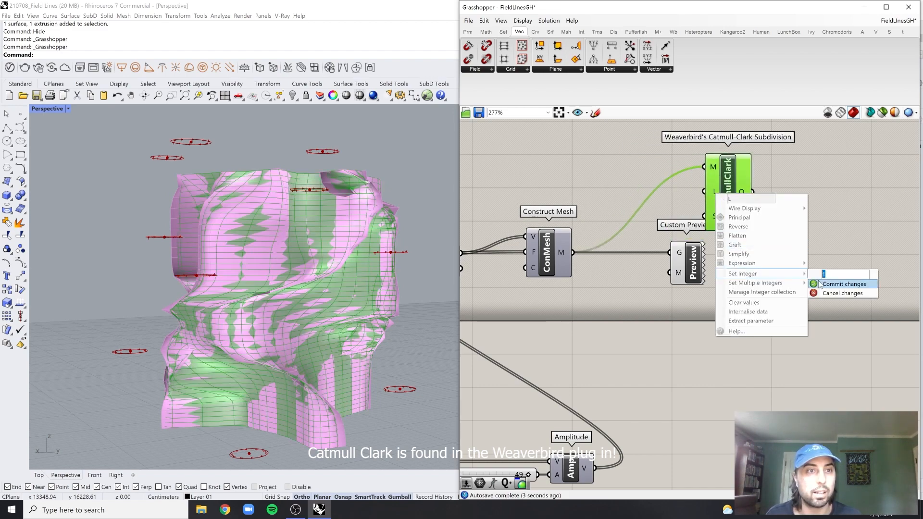
{"action": "type", "text": "2"}
{"action": "left_click", "coordinate": [842, 284]}
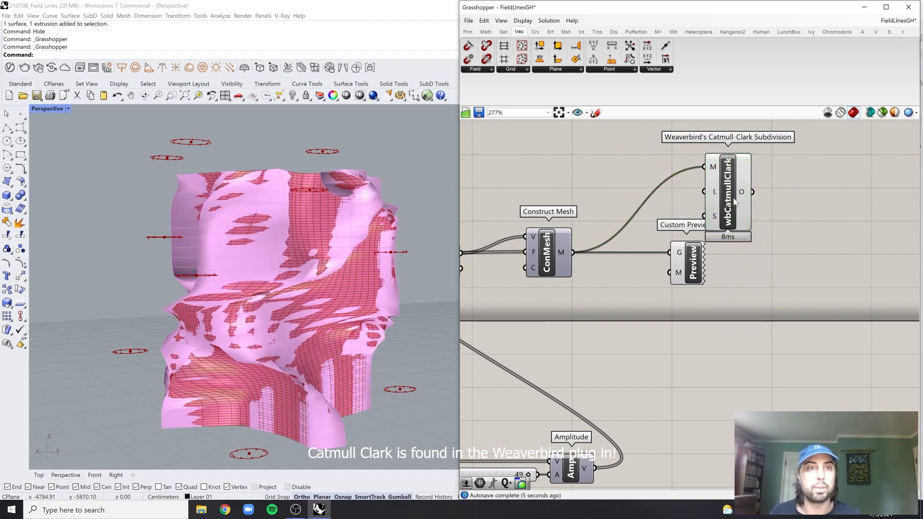
Bake the Catmull-Clark subdivided mesh and move the baked copy away from the original
{"action": "left_click", "coordinate": [734, 202]}
{"action": "middle_click", "coordinate": [745, 197]}
{"action": "left_click", "coordinate": [309, 266]}
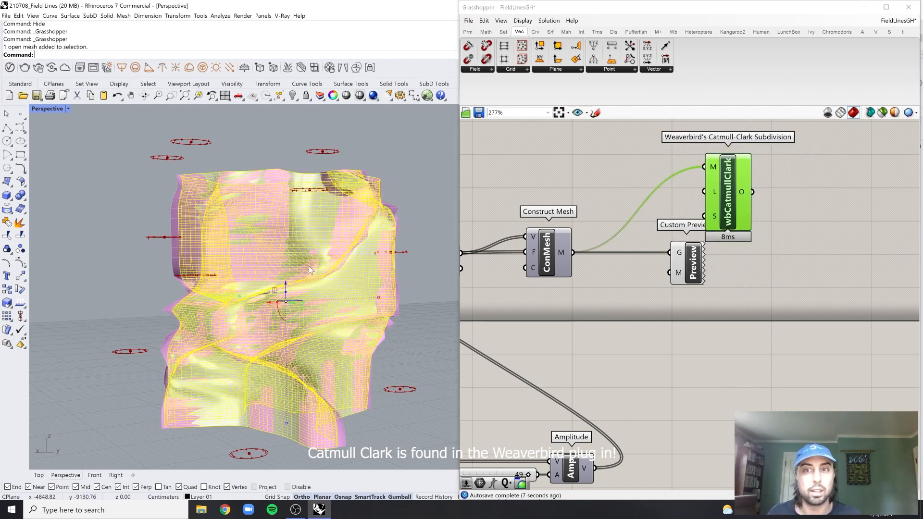
{"action": "scroll", "coordinate": [308, 266], "scroll_direction": "down", "scroll_amount": 8}
{"action": "left_click_drag", "start_coordinate": [325, 329], "coordinate": [309, 211]}
Zoom to the baked mesh, deselect it, and set the Perspective viewport to Shaded display
{"action": "type", "text": "z"}
{"action": "key", "text": "Return"}
{"action": "type", "text": "s"}
{"action": "key", "text": "Return"}
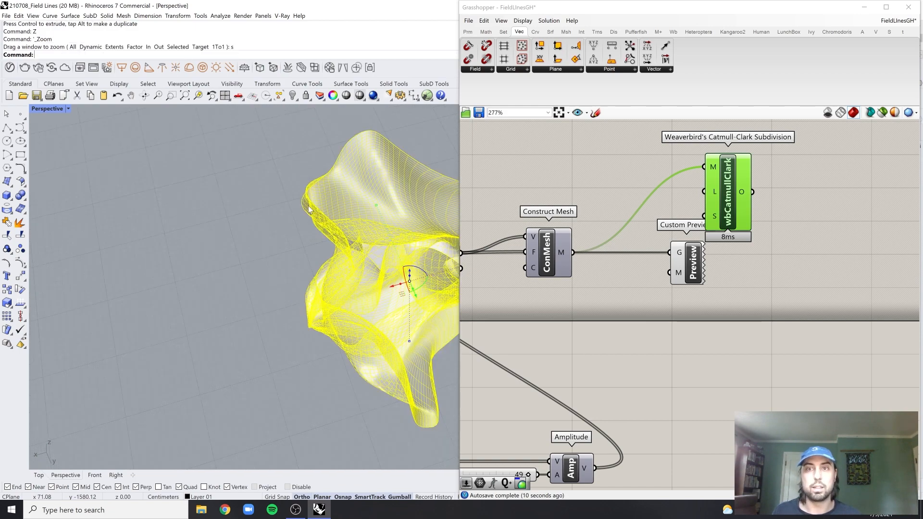
{"action": "right_click_drag", "start_coordinate": [322, 336], "coordinate": [337, 321]}
{"action": "left_click", "coordinate": [285, 291]}
{"action": "scroll", "coordinate": [336, 299], "scroll_direction": "up", "scroll_amount": 2}
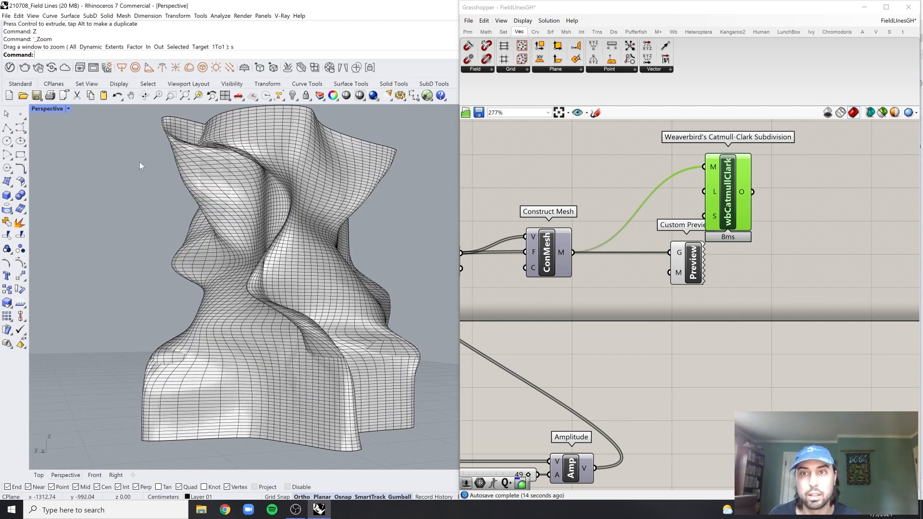
{"action": "left_click", "coordinate": [50, 110]}
{"action": "left_click", "coordinate": [73, 148]}
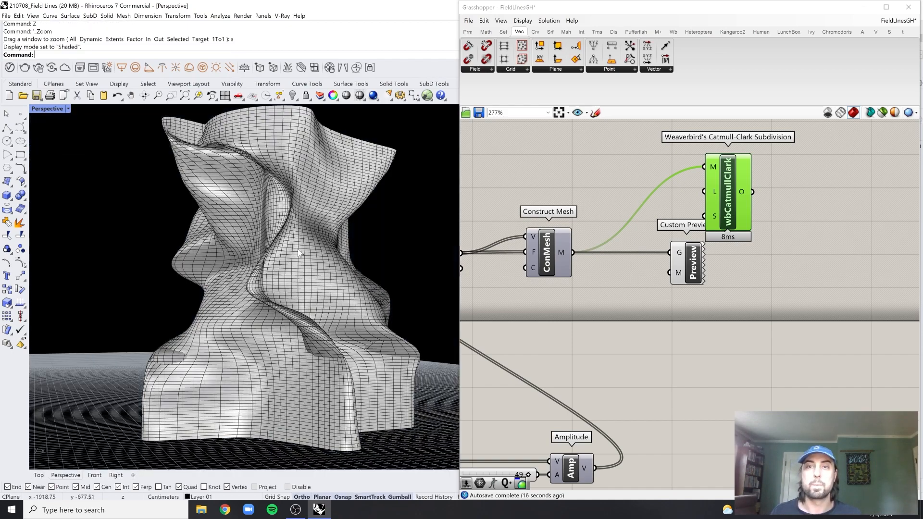
Examine the shaded baked mesh from several sides and distances
{"action": "mouse_move", "coordinate": [298, 250]}
{"action": "right_mouse_down"}
{"action": "mouse_move", "coordinate": [347, 261]}
{"action": "mouse_move", "coordinate": [276, 257]}
{"action": "mouse_move", "coordinate": [337, 251]}
{"action": "mouse_move", "coordinate": [295, 255]}
{"action": "mouse_move", "coordinate": [325, 246]}
{"action": "mouse_move", "coordinate": [309, 255]}
{"action": "right_mouse_up"}
{"action": "scroll", "coordinate": [279, 259], "scroll_direction": "down", "scroll_amount": 4}
{"action": "scroll", "coordinate": [380, 250], "scroll_direction": "up", "scroll_amount": 8}
{"action": "scroll", "coordinate": [381, 249], "scroll_direction": "down", "scroll_amount": 4}
{"action": "scroll", "coordinate": [699, 329], "scroll_direction": "down", "scroll_amount": 5}
{"action": "scroll", "coordinate": [699, 328], "scroll_direction": "up", "scroll_amount": 3}
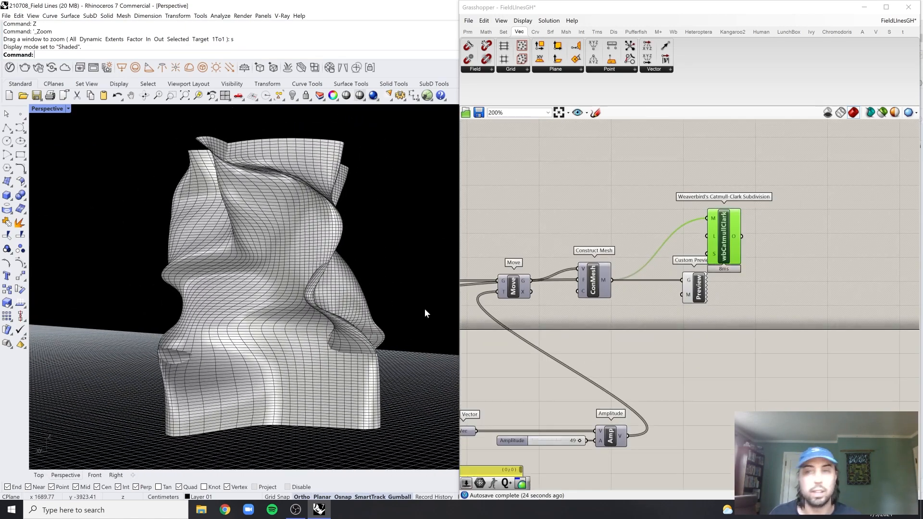
{"action": "left_click", "coordinate": [335, 292]}
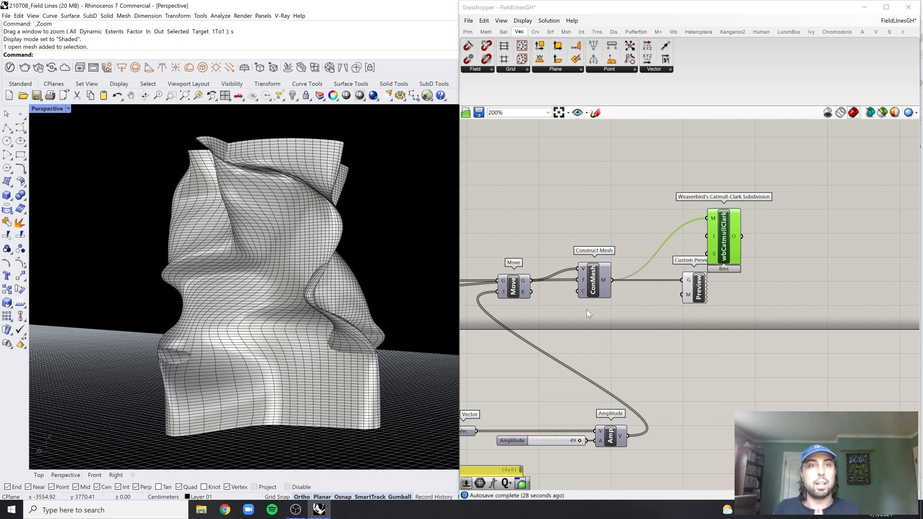
Review the Spin Force inputs and the Merge Fields connections alongside the live mesh in the viewport
{"action": "scroll", "coordinate": [587, 310], "scroll_direction": "down", "scroll_amount": 5}
{"action": "scroll", "coordinate": [691, 339], "scroll_direction": "up", "scroll_amount": 3}
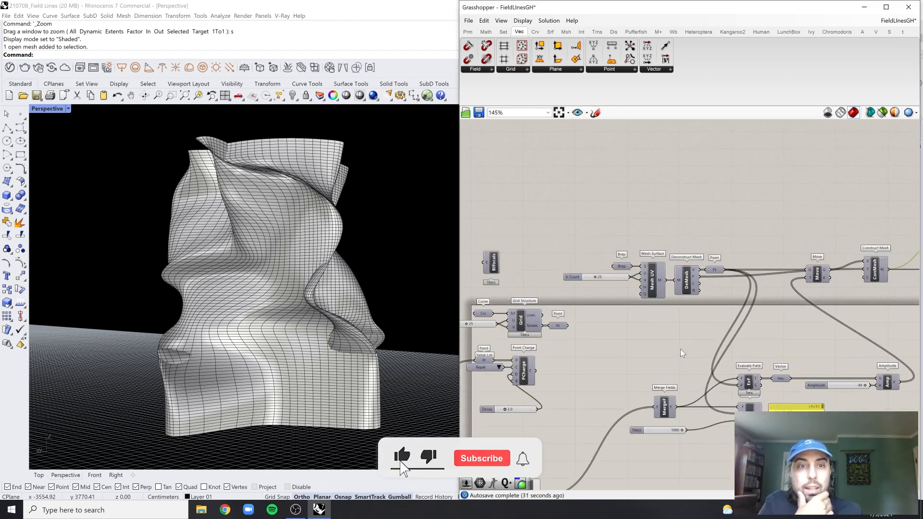
{"action": "right_click_drag", "start_coordinate": [678, 351], "coordinate": [725, 291]}
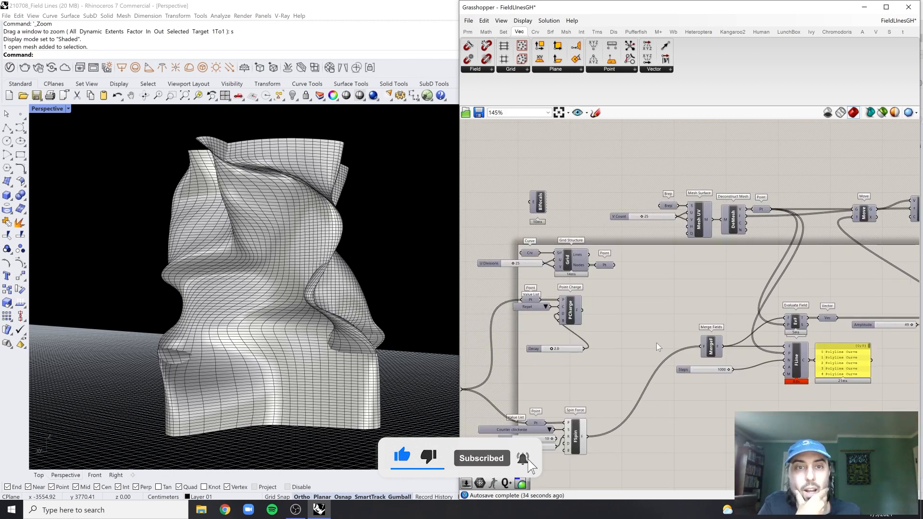
{"action": "scroll", "coordinate": [657, 343], "scroll_direction": "down", "scroll_amount": 1}
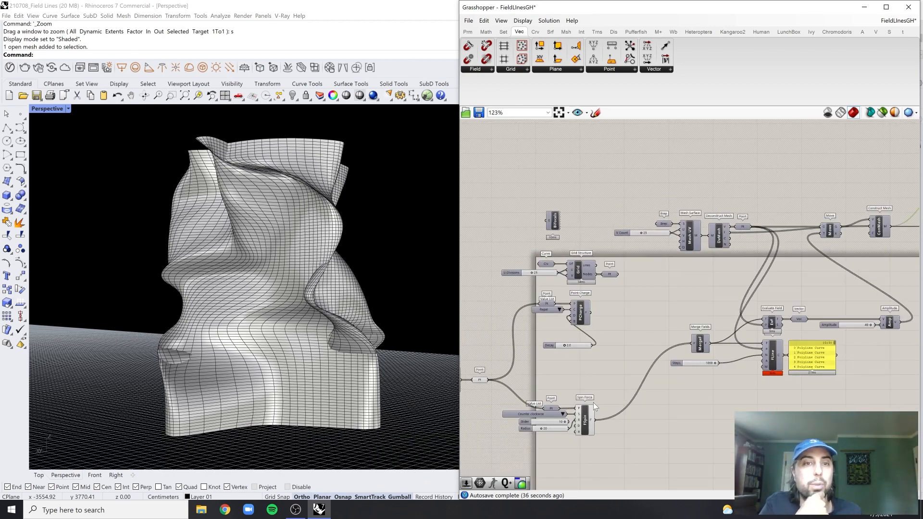
{"action": "scroll", "coordinate": [548, 423], "scroll_direction": "up", "scroll_amount": 8}
{"action": "scroll", "coordinate": [344, 308], "scroll_direction": "down", "scroll_amount": 10}
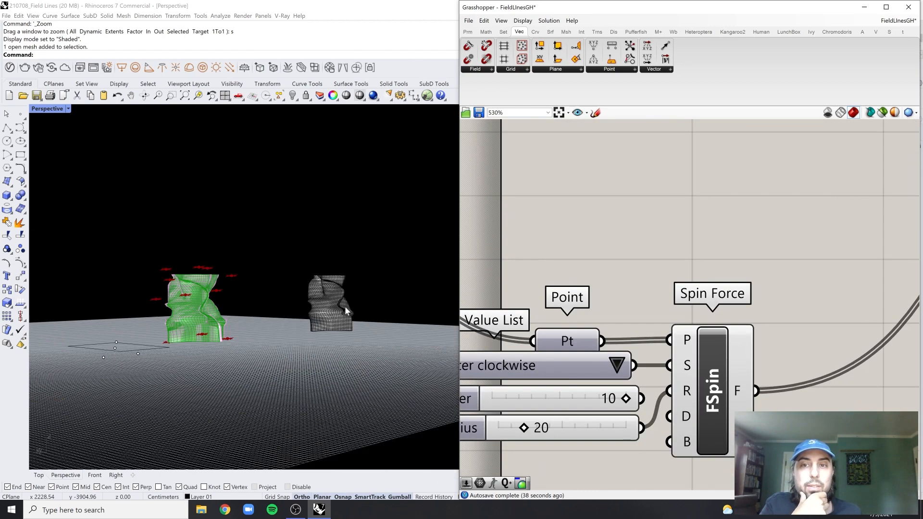
{"action": "right_click_drag", "start_coordinate": [345, 308], "coordinate": [144, 291]}
{"action": "scroll", "coordinate": [168, 318], "scroll_direction": "up", "scroll_amount": 5}
{"action": "right_click_drag", "start_coordinate": [604, 369], "coordinate": [649, 360]}
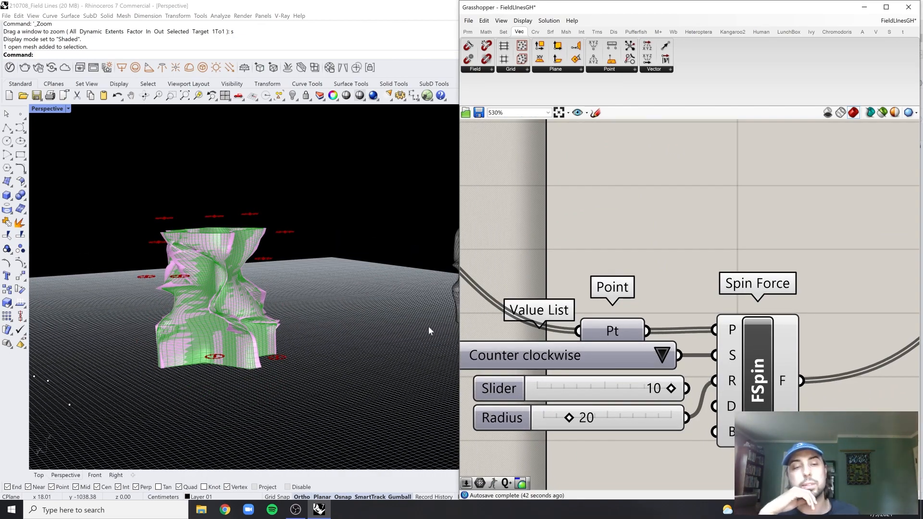
{"action": "scroll", "coordinate": [746, 305], "scroll_direction": "down", "scroll_amount": 5}
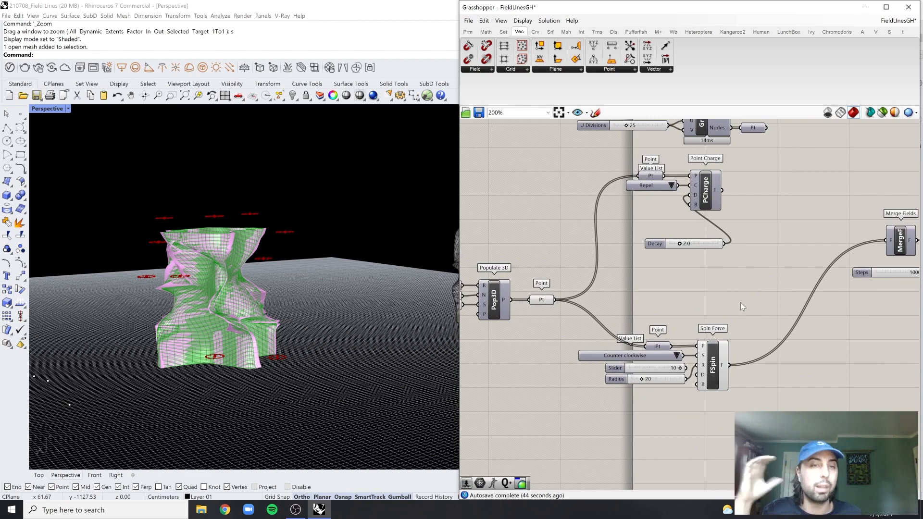
{"action": "right_click_drag", "start_coordinate": [804, 264], "coordinate": [729, 303]}
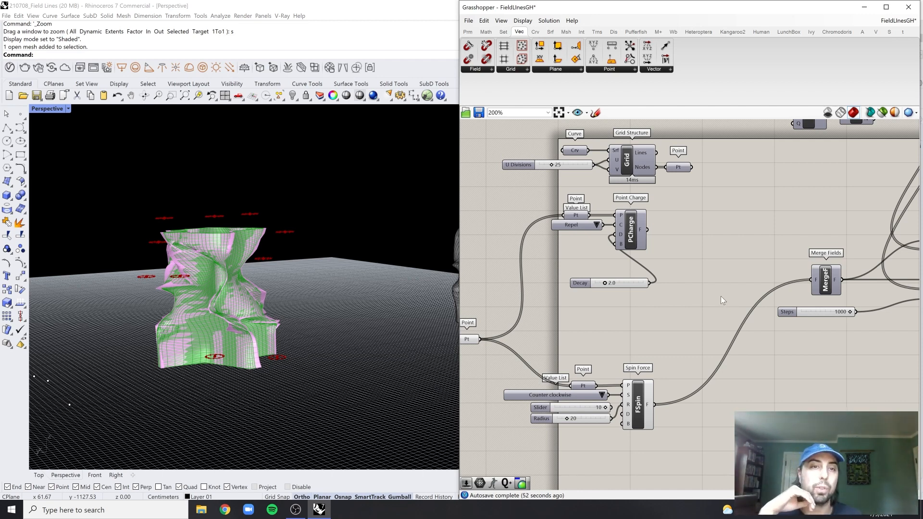
{"action": "right_click_drag", "start_coordinate": [795, 264], "coordinate": [674, 314]}
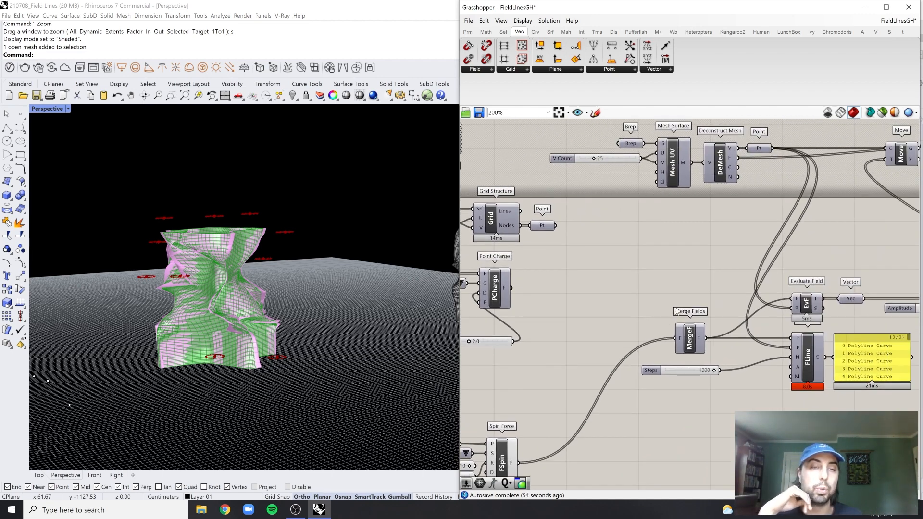